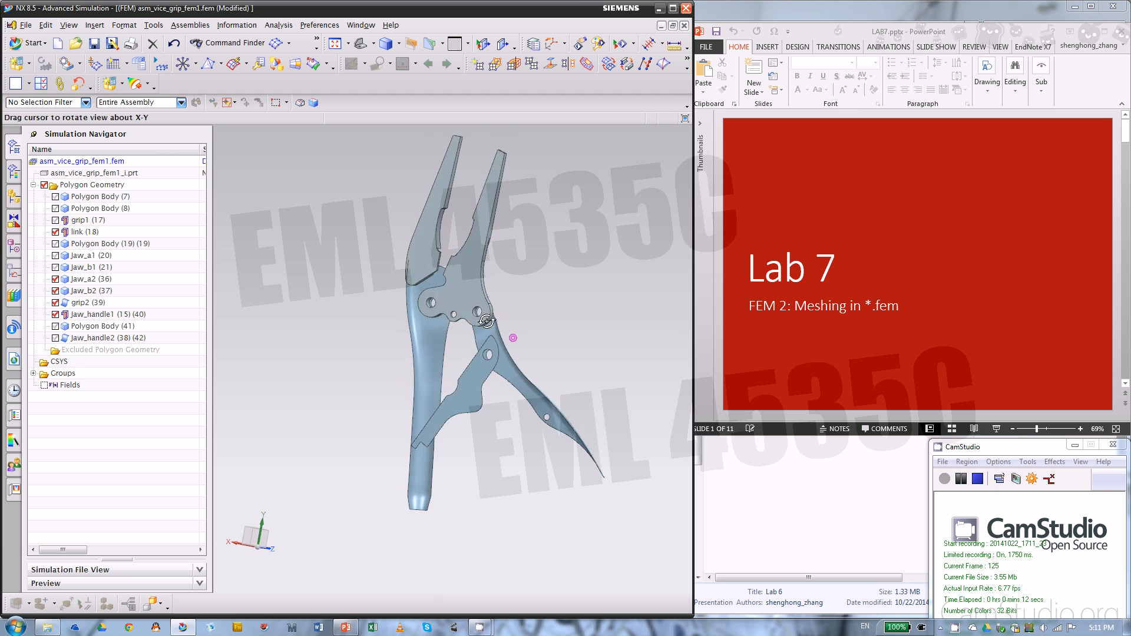
Step: Review the Lab 7 slides up to the 2D mesh instructions and examine the vice grip model from several angles
click(851, 347)
scroll(854, 345, down, 1)
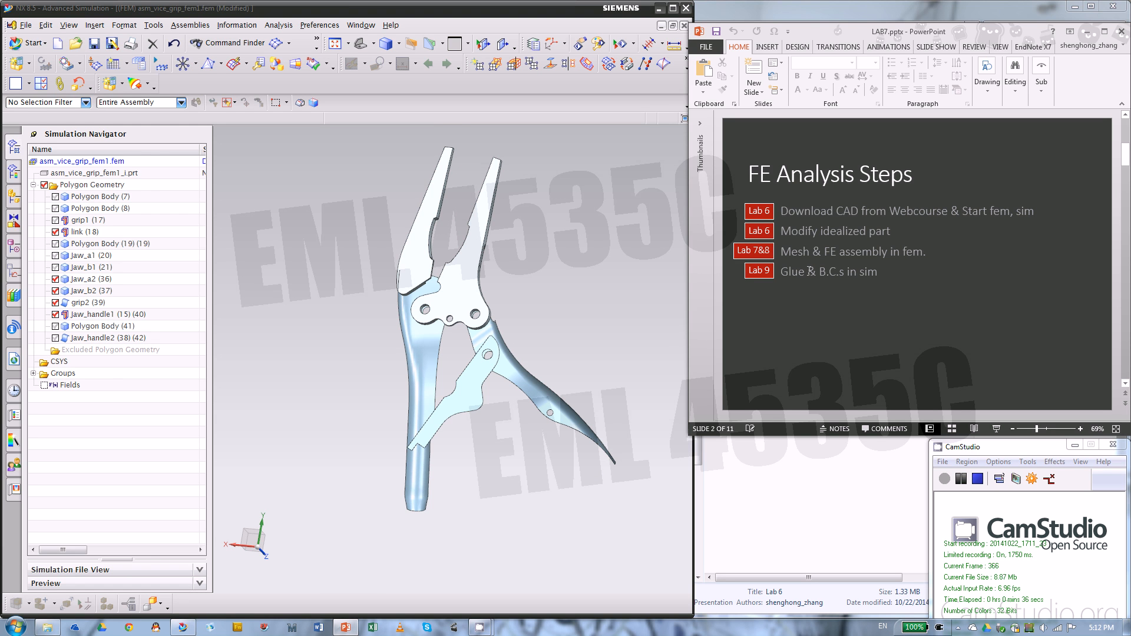
middle_drag(574, 298, 580, 293)
click(815, 312)
scroll(807, 314, down, 1)
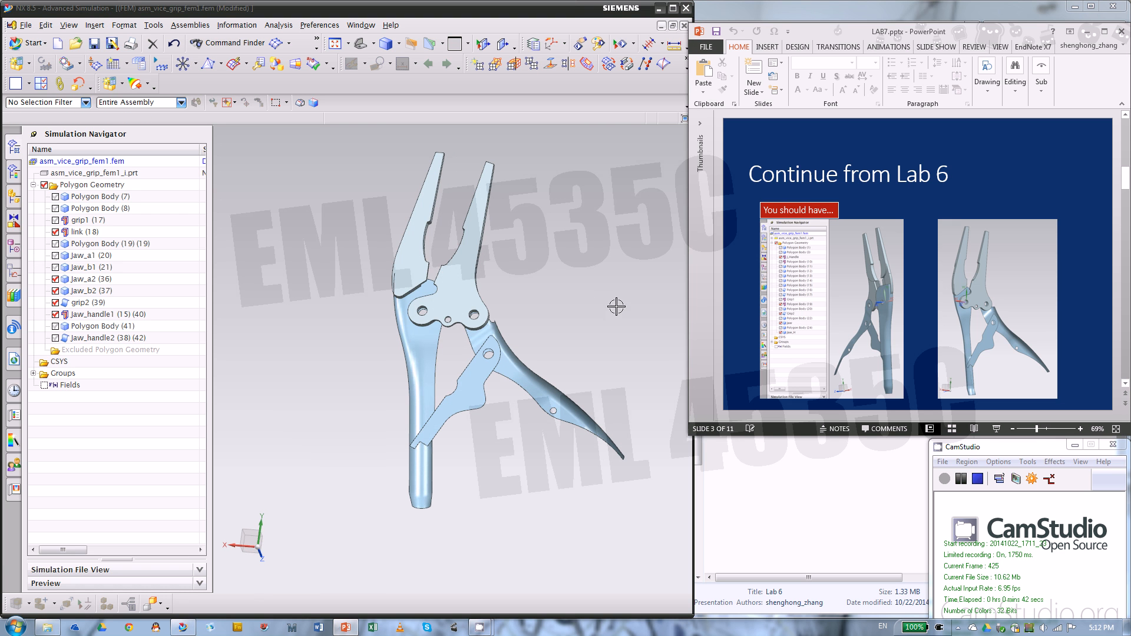
middle_drag(575, 304, 552, 318)
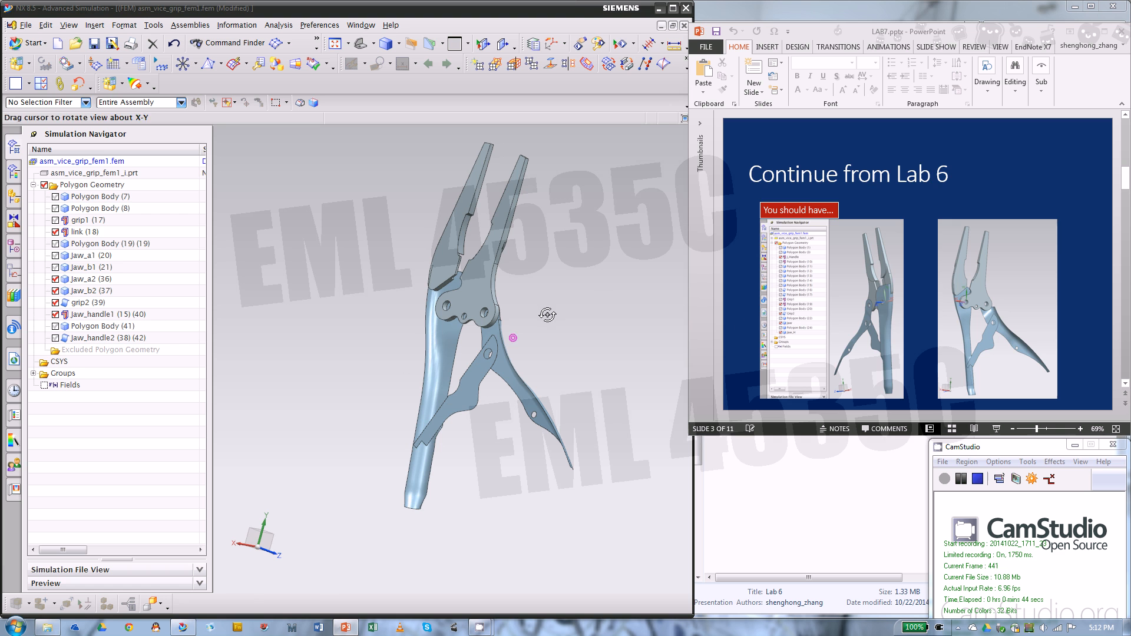
click(745, 305)
scroll(744, 305, down, 1)
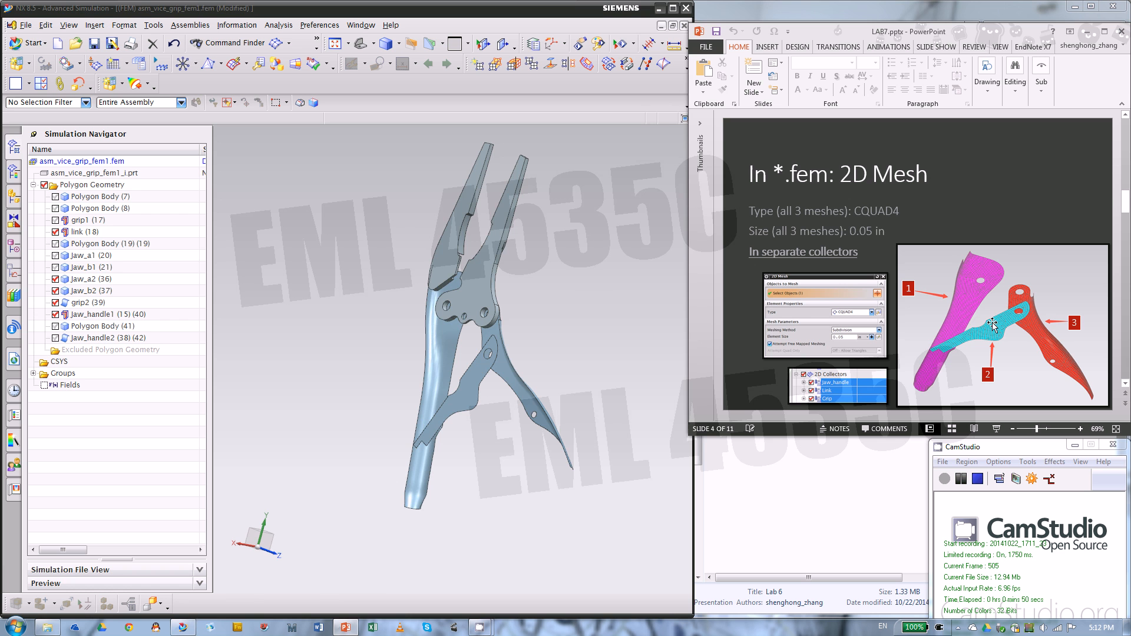
Step: Inspect the jaw and handle region up close, hiding the Jaw_b2 body and showing it again
middle_drag(589, 330, 457, 301)
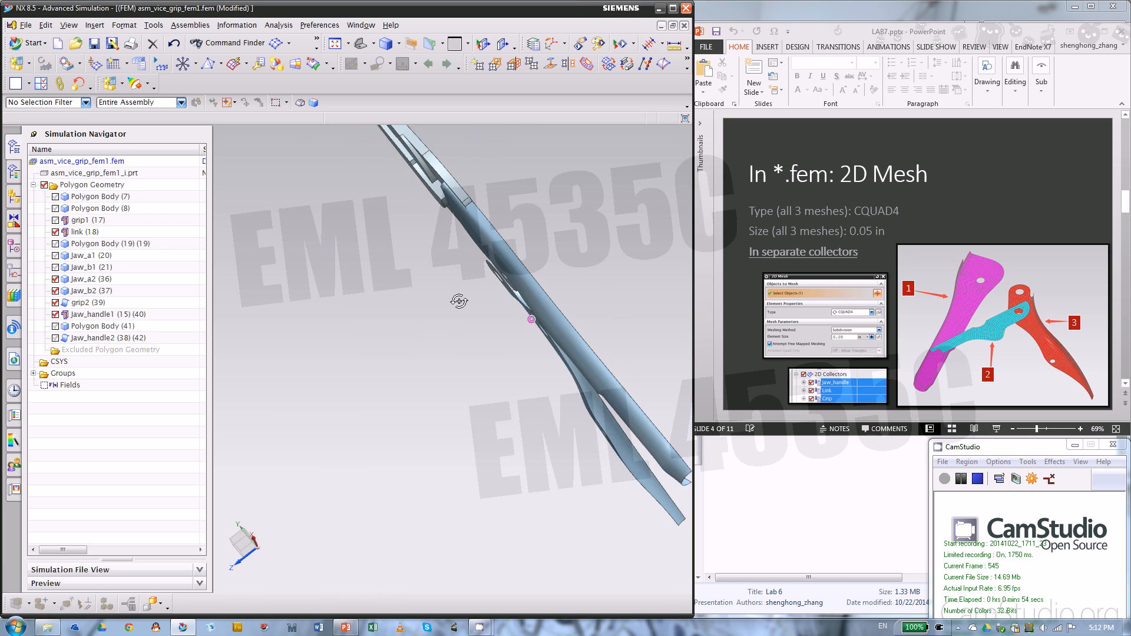
middle_drag(463, 181, 437, 189)
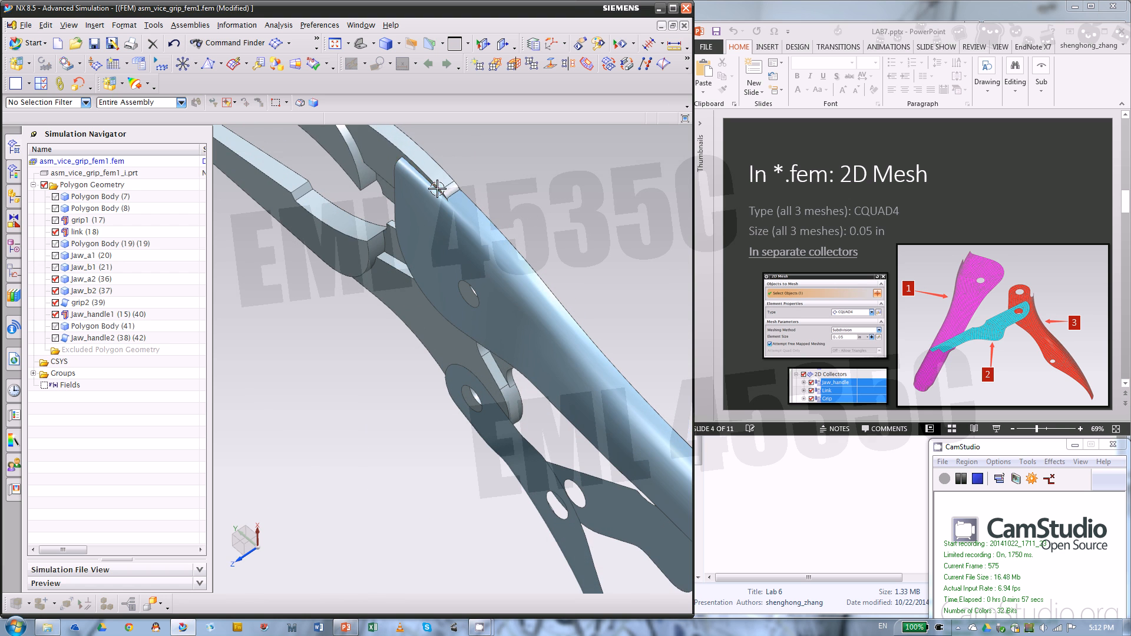
click(55, 291)
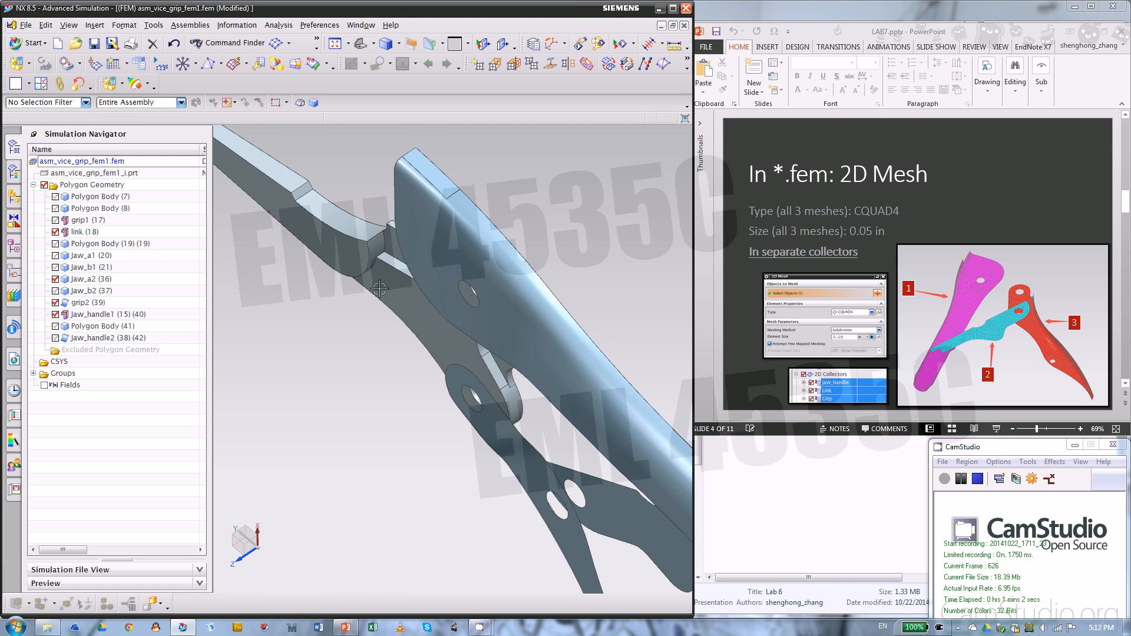
click(55, 290)
scroll(496, 284, down, 5)
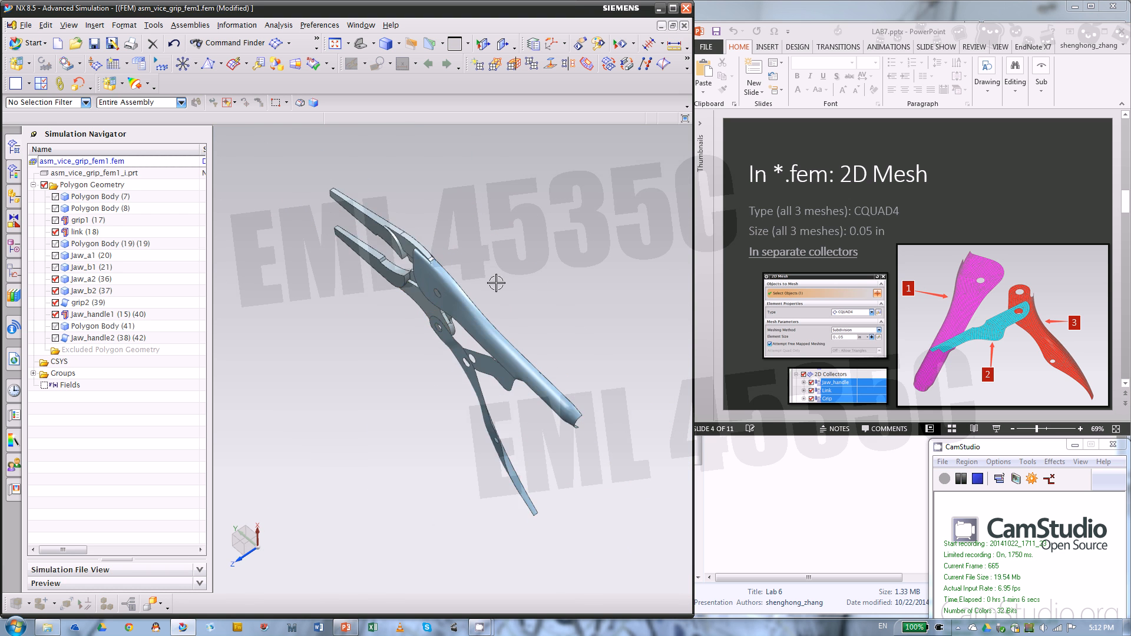
Step: Create a CQUAD4 2D mesh with 0.05 in element size on the jaw handle in an automatically created collector
mouse_move(496, 283)
middle_down()
mouse_move(522, 232)
mouse_move(559, 205)
mouse_move(462, 222)
mouse_move(475, 263)
mouse_move(437, 206)
middle_up()
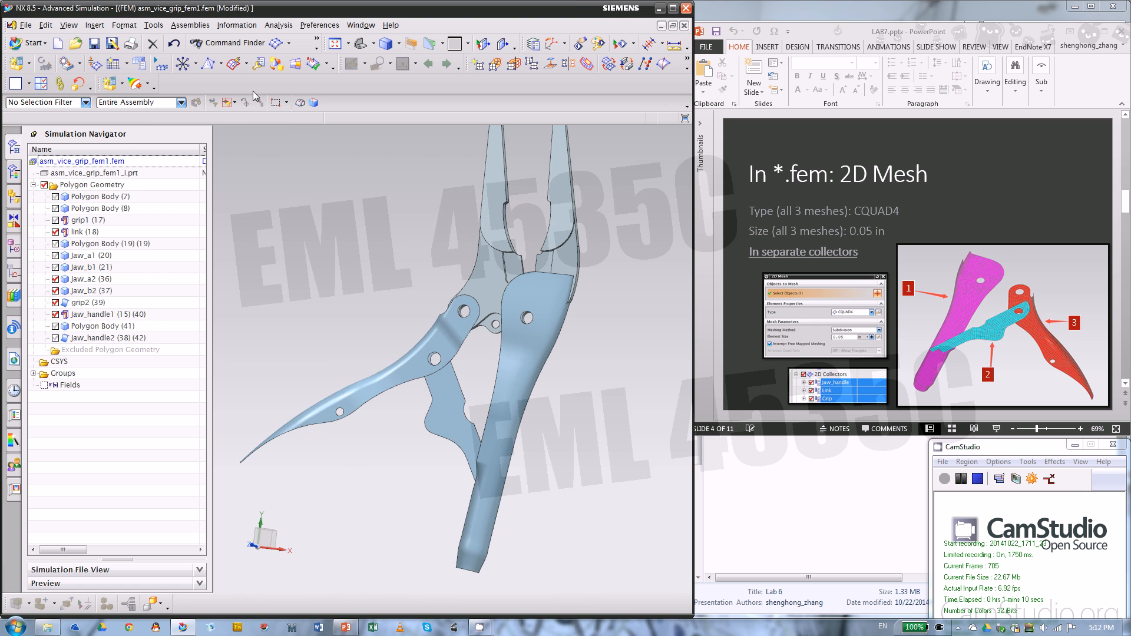
click(209, 64)
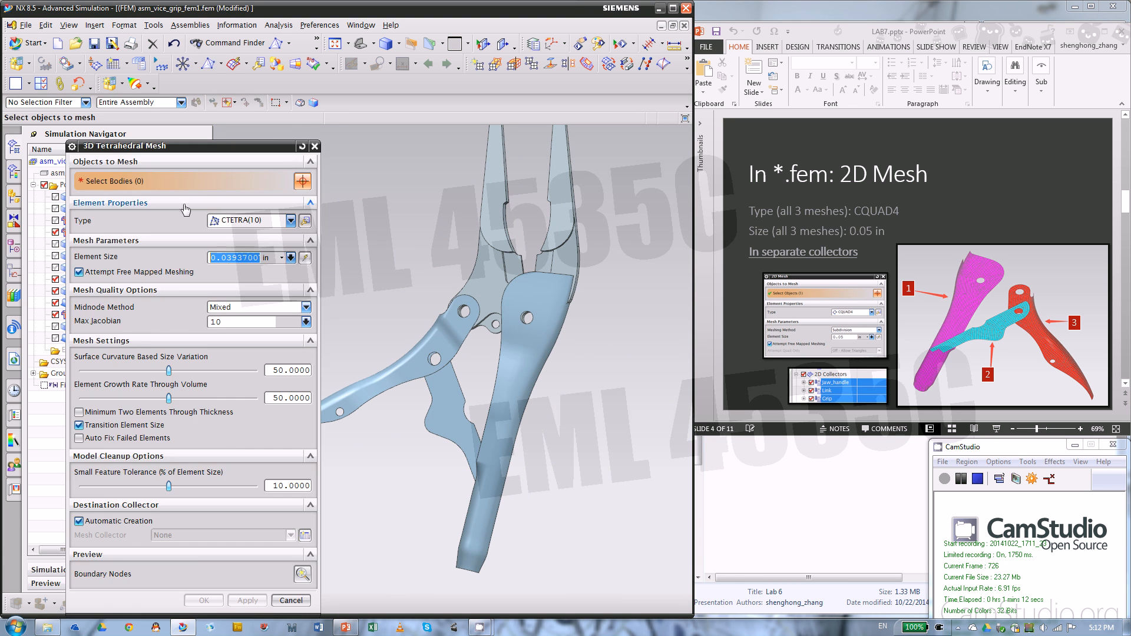
click(315, 146)
click(221, 63)
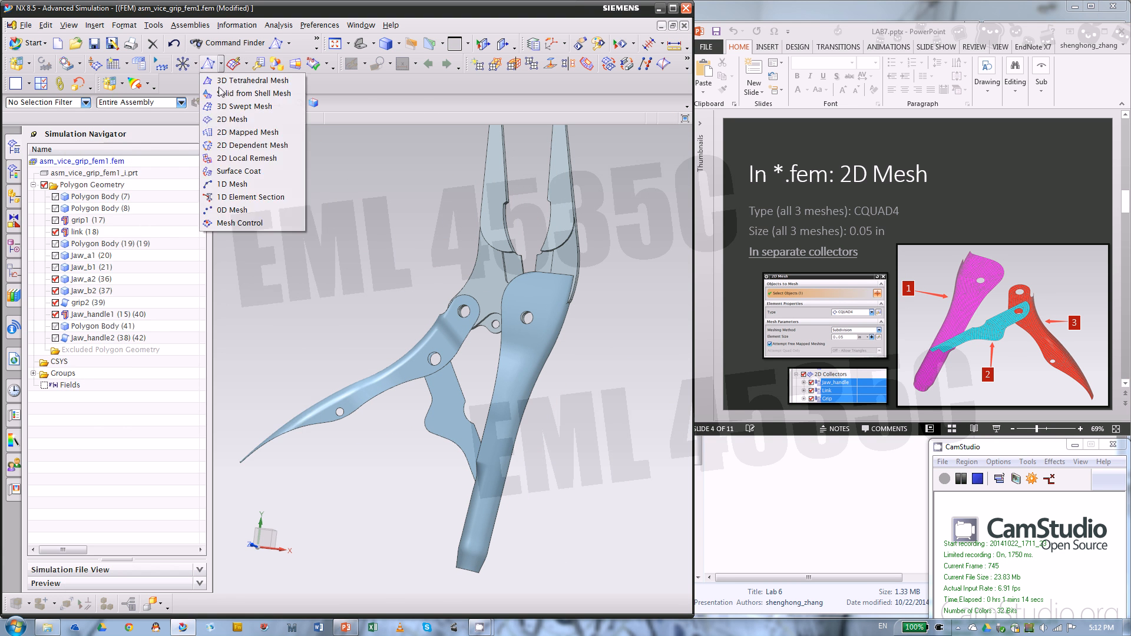
click(232, 119)
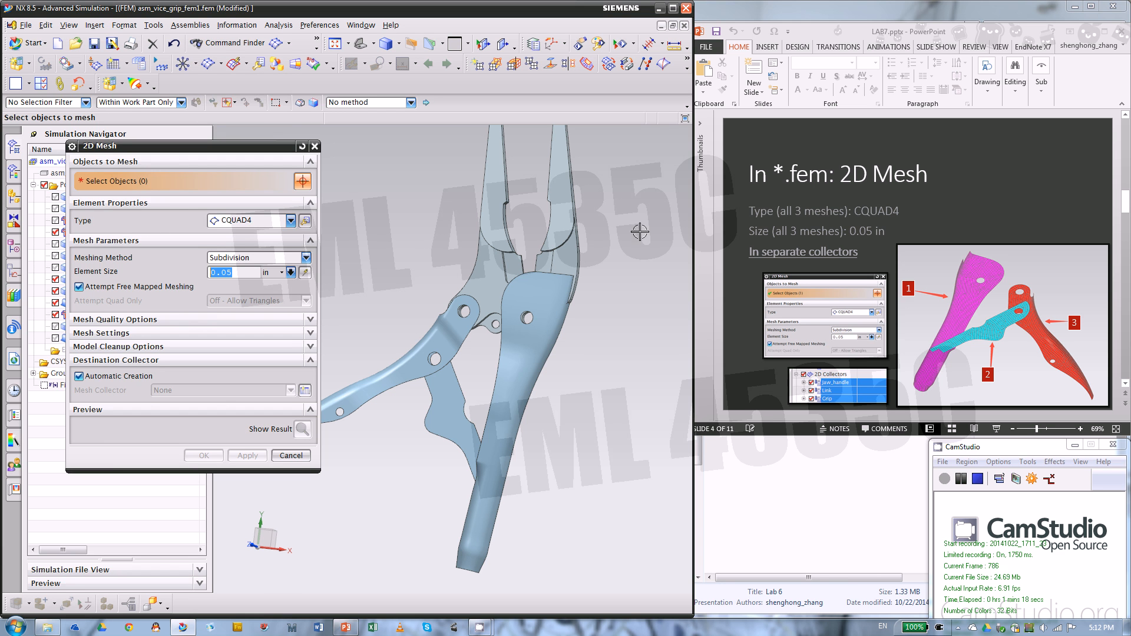
click(252, 275)
scroll(636, 321, down, 2)
scroll(595, 398, up, 2)
click(541, 340)
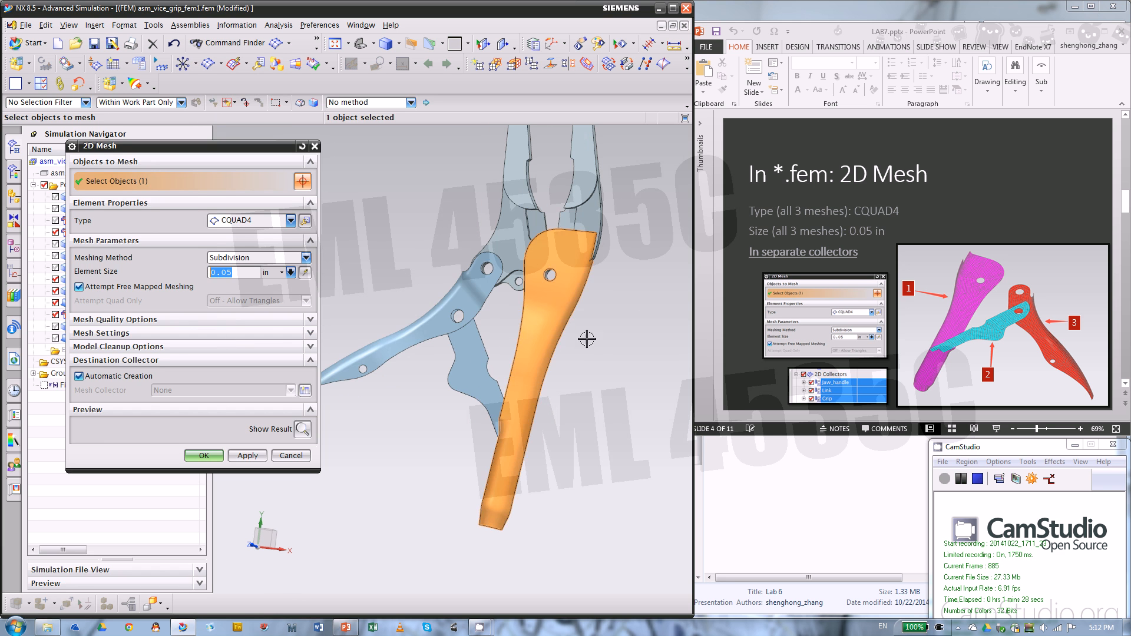
click(246, 456)
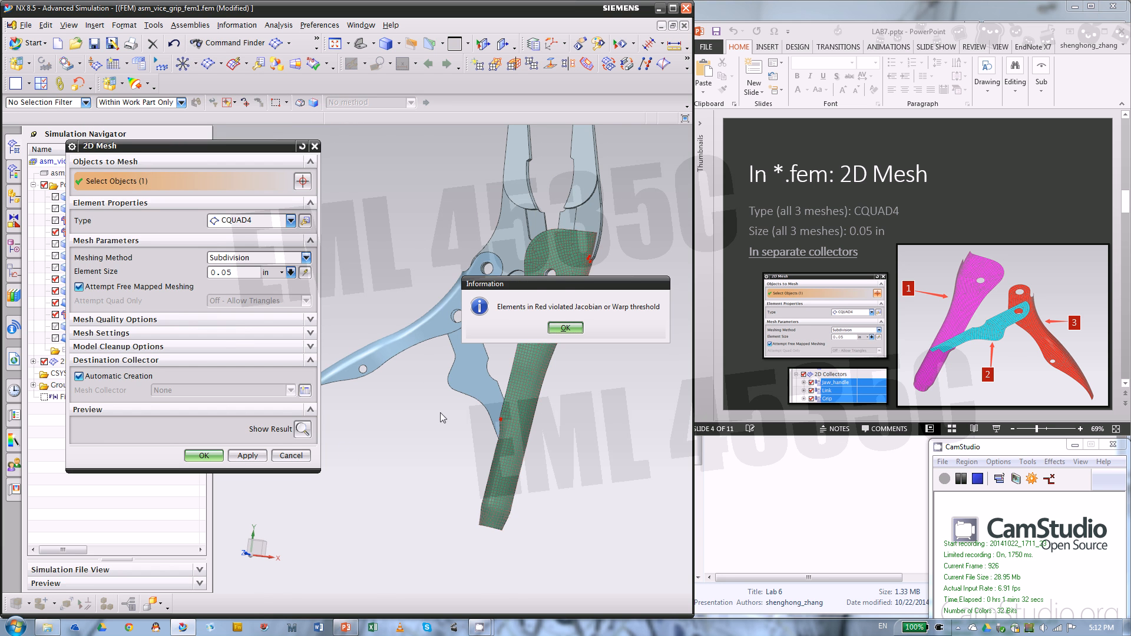
drag(563, 287, 465, 223)
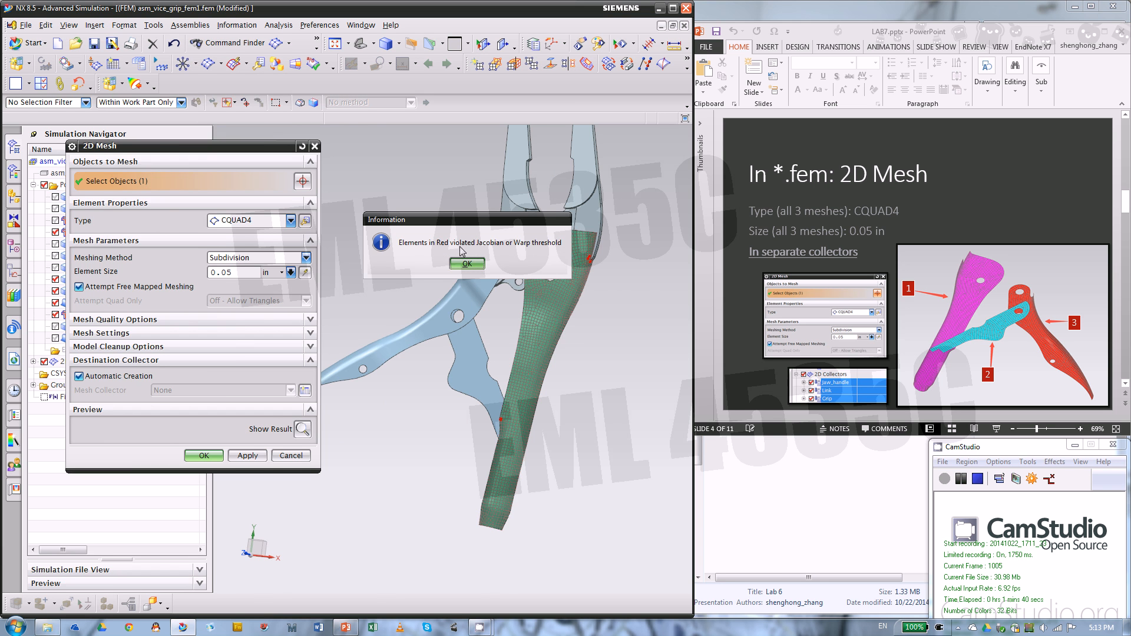
drag(514, 225, 489, 219)
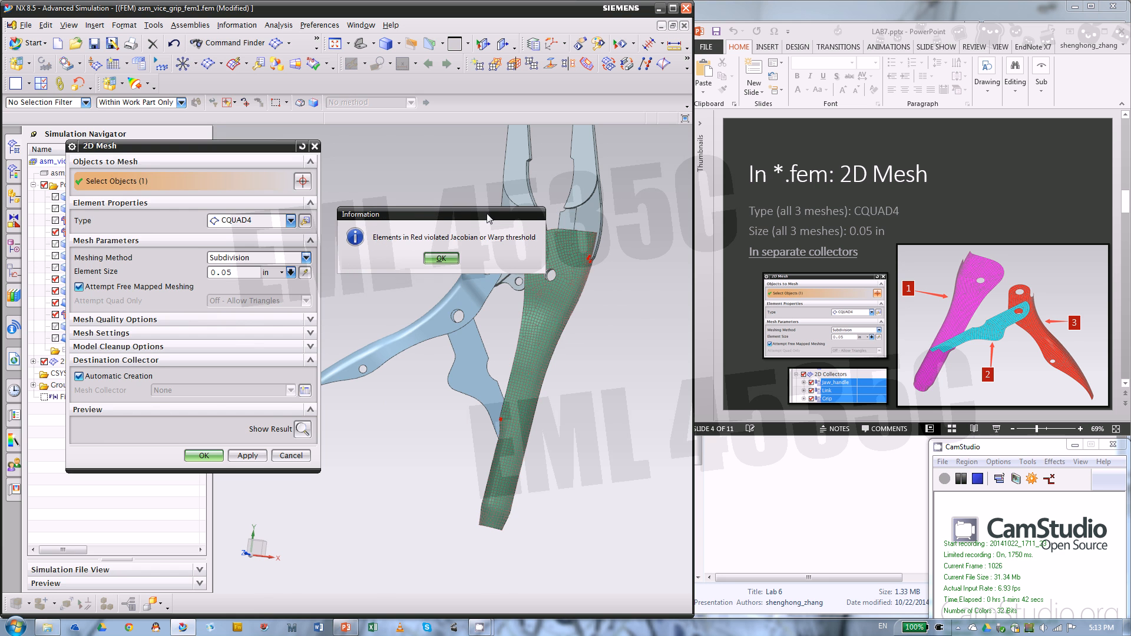
click(445, 259)
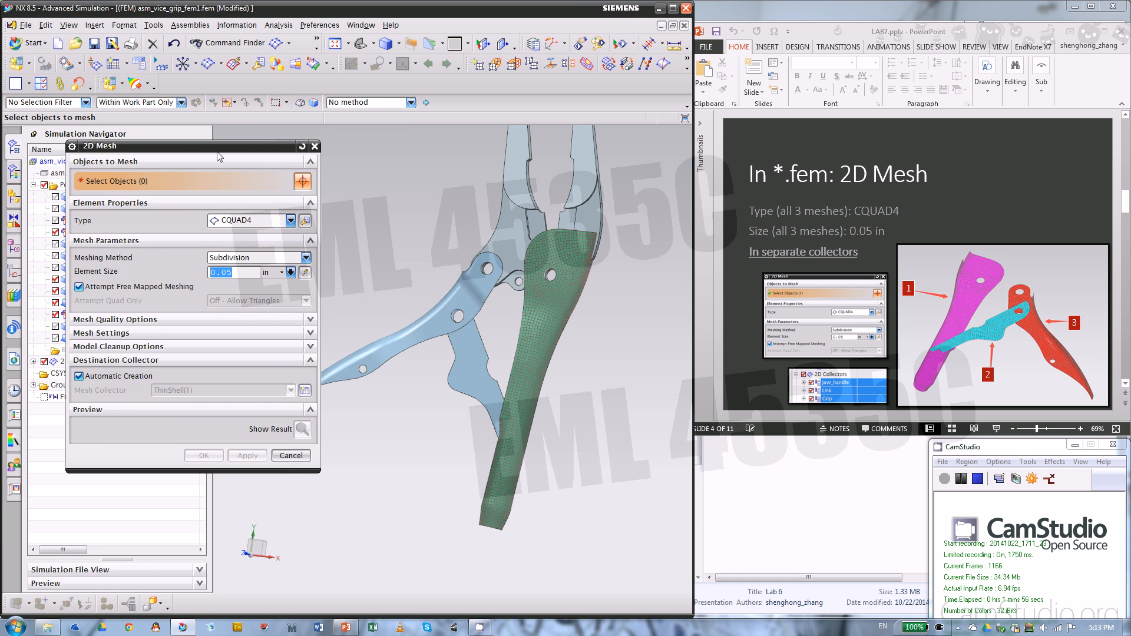
Step: Mesh the link and the grip handle as separate CQUAD4 2D meshes of 0.05 in, each in its own automatic collector
drag(245, 151, 329, 137)
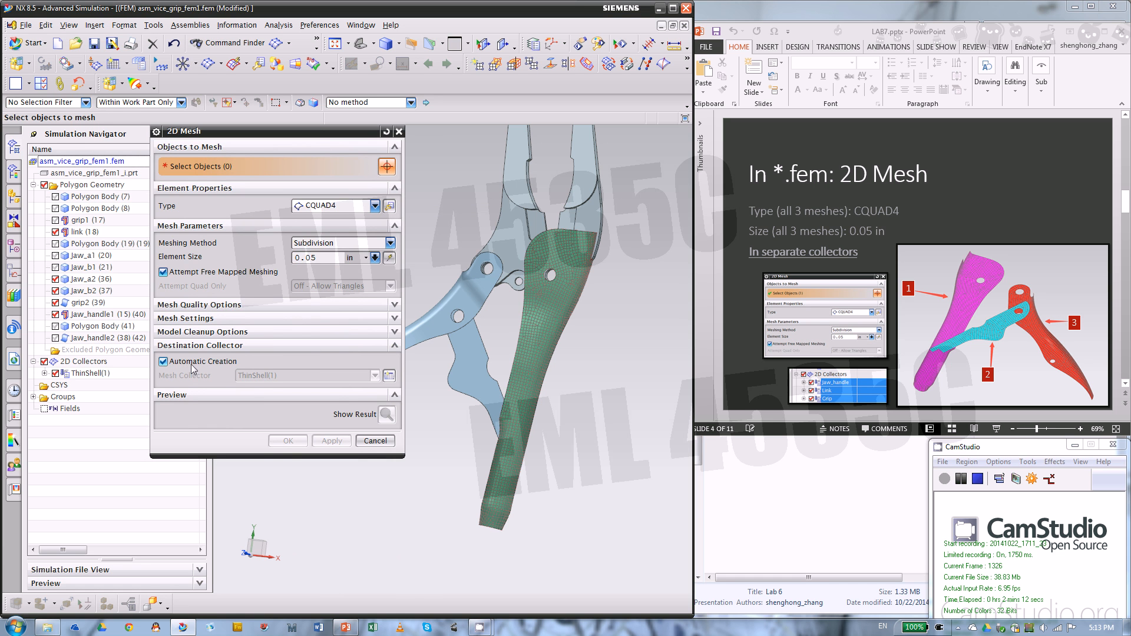
click(460, 362)
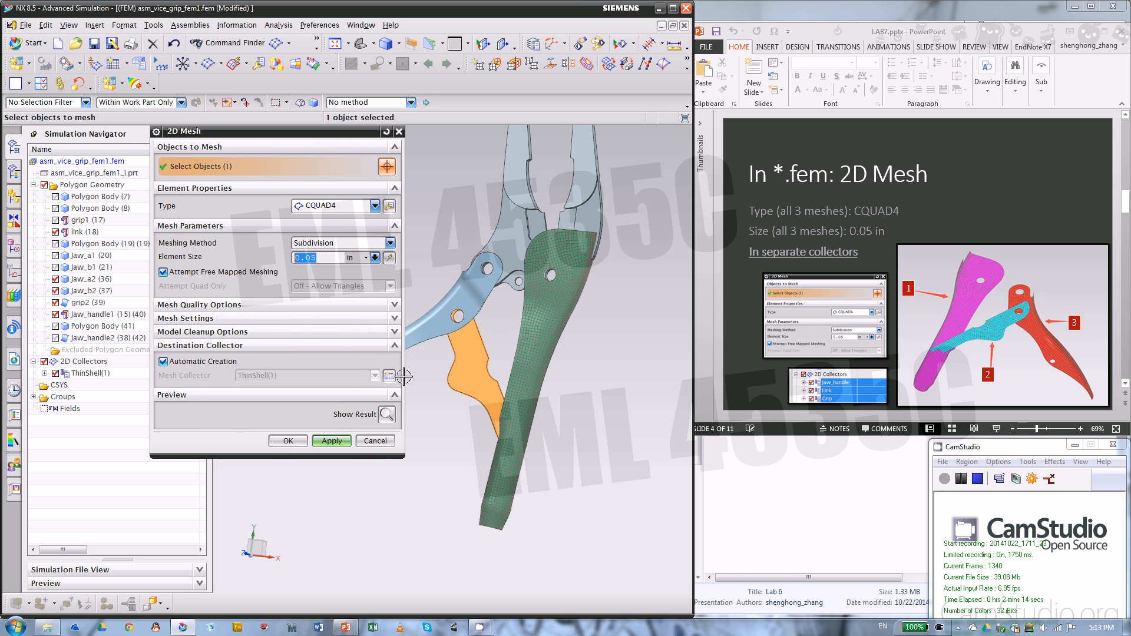
click(330, 441)
middle_drag(615, 386, 465, 359)
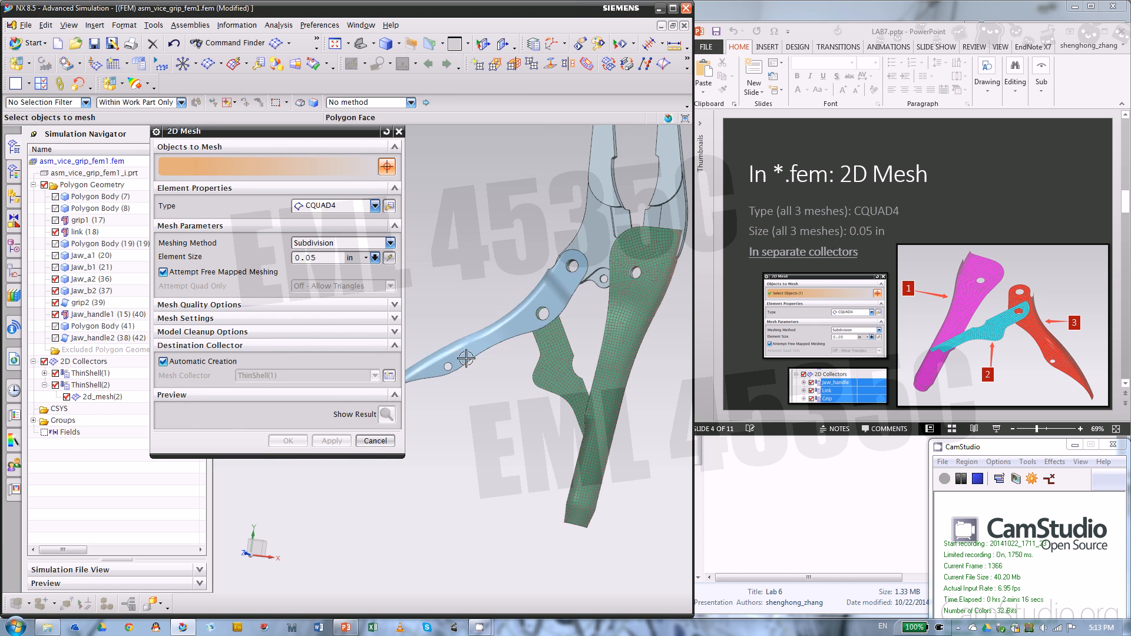
click(465, 358)
click(340, 442)
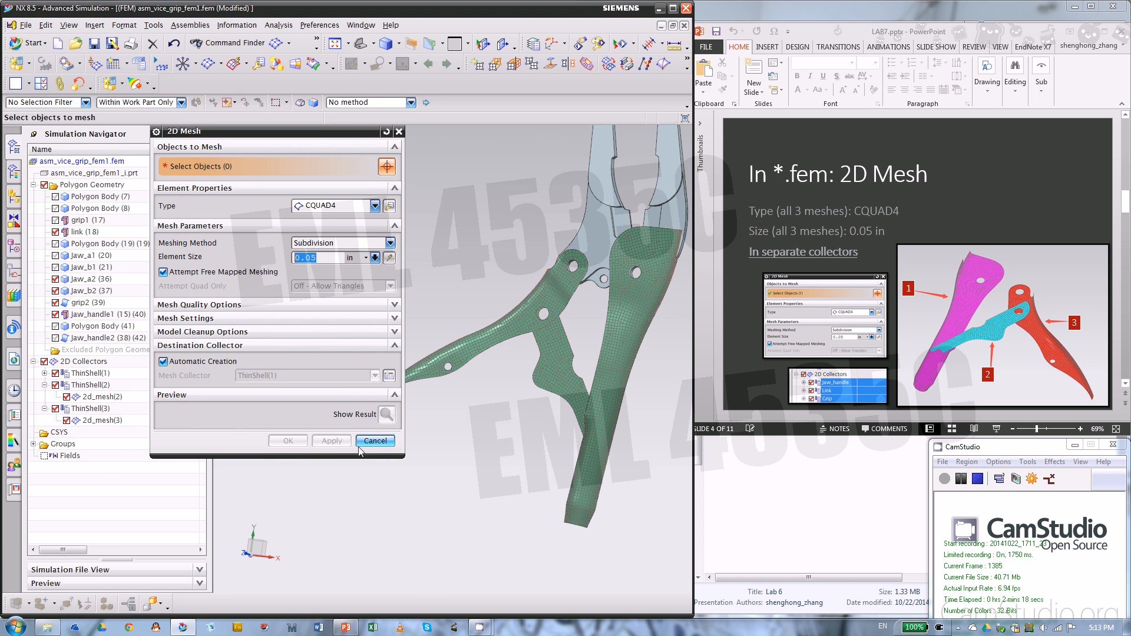
click(399, 131)
Step: Rename the jaw handle's mesh collector ThinShell(1) as Jaw_handle
middle_drag(360, 241, 451, 334)
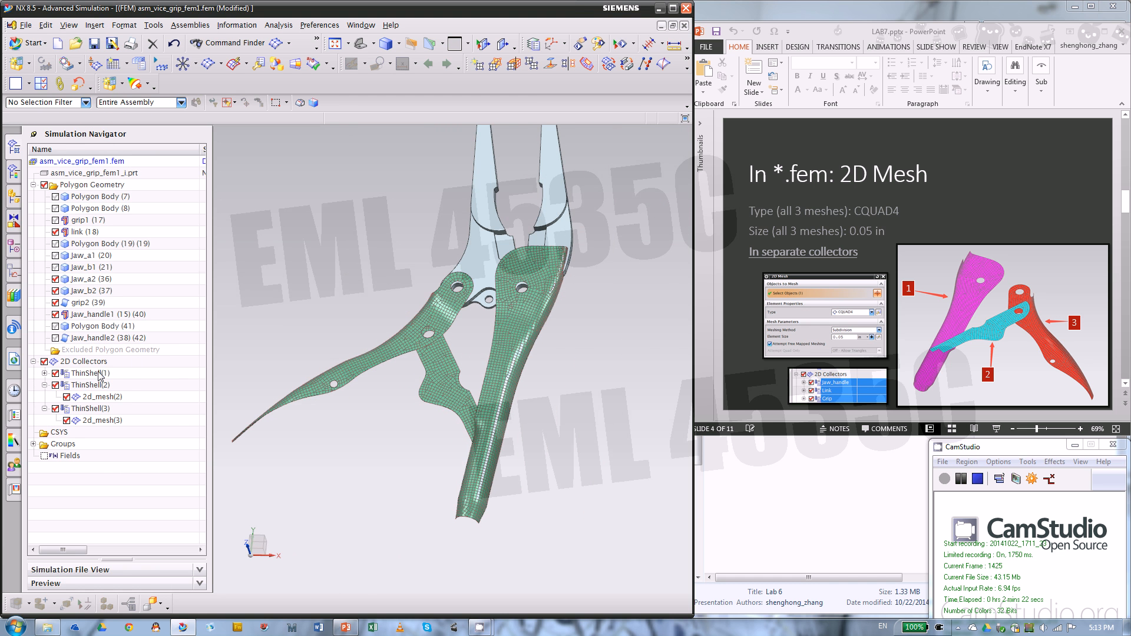
double_click(99, 374)
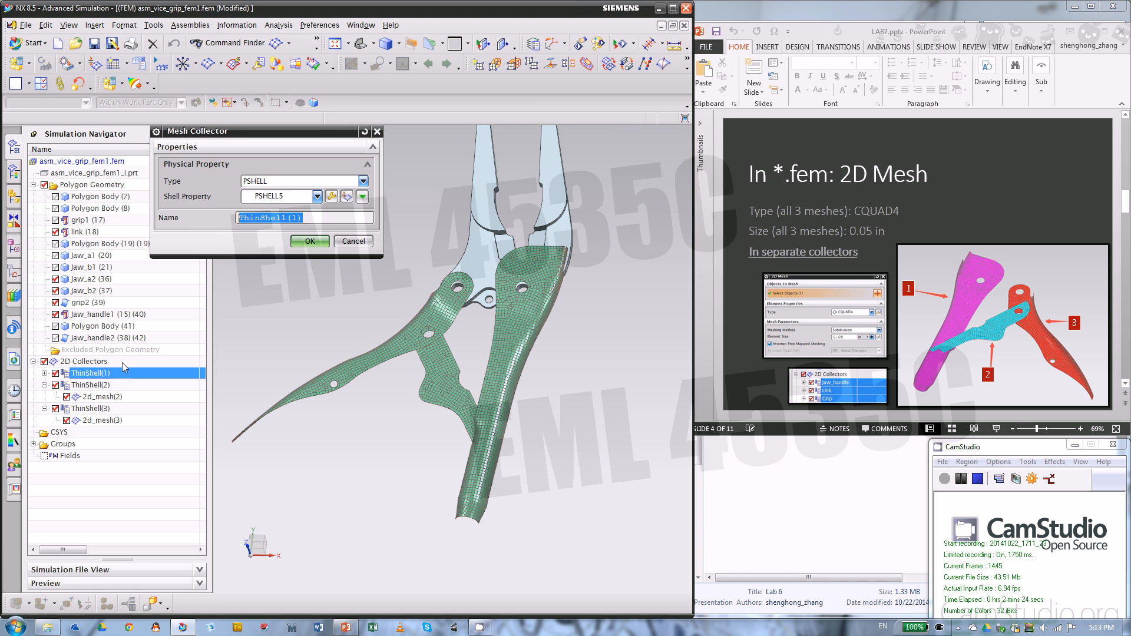
click(353, 241)
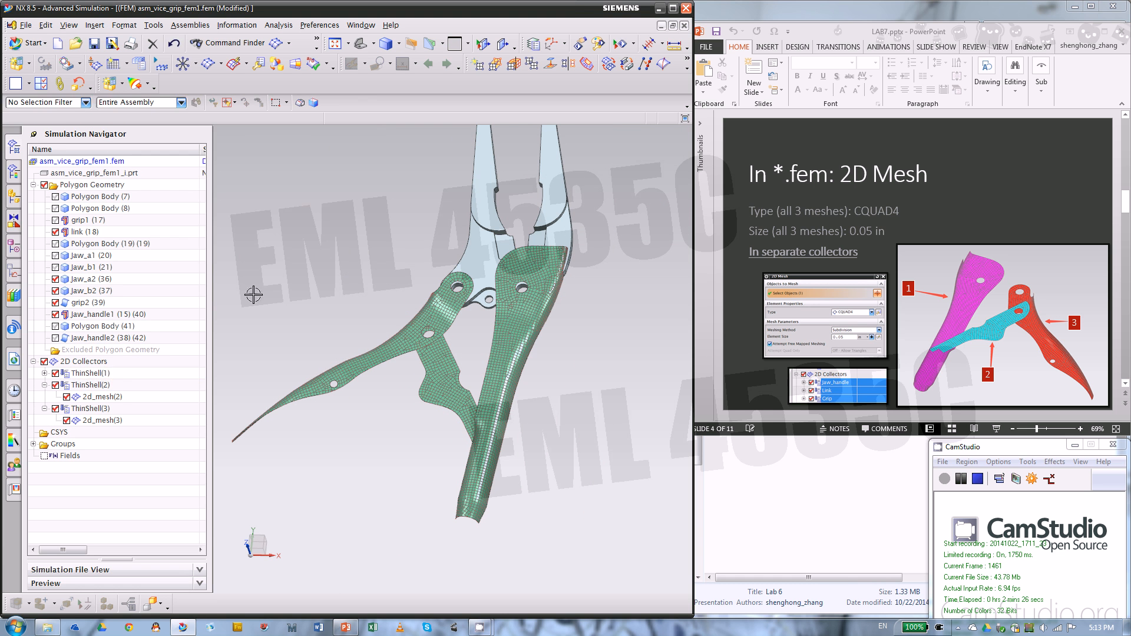
right_click(106, 377)
click(140, 431)
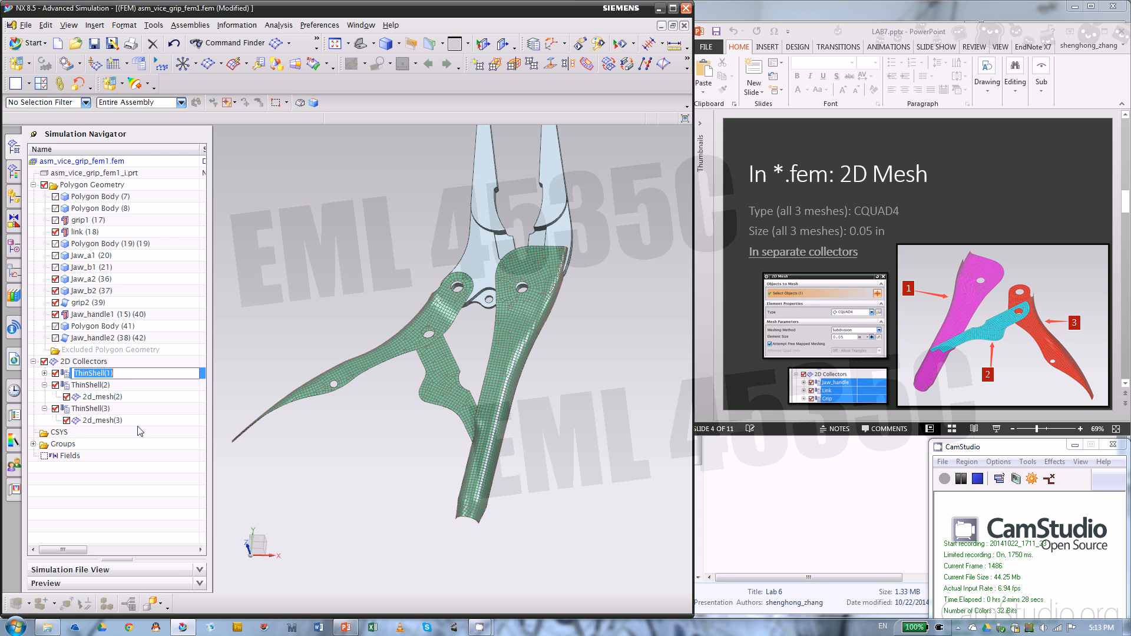
text(Jaw_handle)
Step: Rename the mesh collectors ThinShell(2) and ThinShell(3) as Link and Grip
click(98, 386)
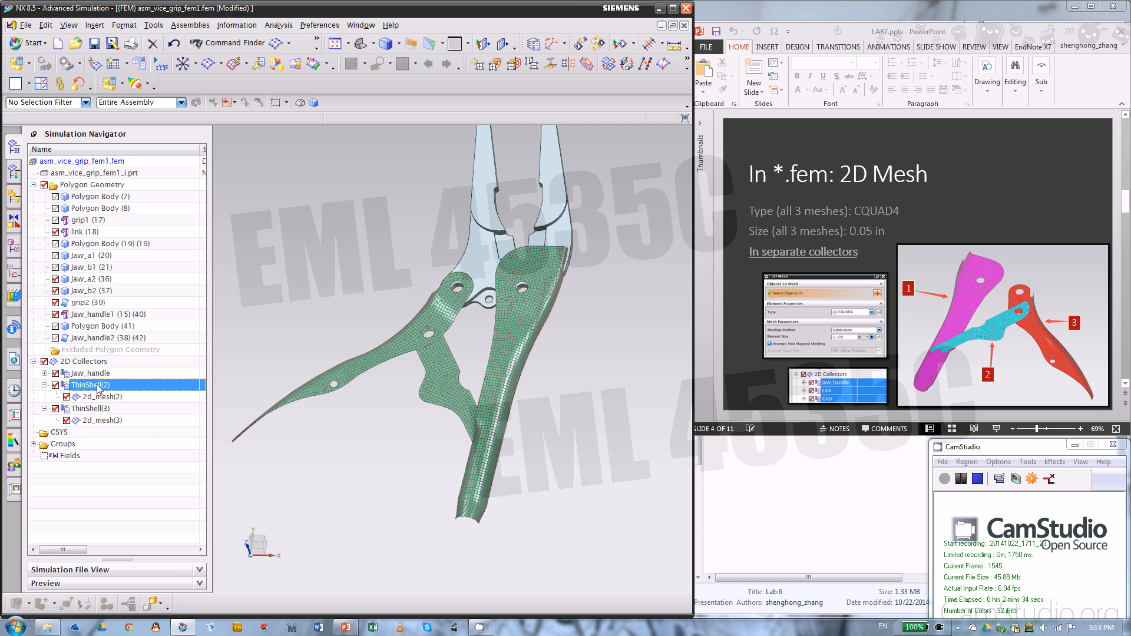
click(98, 386)
text(Link)
key(Return)
double_click(94, 408)
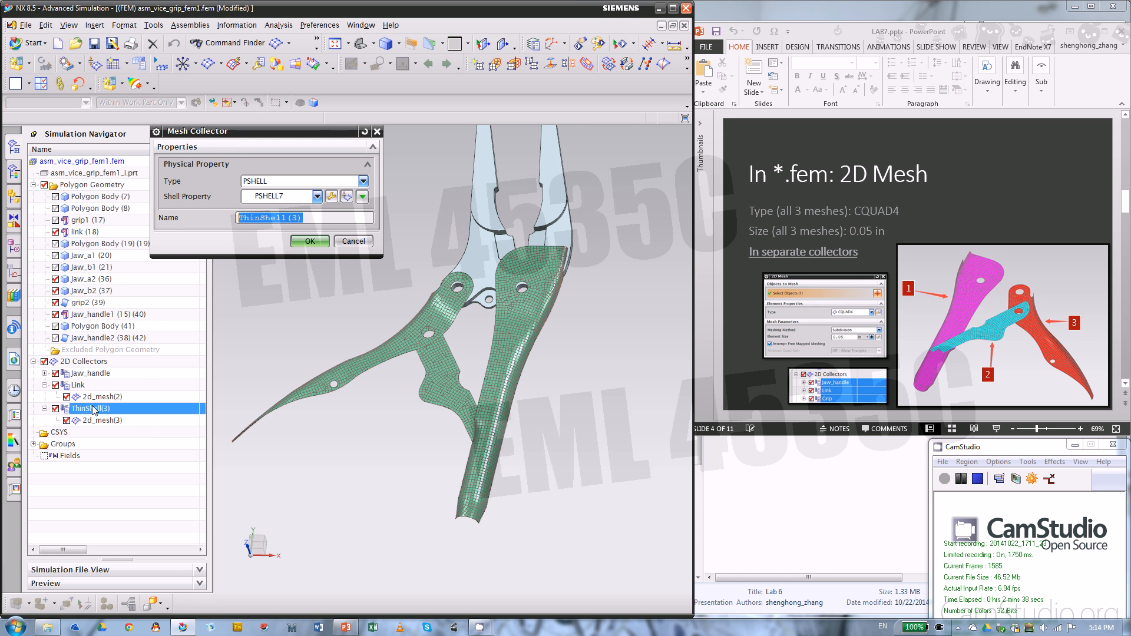
text(Grip)
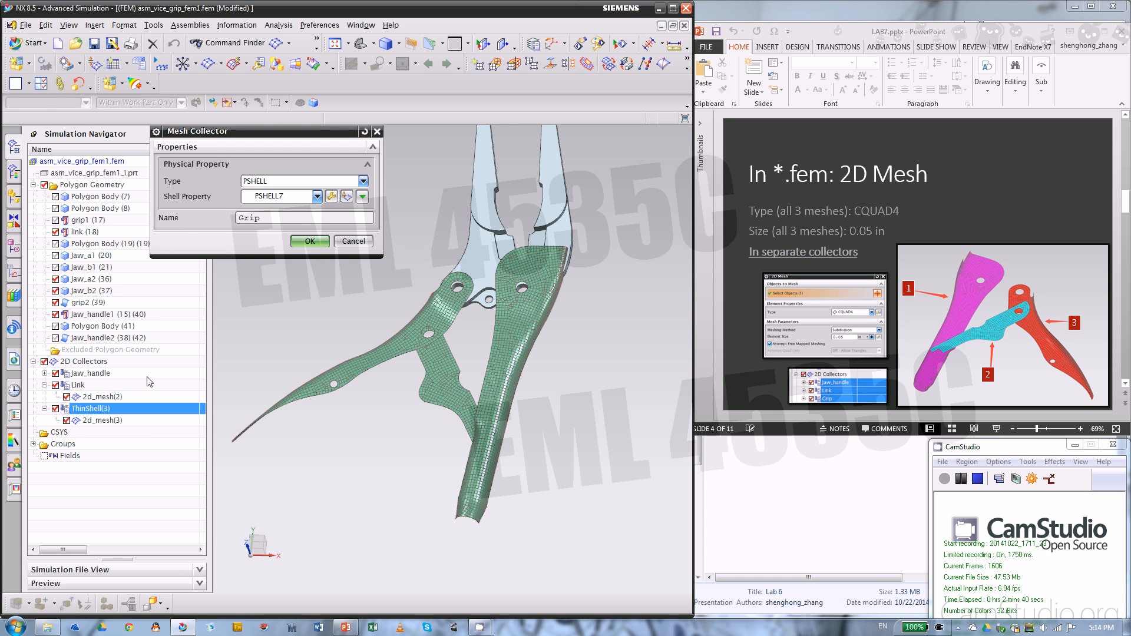
click(310, 241)
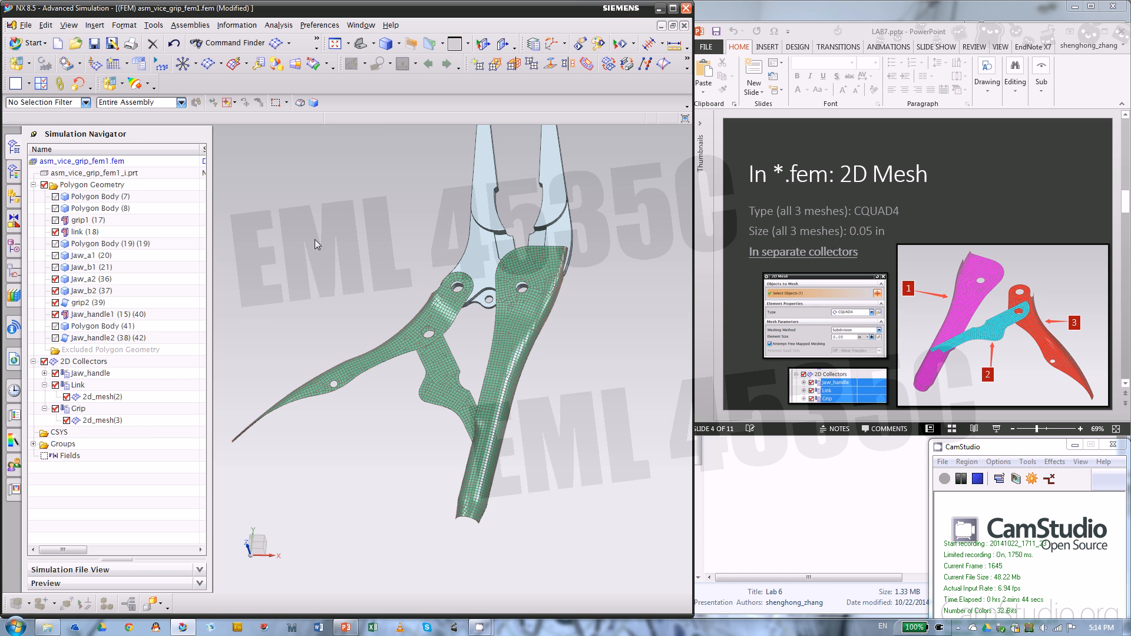
Step: Set the display color of the Jaw_handle mesh collector to Magenta and apply it
click(78, 386)
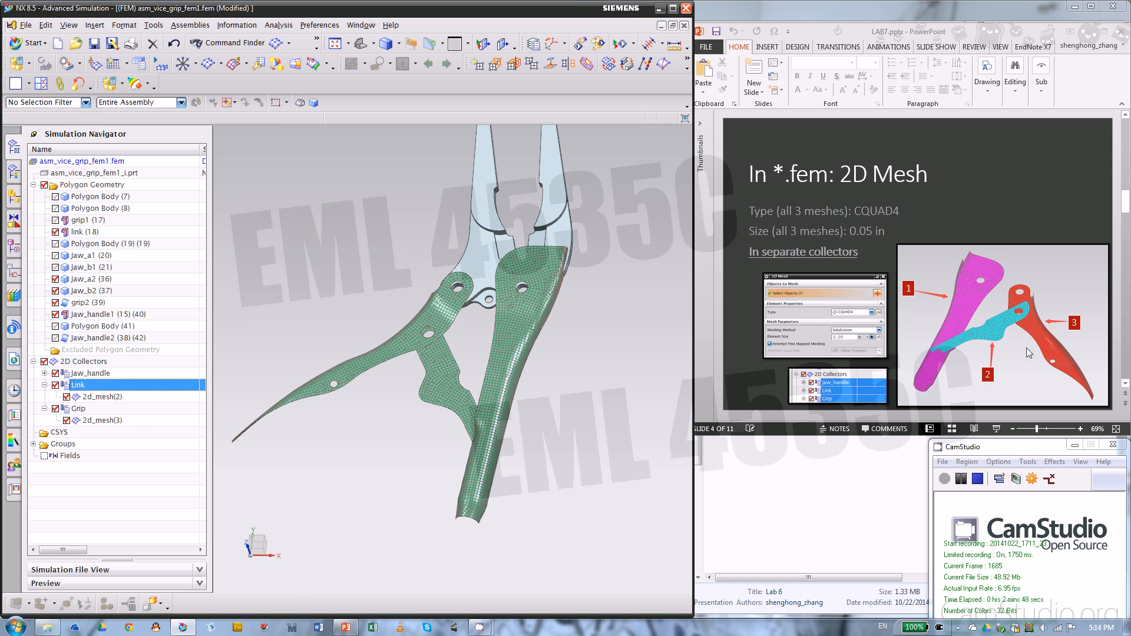
click(95, 375)
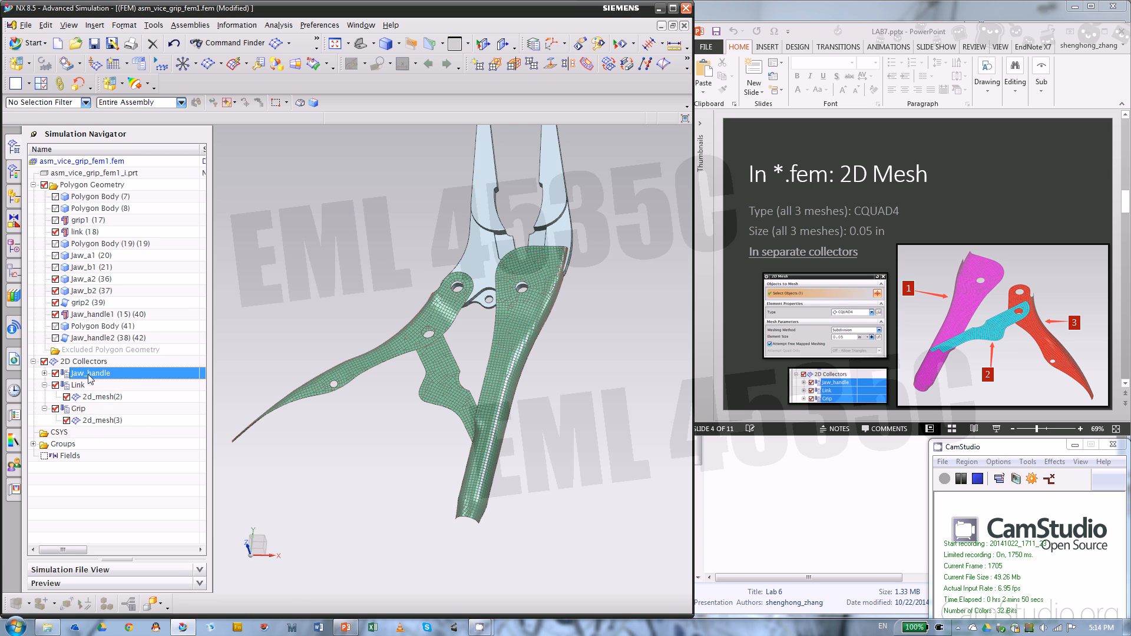
right_click(89, 377)
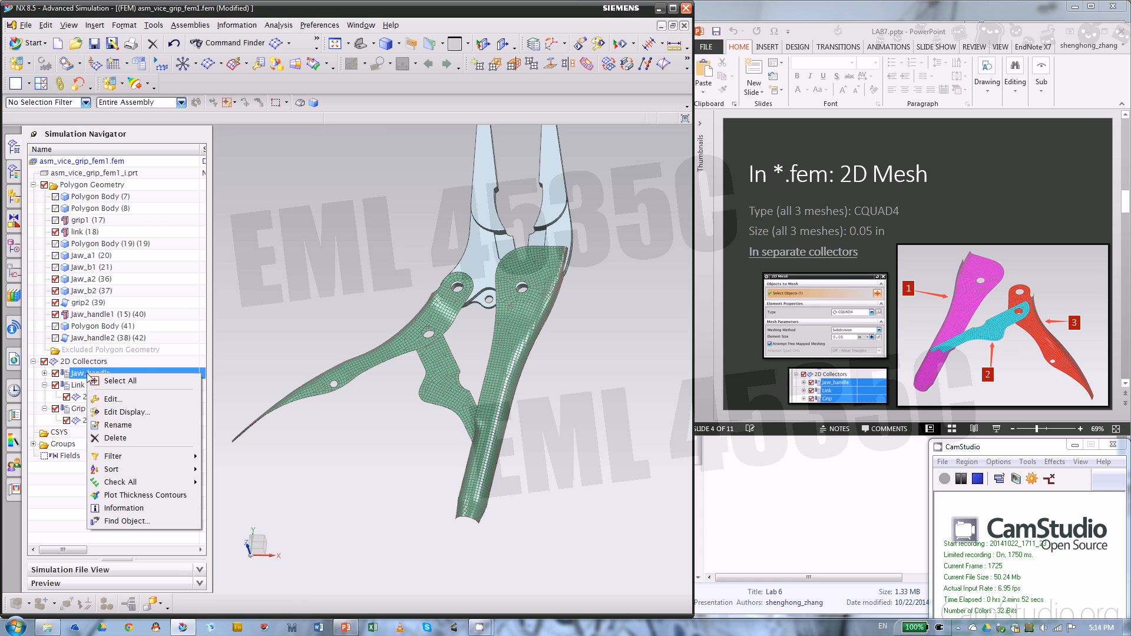
click(137, 413)
click(304, 165)
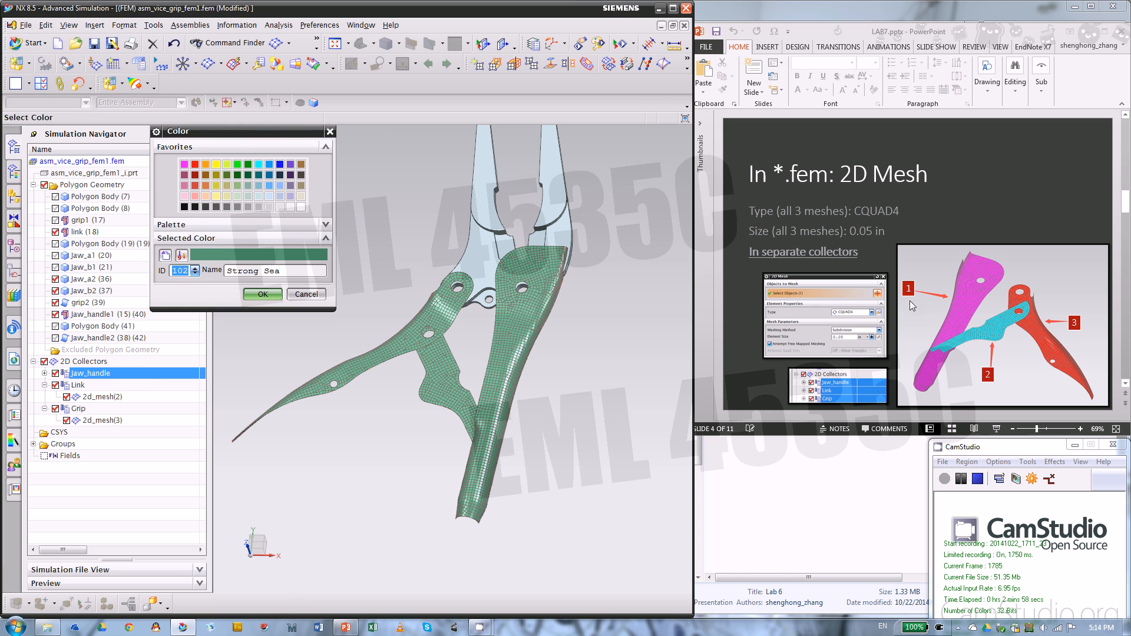
click(184, 165)
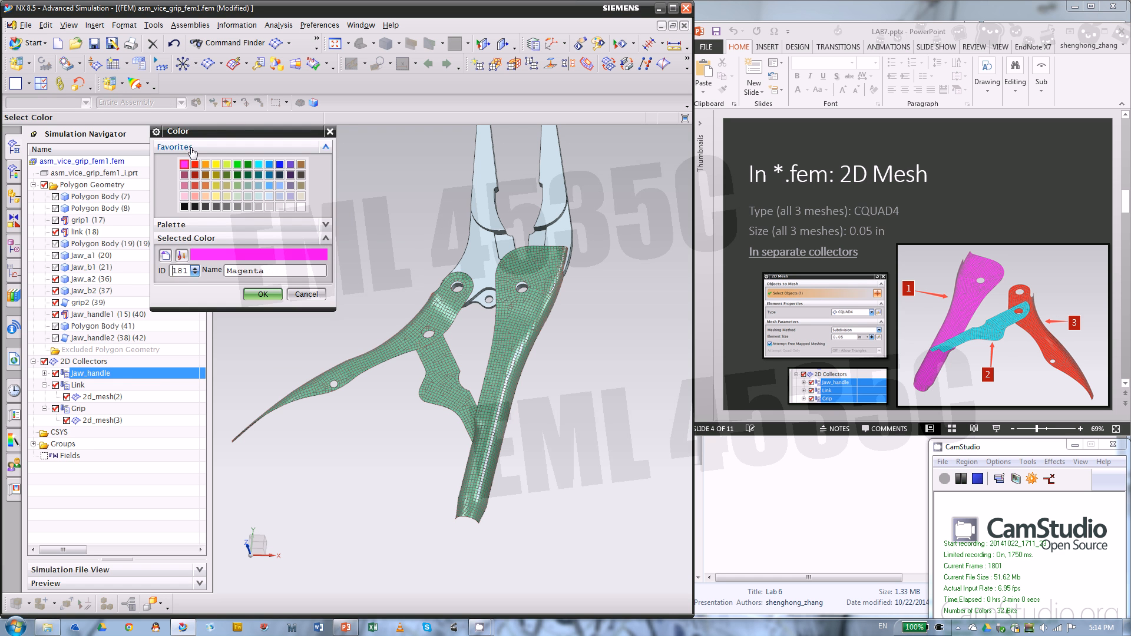
click(259, 295)
click(259, 348)
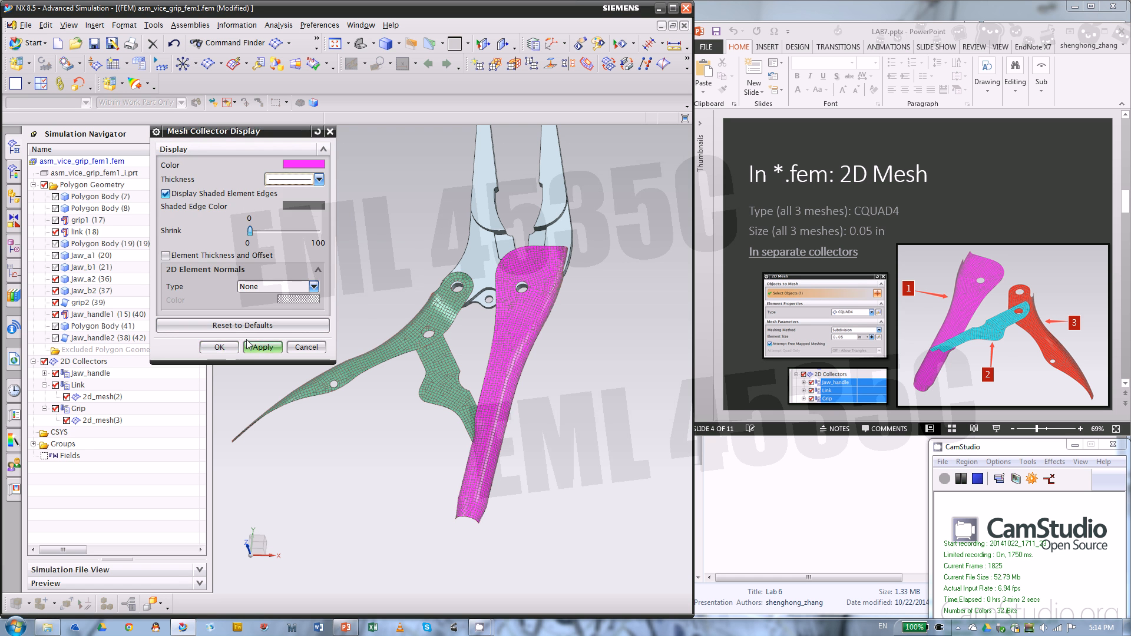
Step: Close the Jaw_handle display settings and set the Link mesh collector's display color to cyan
click(221, 349)
right_click(79, 386)
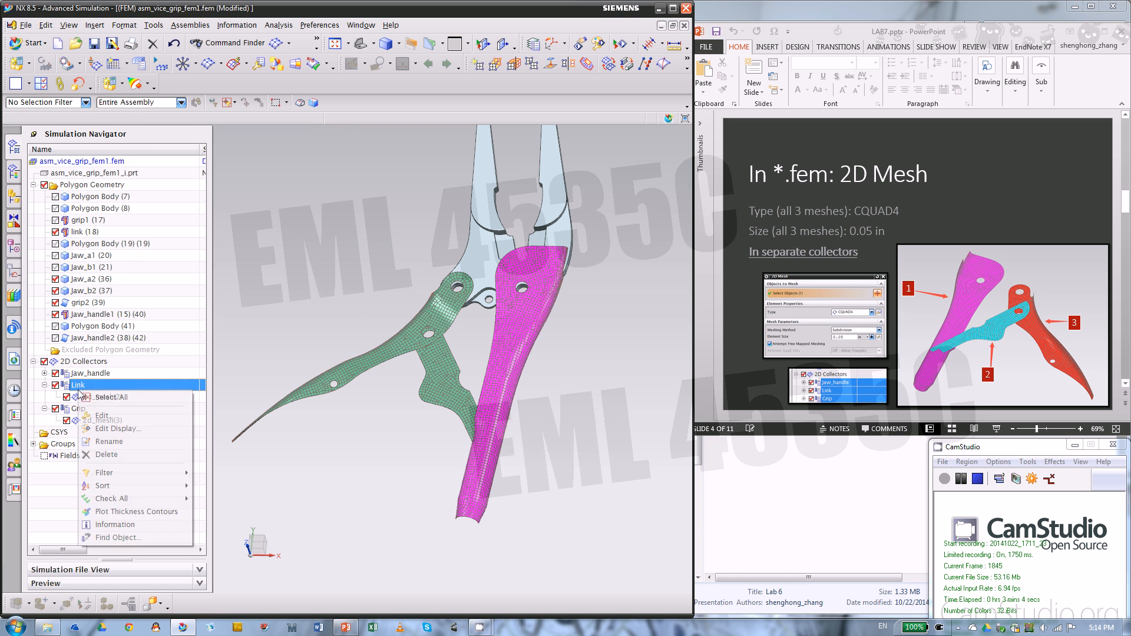
click(102, 428)
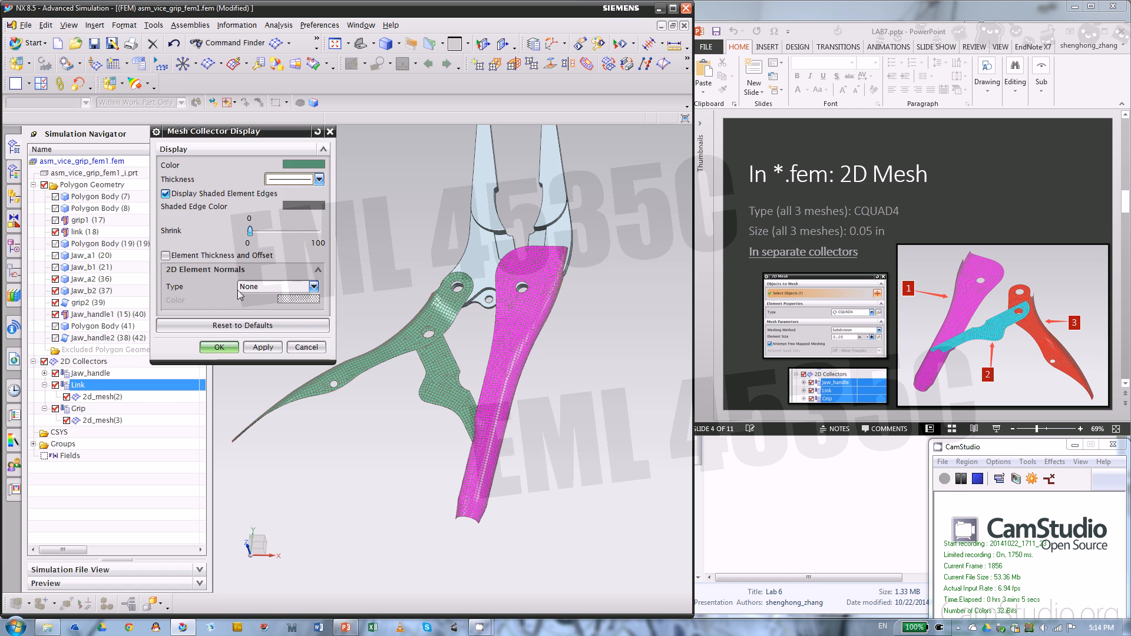
click(296, 171)
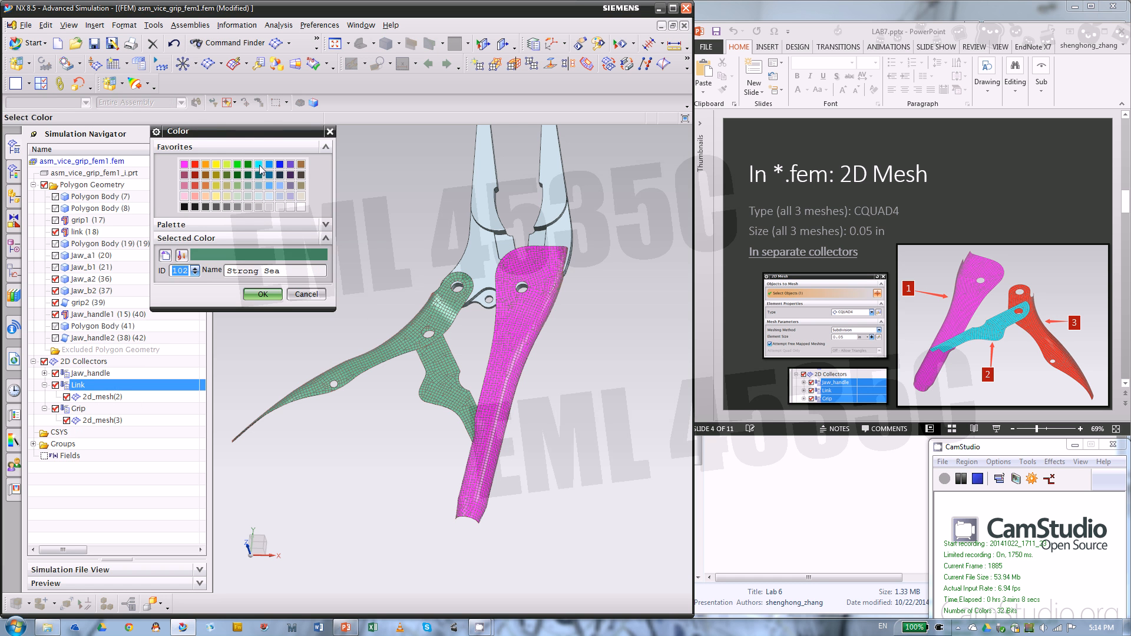
click(260, 167)
click(263, 294)
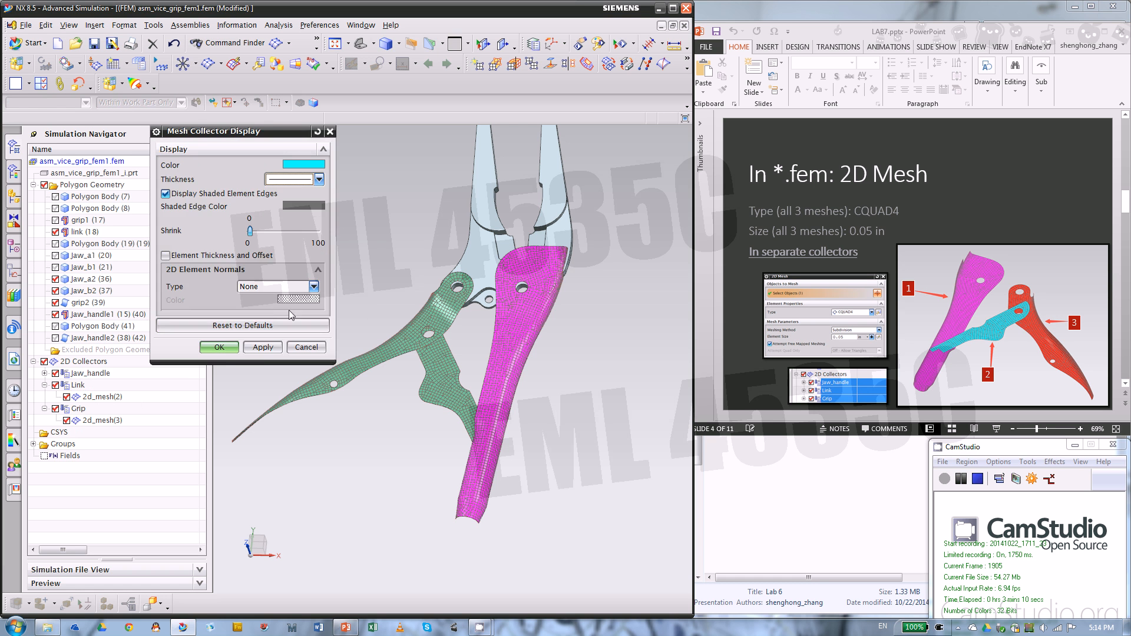
click(262, 347)
click(219, 347)
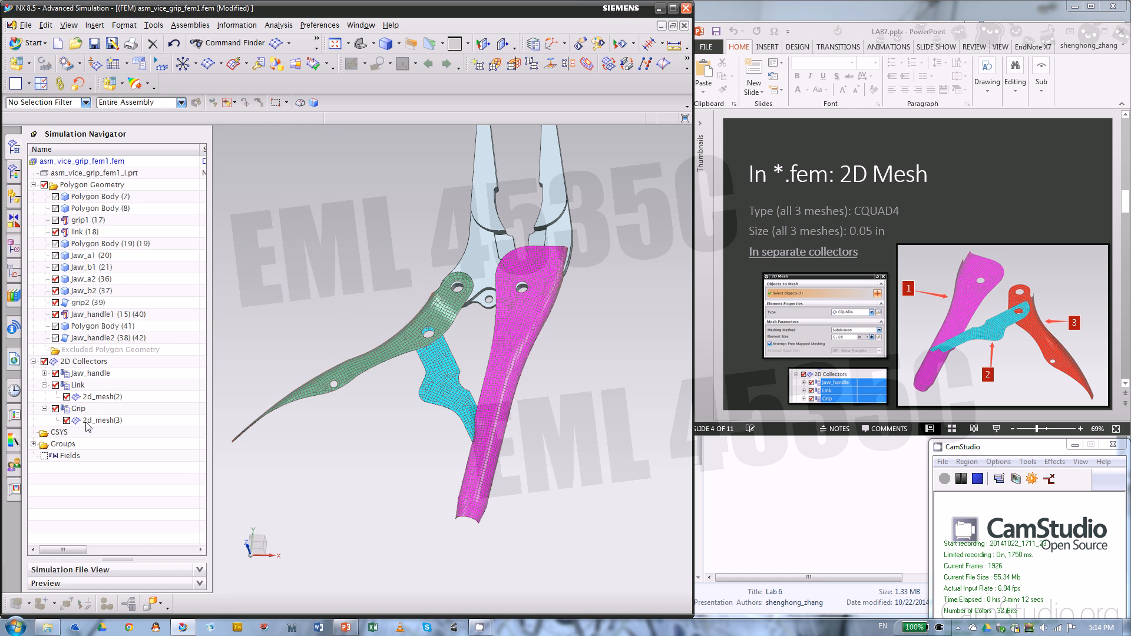
Step: Set the display color of the Grip mesh collector to red
right_click(75, 408)
click(97, 439)
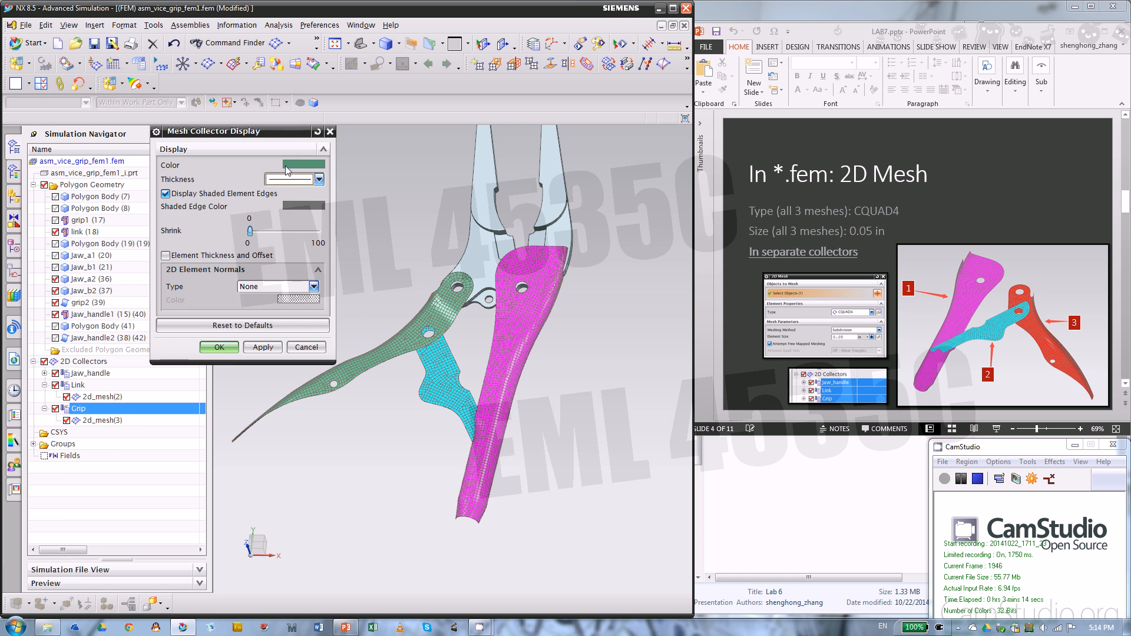
click(286, 167)
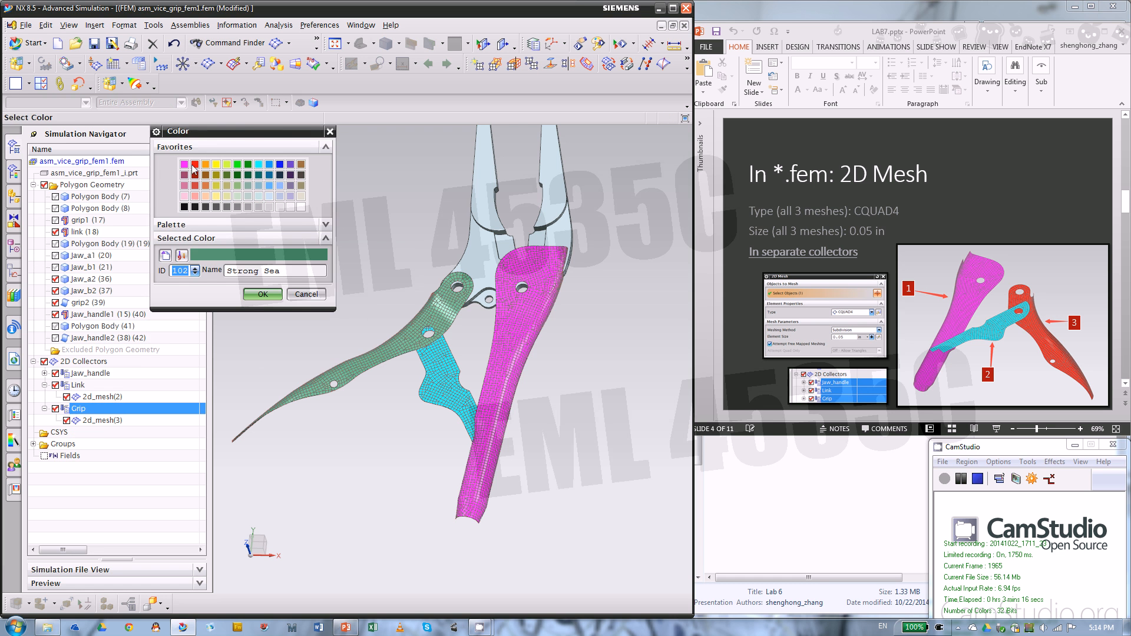
click(195, 170)
click(263, 294)
click(221, 348)
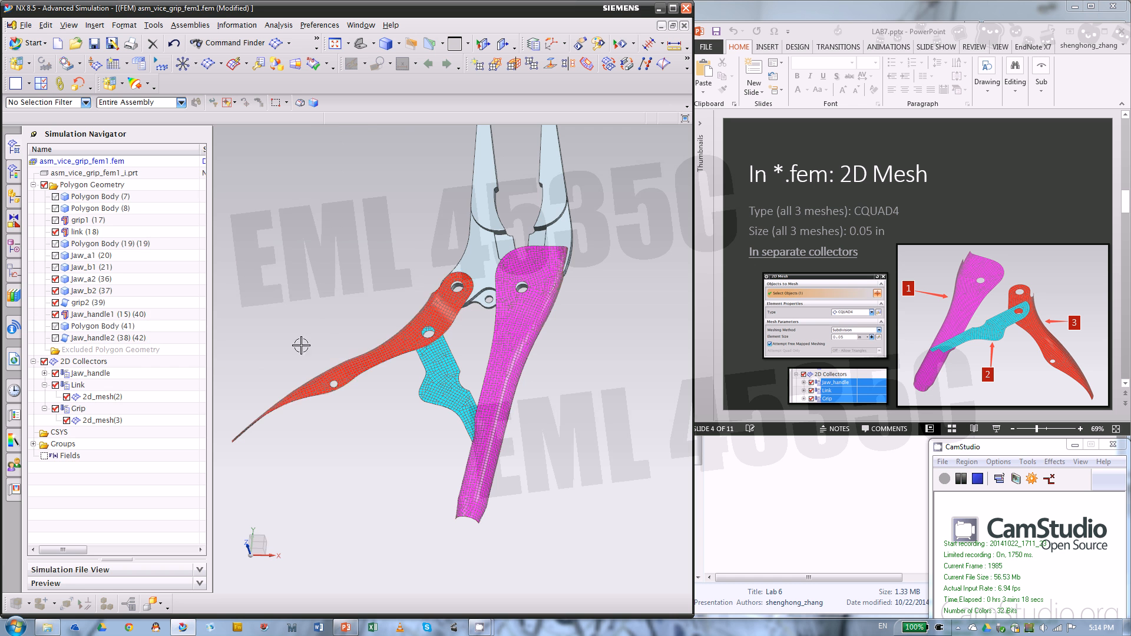
Step: Inspect the colored meshes from the other side and advance the lab slides to the 3D Mesh instructions
middle_drag(321, 330, 436, 282)
scroll(485, 296, up, 3)
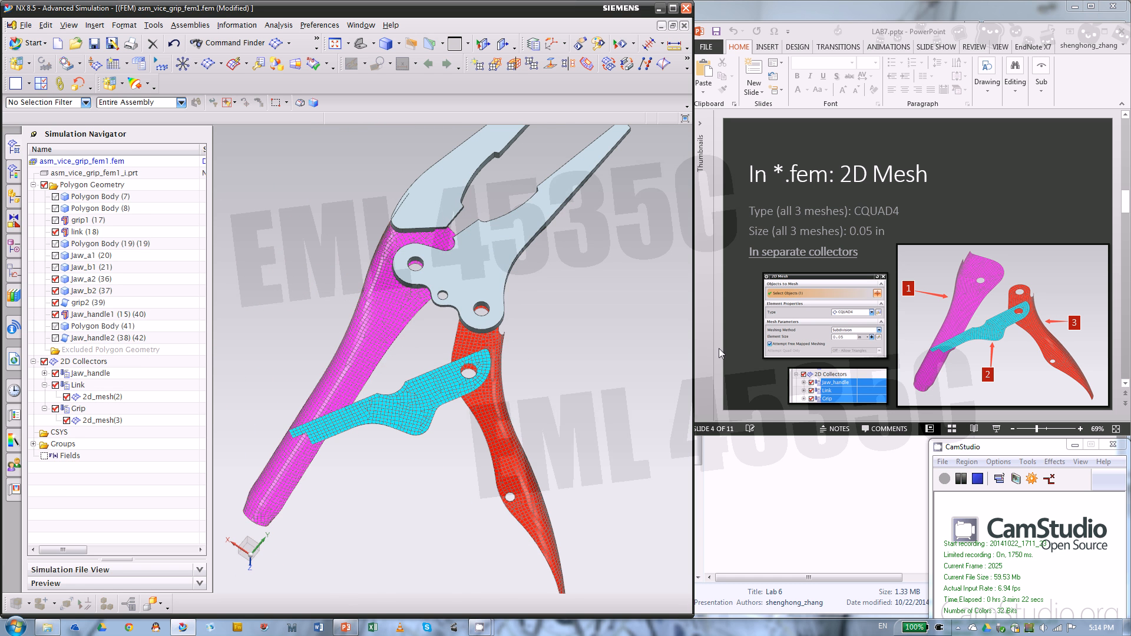
click(716, 323)
scroll(717, 322, down, 1)
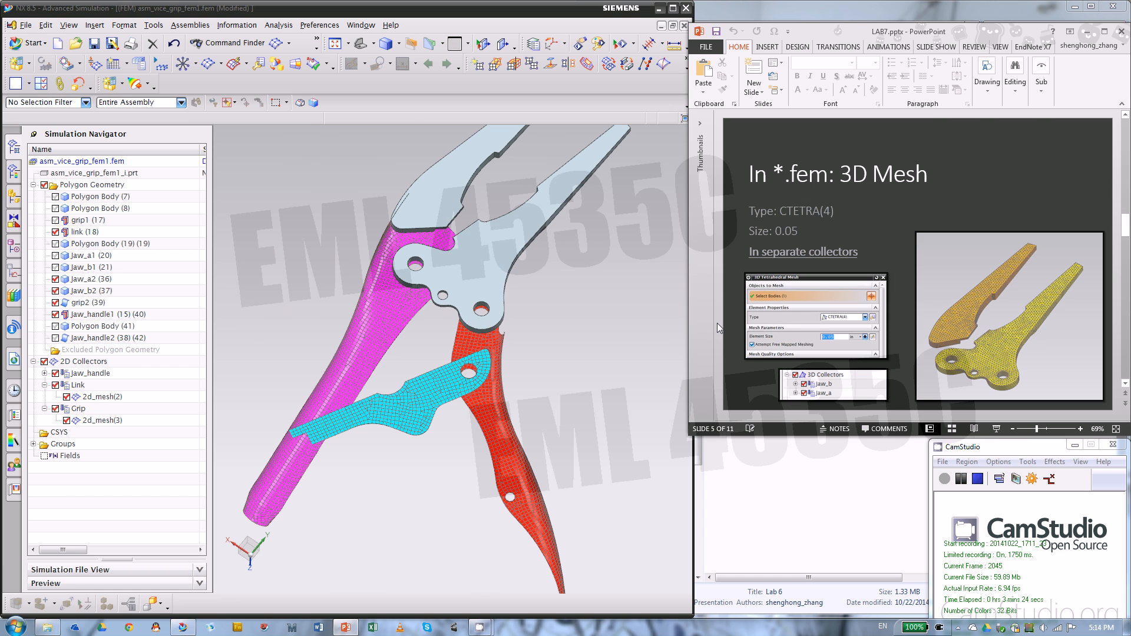
Step: Start a 3D Tetrahedral Mesh for the jaws with the element type CTETRA(4)
click(402, 512)
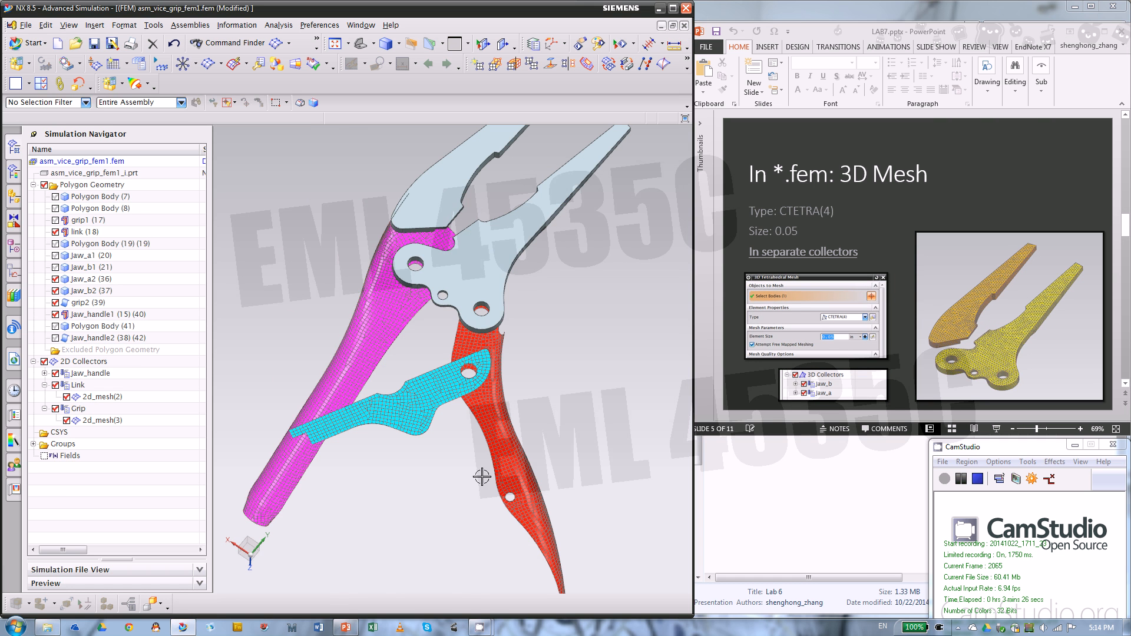
scroll(478, 468, down, 2)
scroll(536, 301, up, 2)
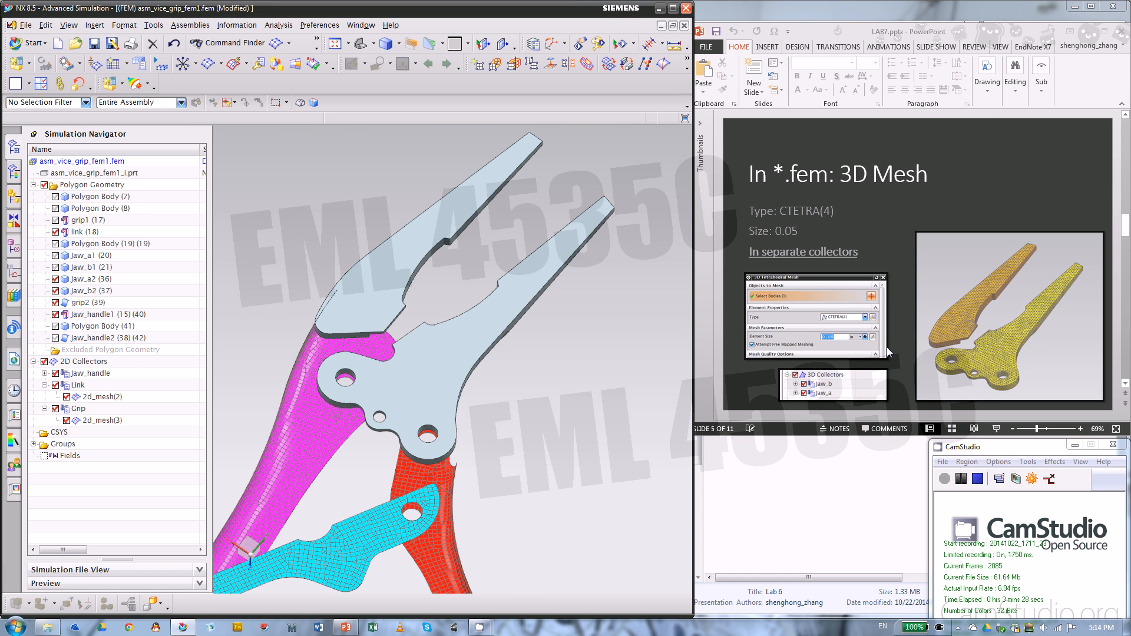
click(222, 65)
click(236, 81)
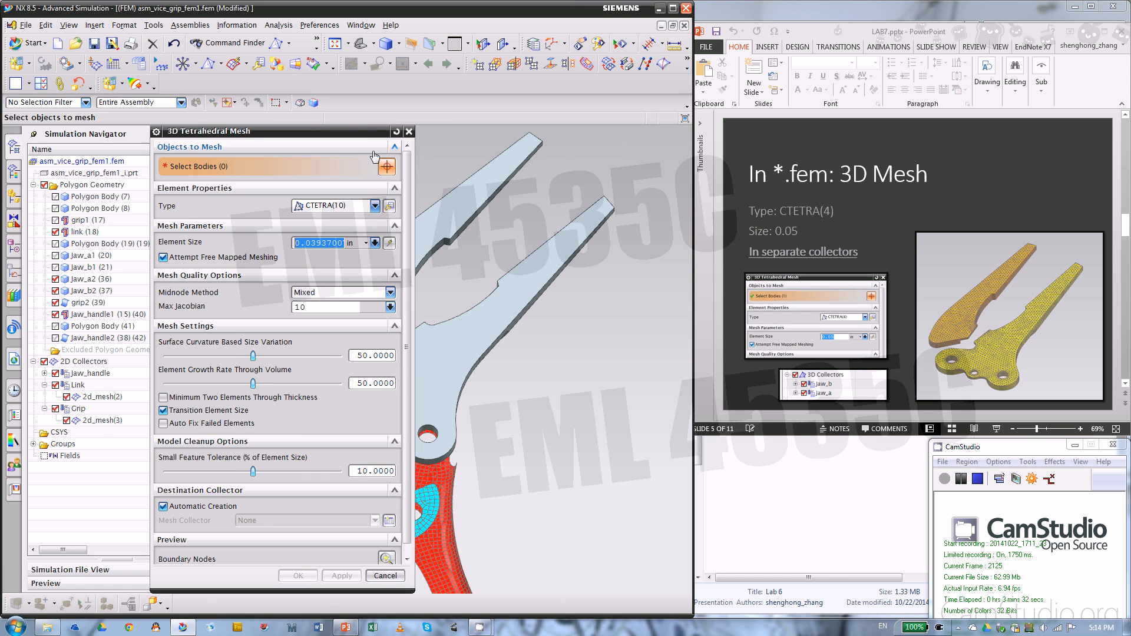
drag(337, 130, 236, 129)
click(222, 205)
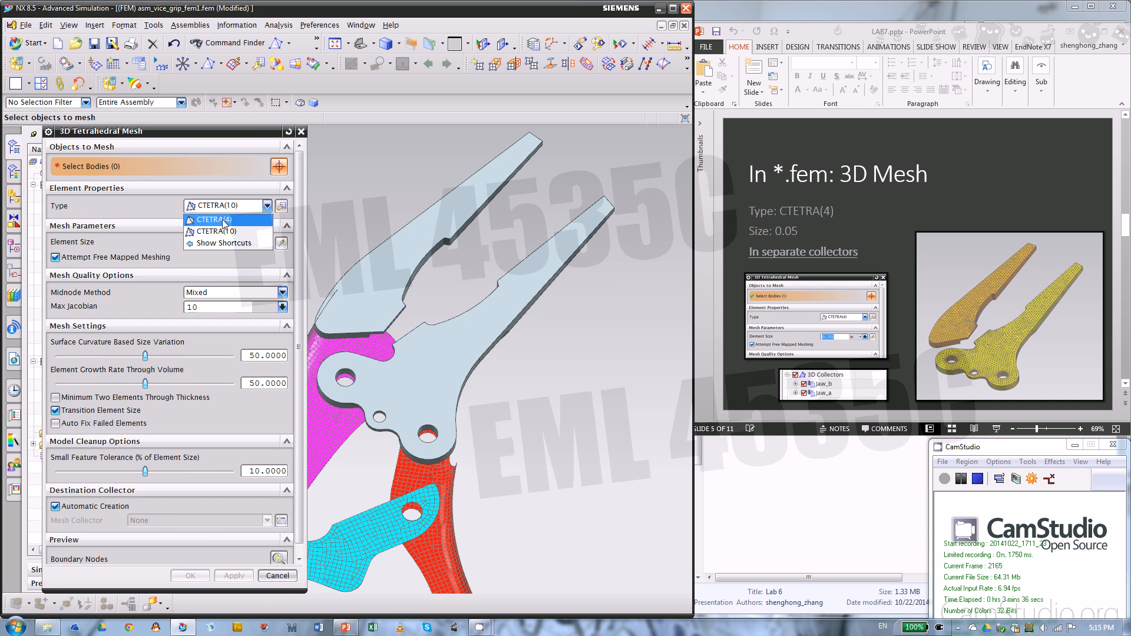
click(221, 219)
scroll(606, 247, down, 2)
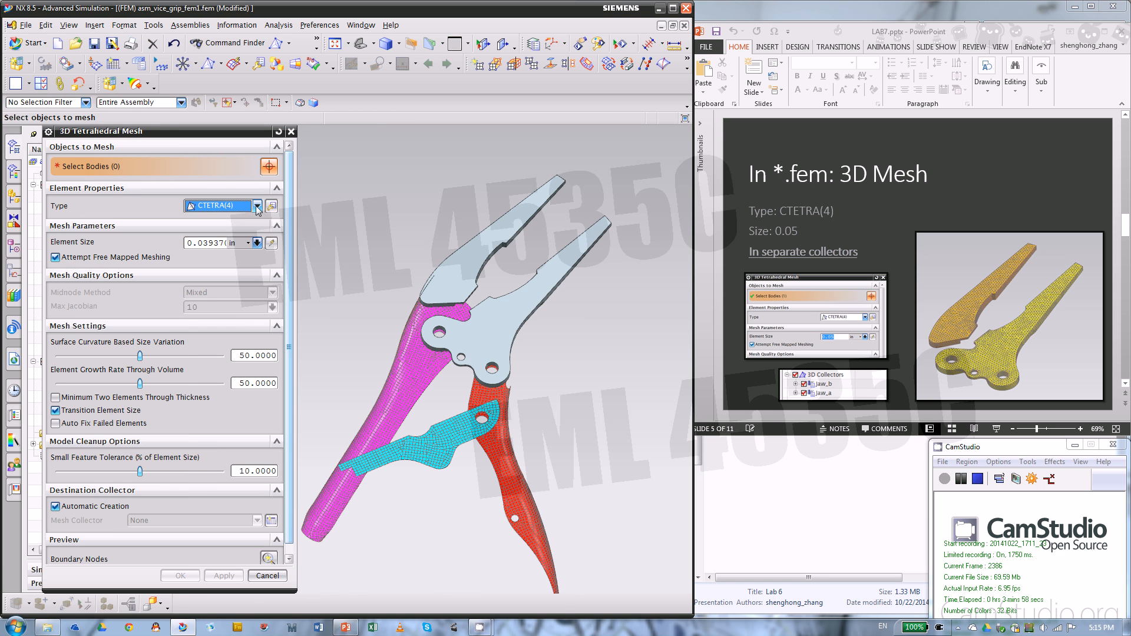
click(226, 208)
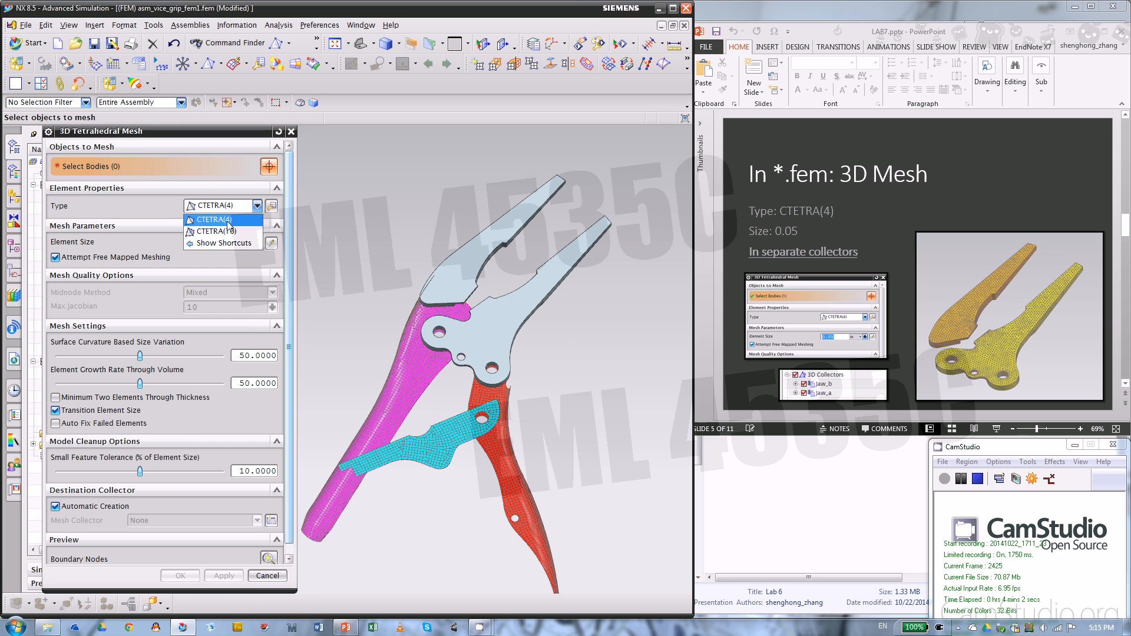
click(227, 221)
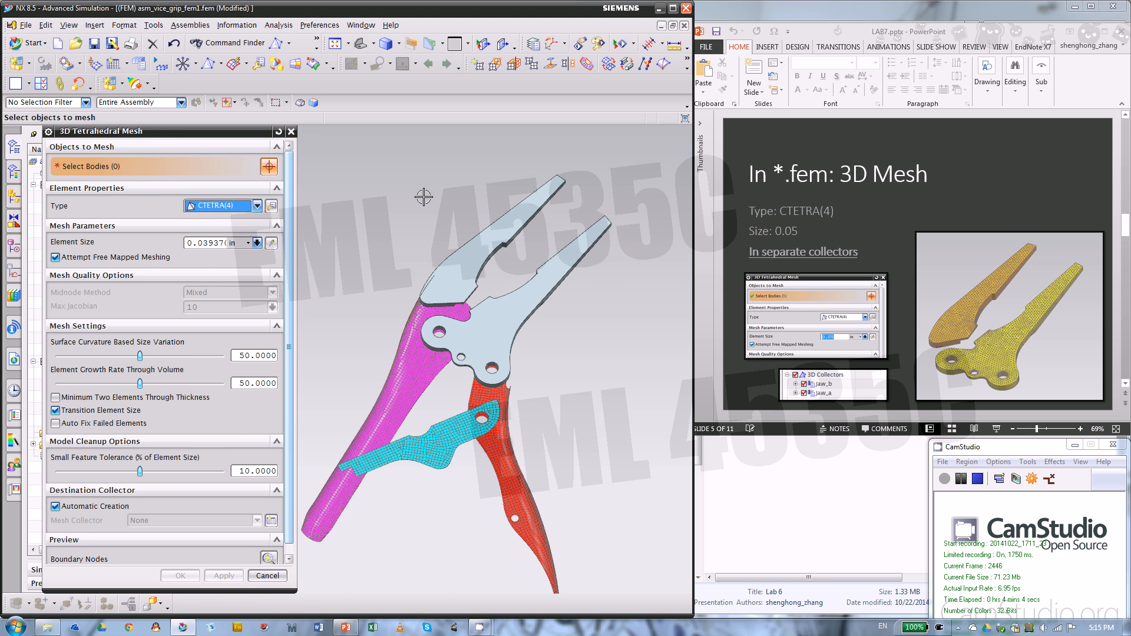
Step: Mesh the jaw body Jaw_b2 with an element size of 0.05 in, using an automatically created collector
scroll(545, 222, down, 5)
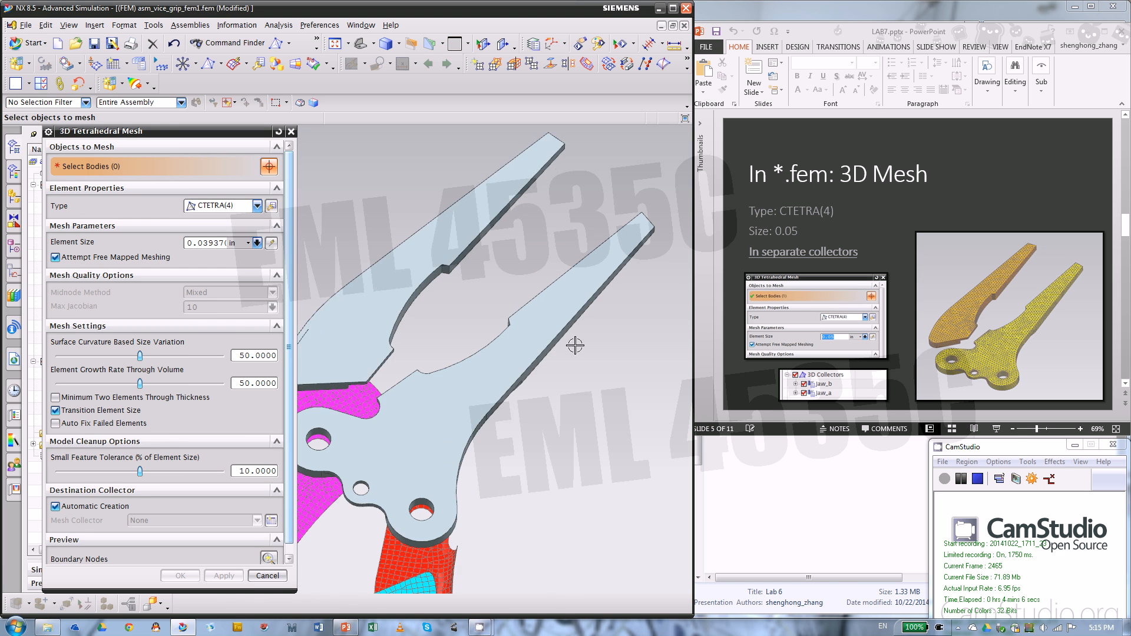
click(449, 250)
scroll(572, 233, up, 2)
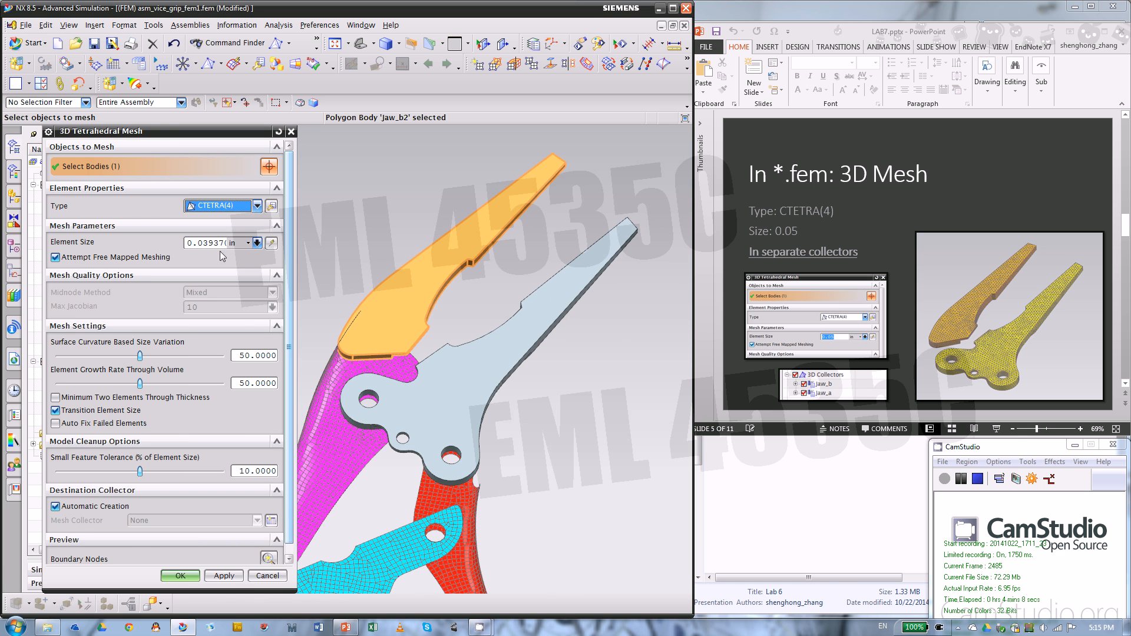
double_click(215, 244)
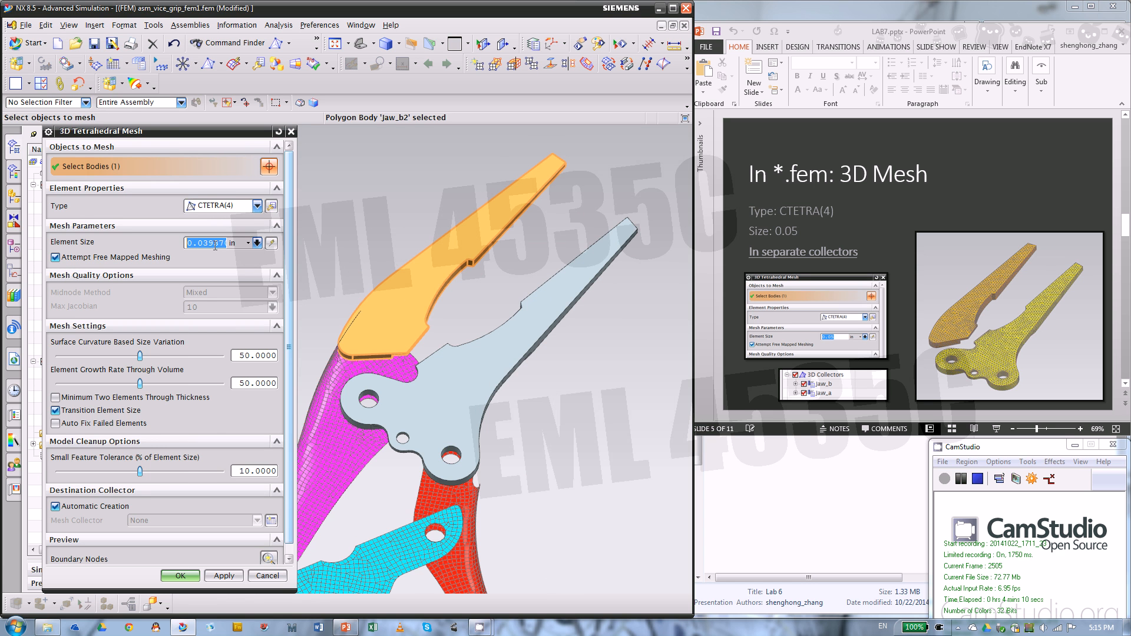
text(.05)
click(77, 325)
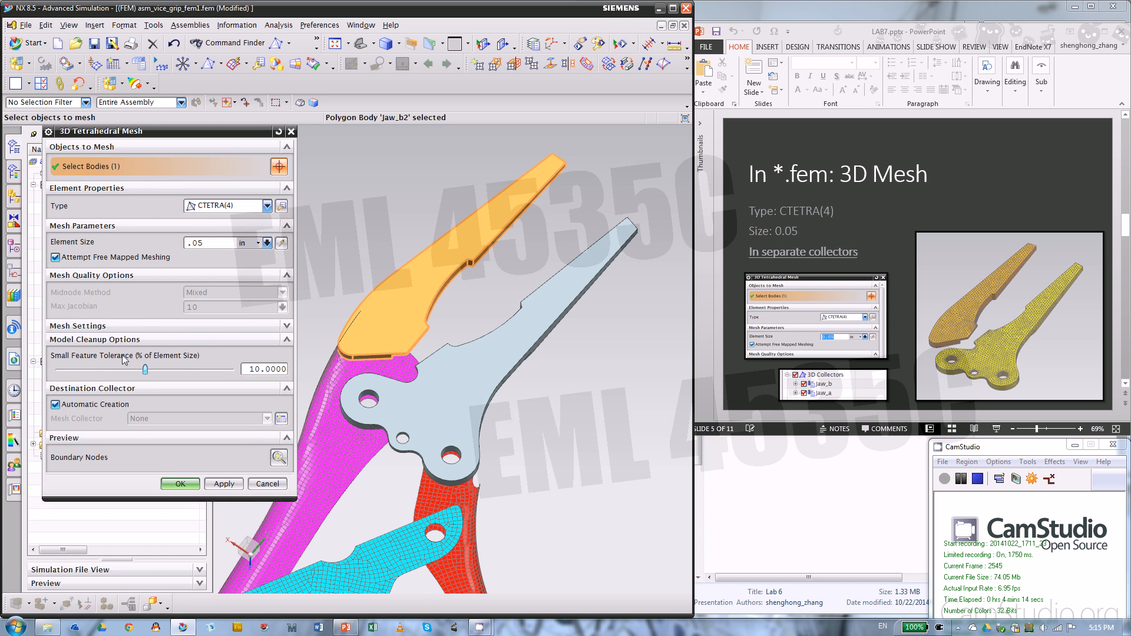
click(88, 340)
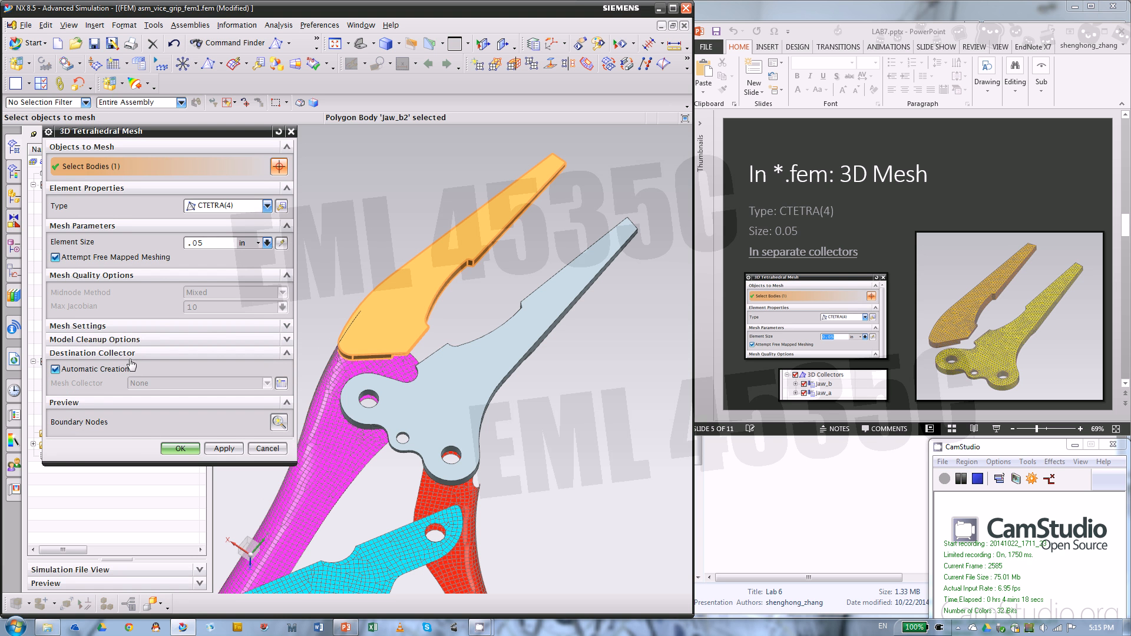
click(219, 447)
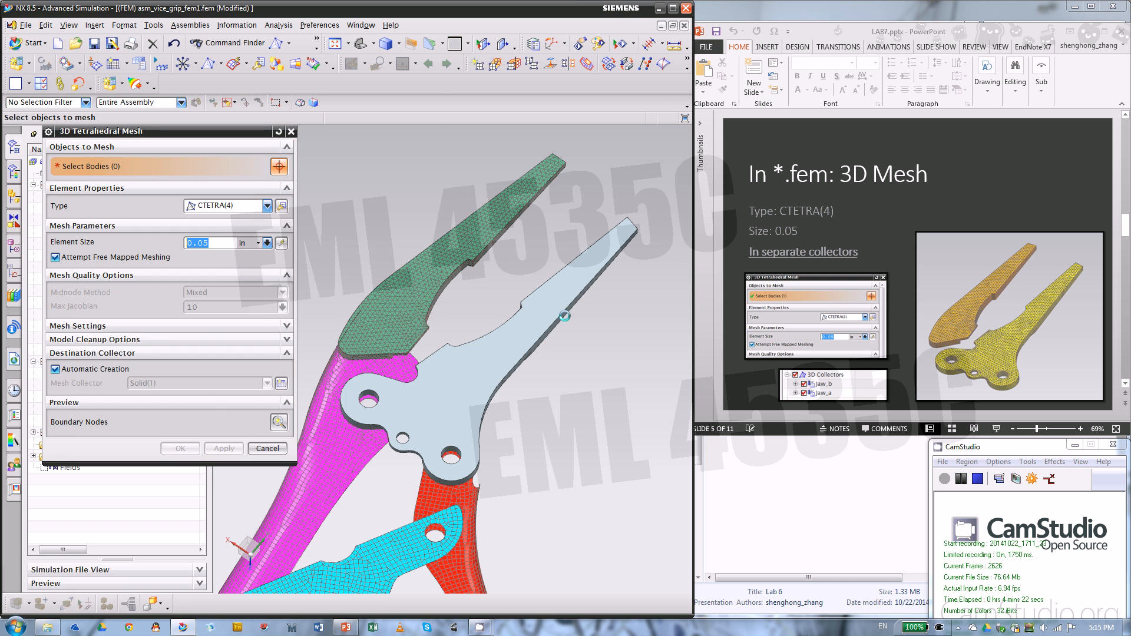
Step: Mesh the jaw body Jaw_a2 with the same tetrahedral settings in its own automatic collector and finish meshing
click(537, 313)
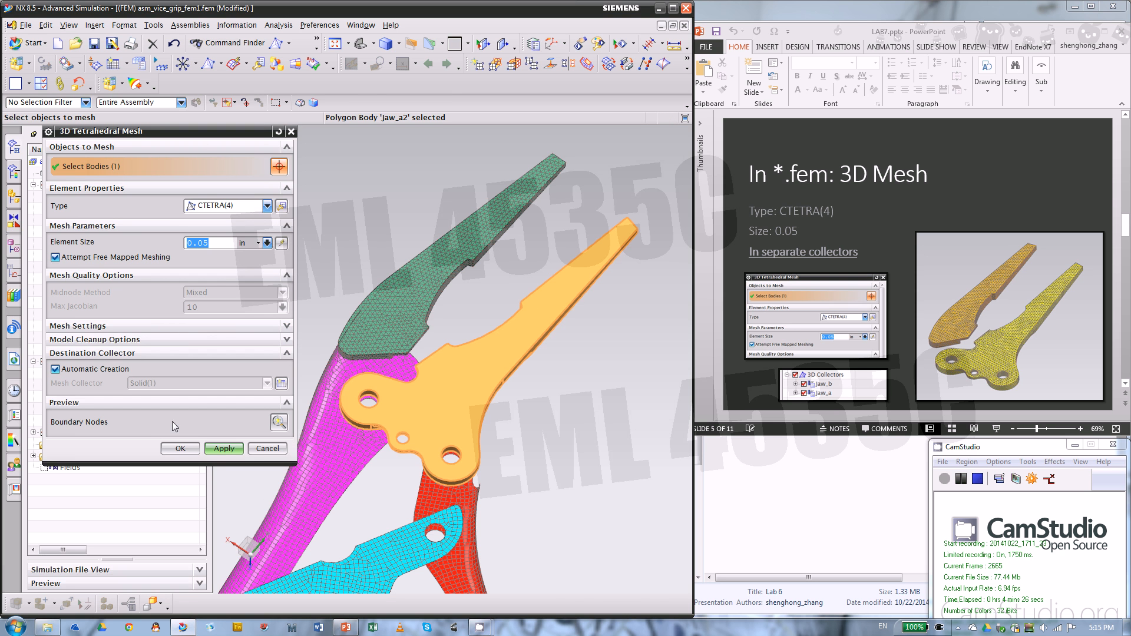
click(225, 452)
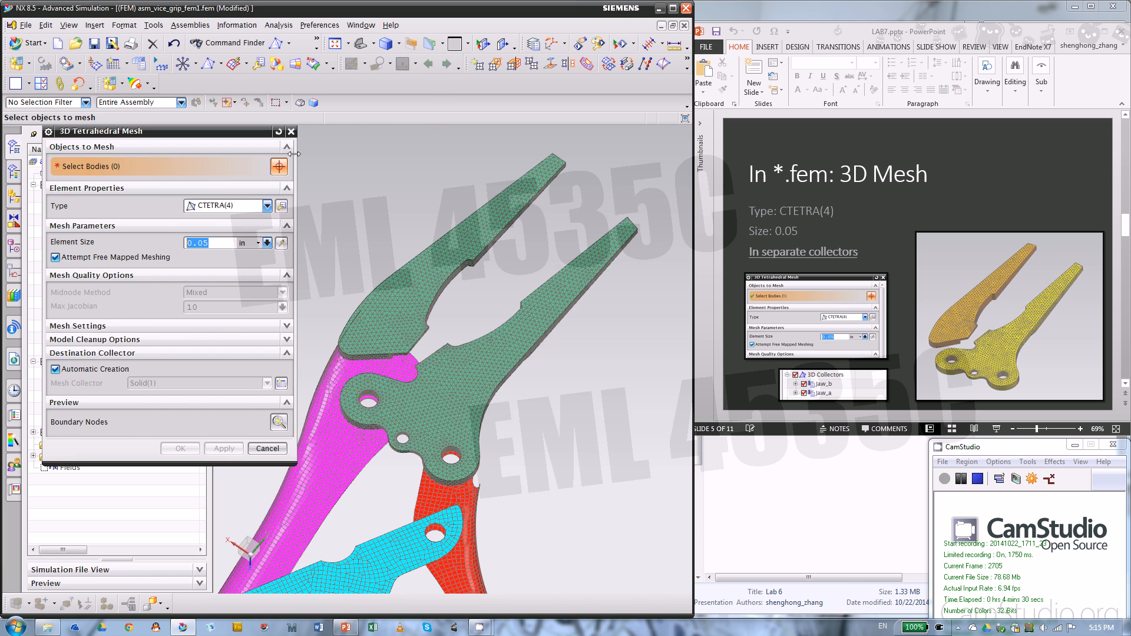
click(292, 134)
middle_drag(533, 339, 518, 326)
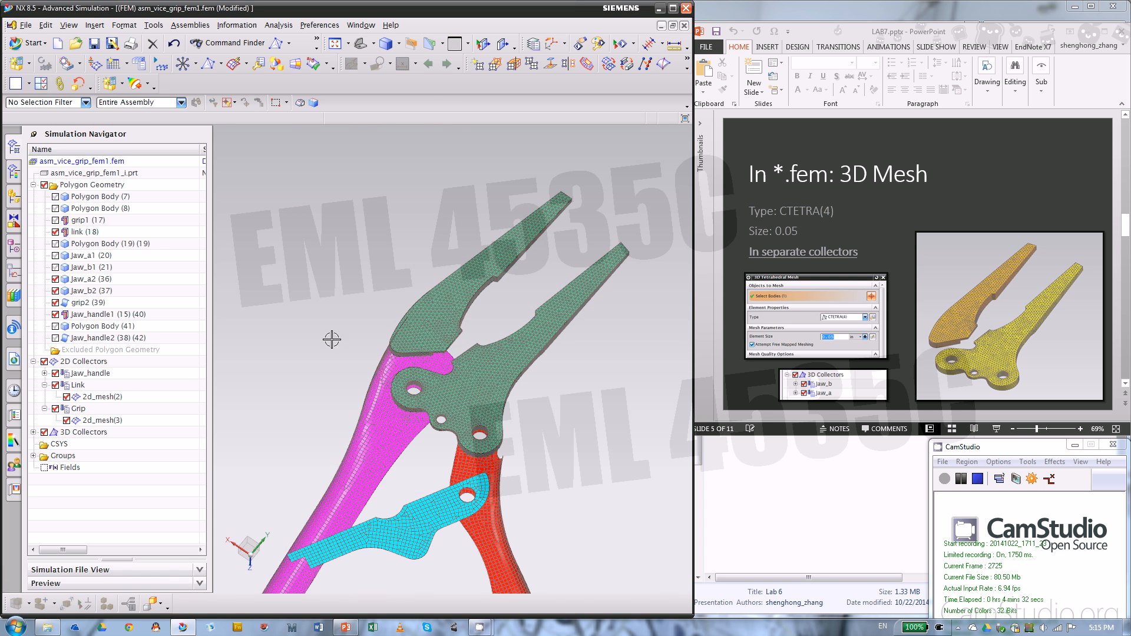
click(33, 432)
click(83, 444)
right_click(88, 445)
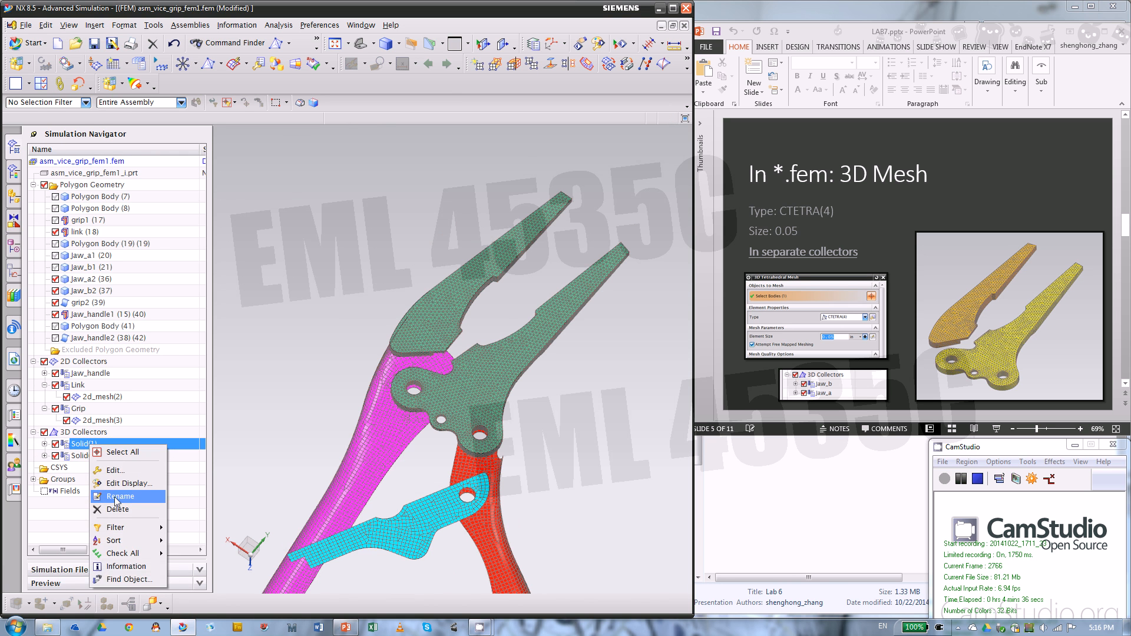
click(260, 404)
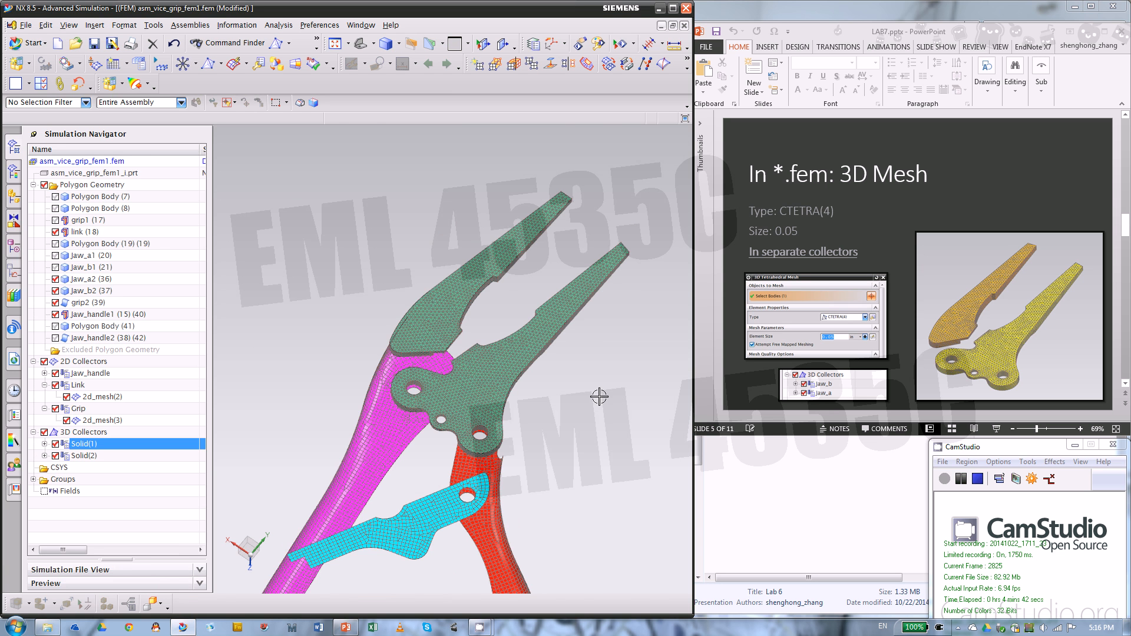
Step: View the meshed assembly edge-on and advance the lab slides to the 2D Extruded Mesh instructions
scroll(599, 396, down, 2)
middle_drag(599, 396, 514, 396)
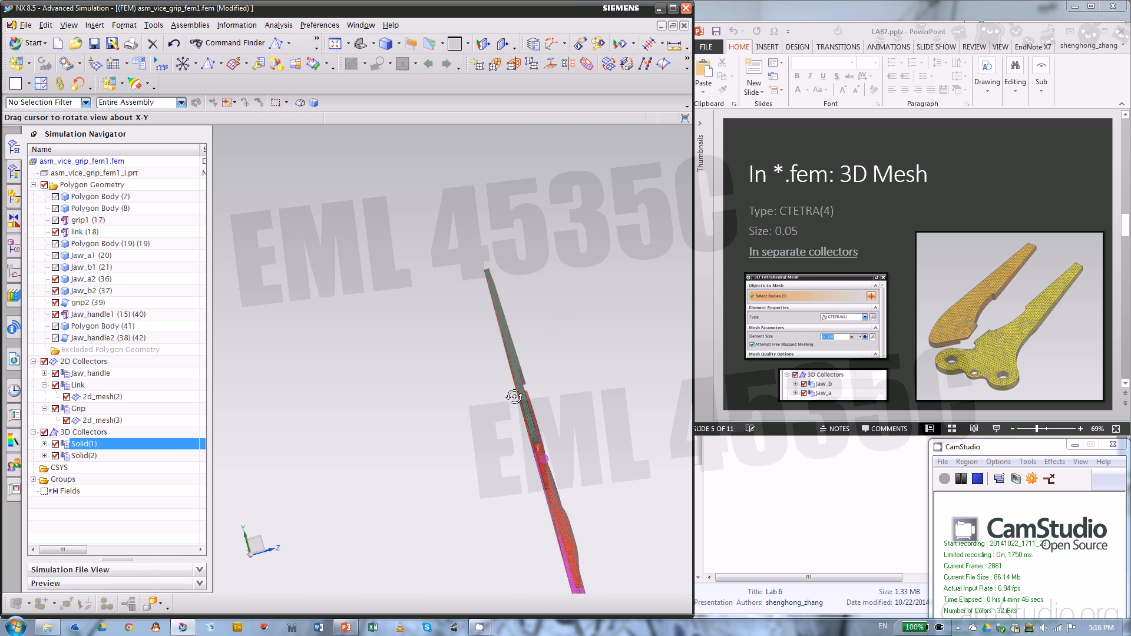
click(853, 217)
scroll(891, 214, down, 1)
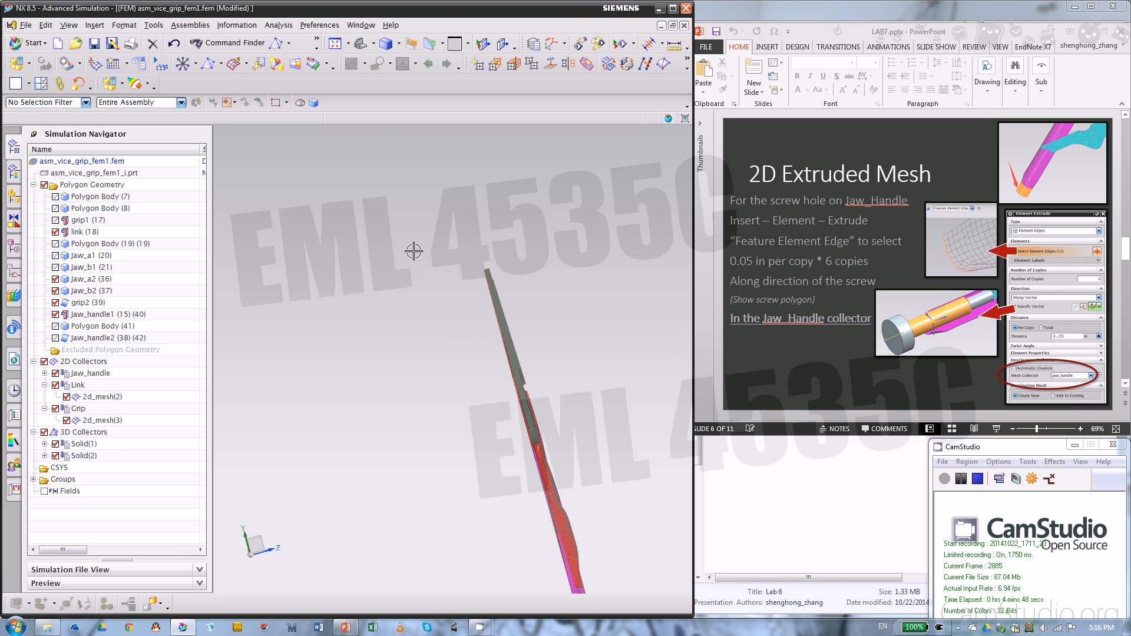
Step: Examine the screw-hole end of the jaw handle, temporarily showing the Jaw_handle2 and Polygon Body (7) geometry
middle_drag(434, 353, 484, 425)
scroll(377, 419, down, 6)
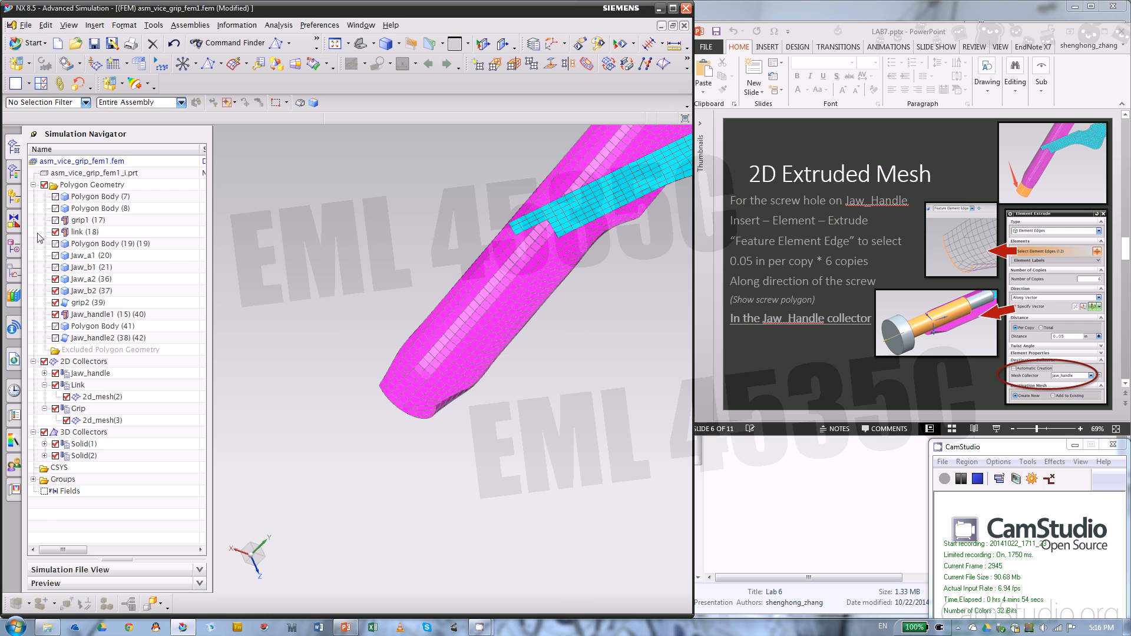
click(55, 337)
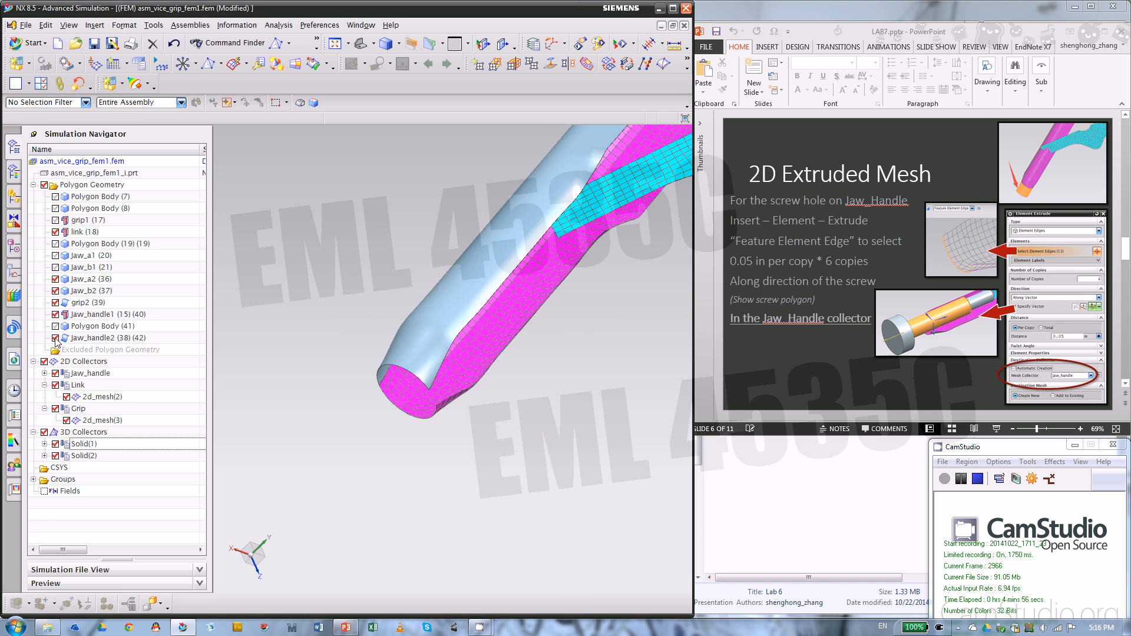
click(54, 337)
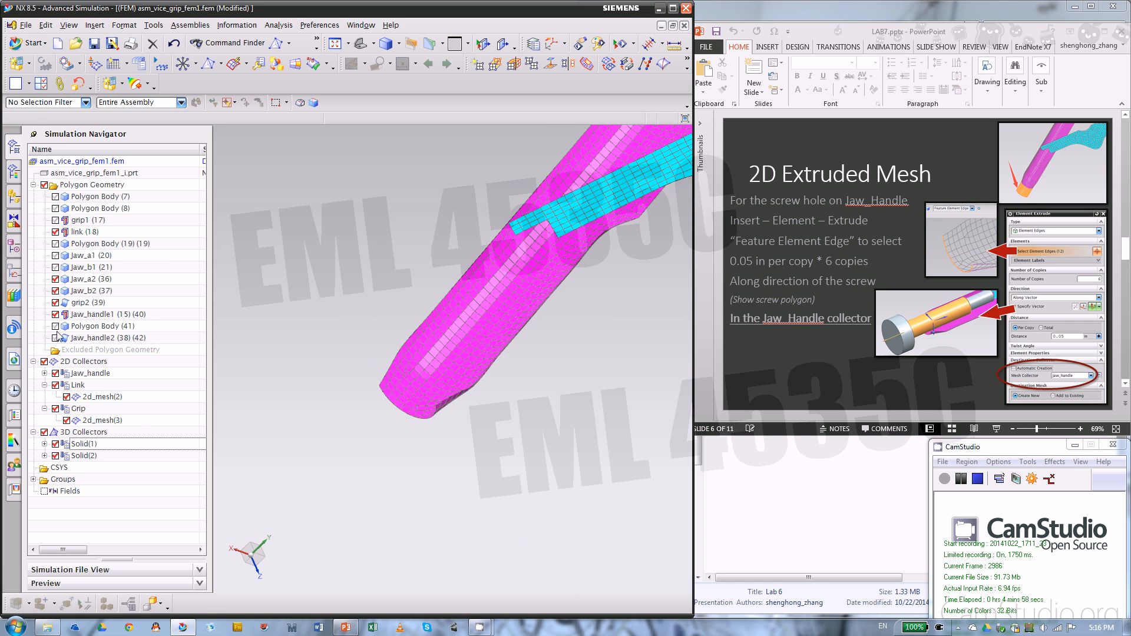
click(82, 351)
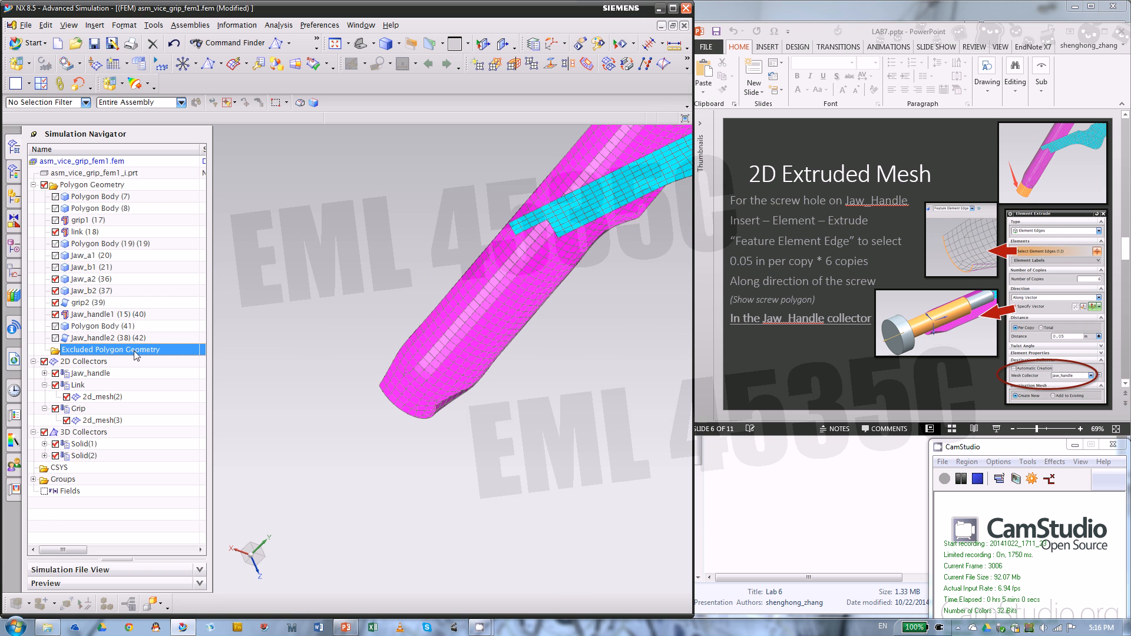
click(55, 209)
click(55, 208)
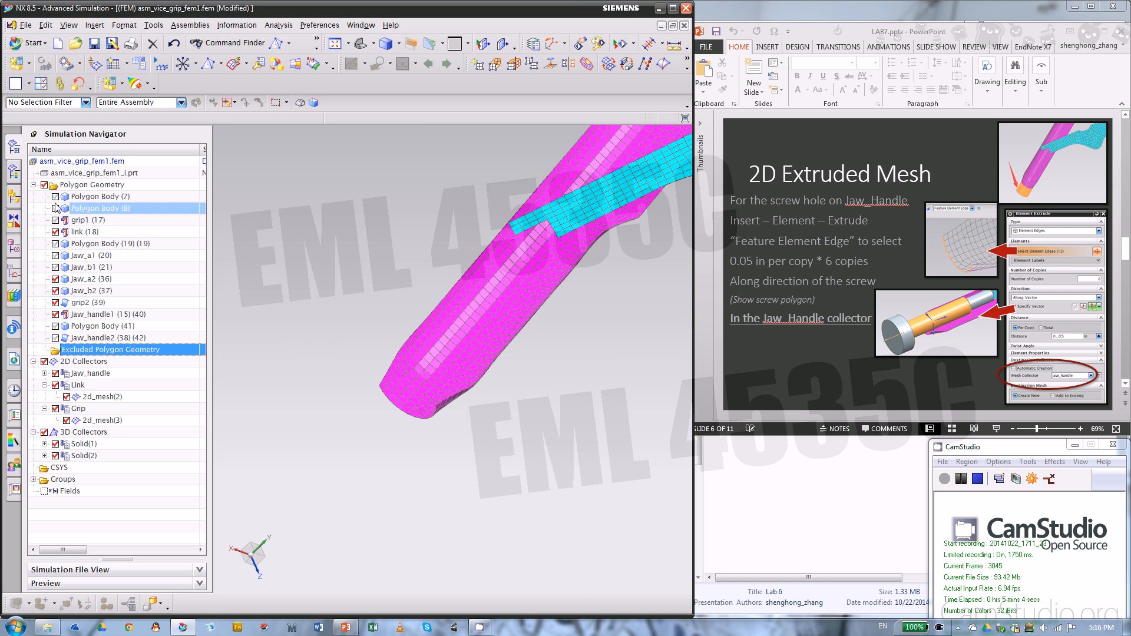
click(56, 197)
middle_drag(340, 292, 371, 315)
scroll(407, 383, up, 2)
scroll(407, 384, down, 1)
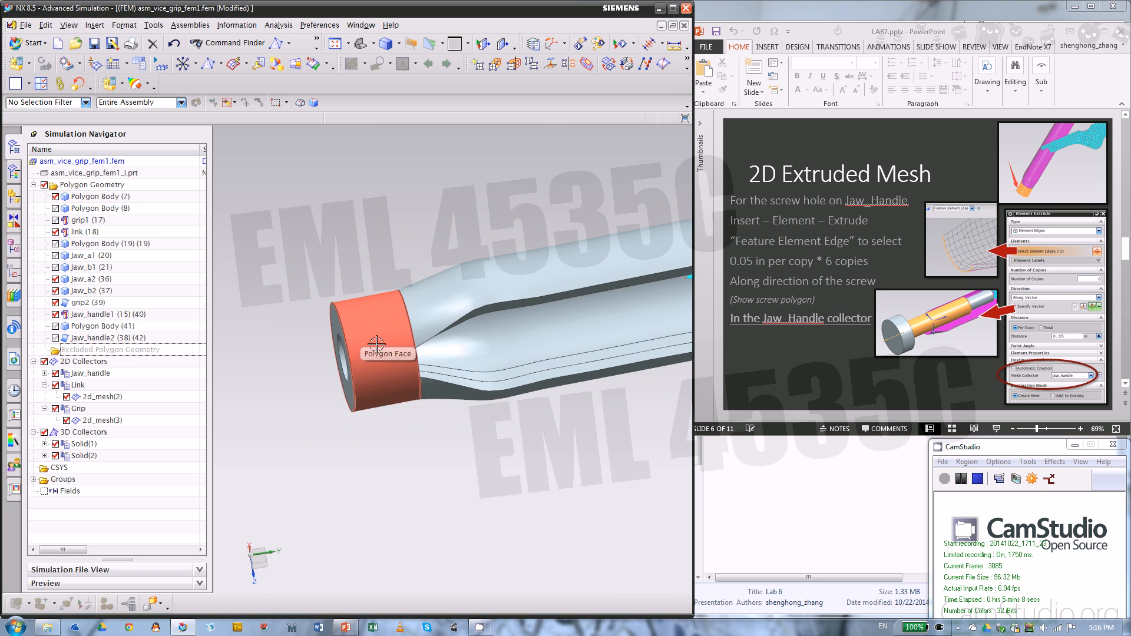
click(55, 196)
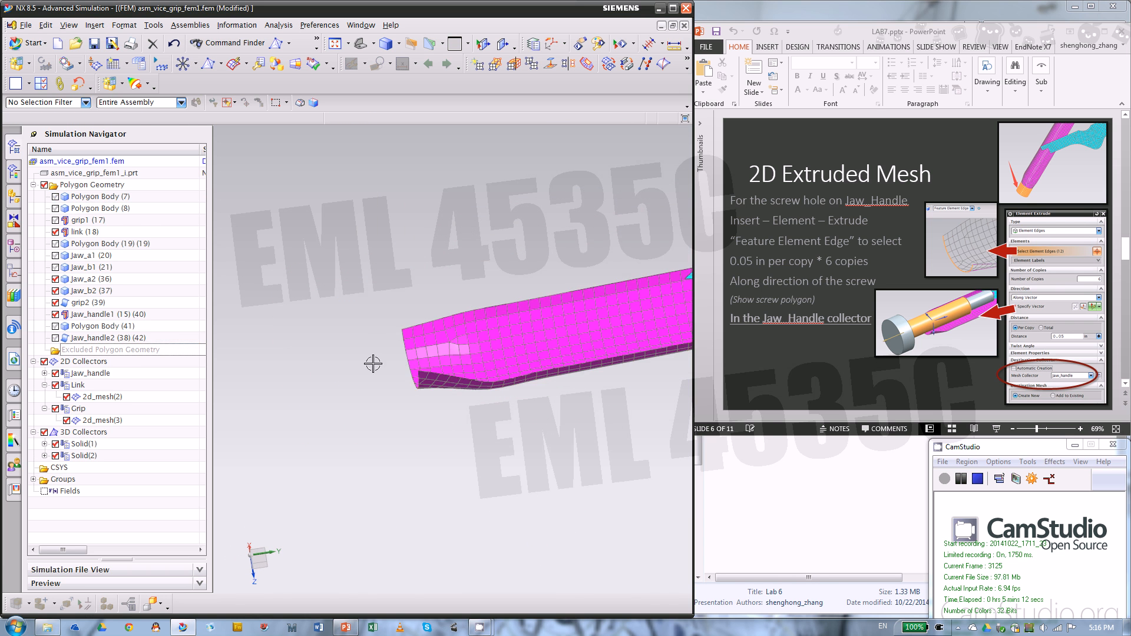
Step: Start an Element Extrude of element edges and select the jaw handle's screw-hole end edges using the Feature Element Edges method
middle_drag(372, 336, 358, 359)
scroll(315, 344, down, 2)
scroll(391, 409, up, 3)
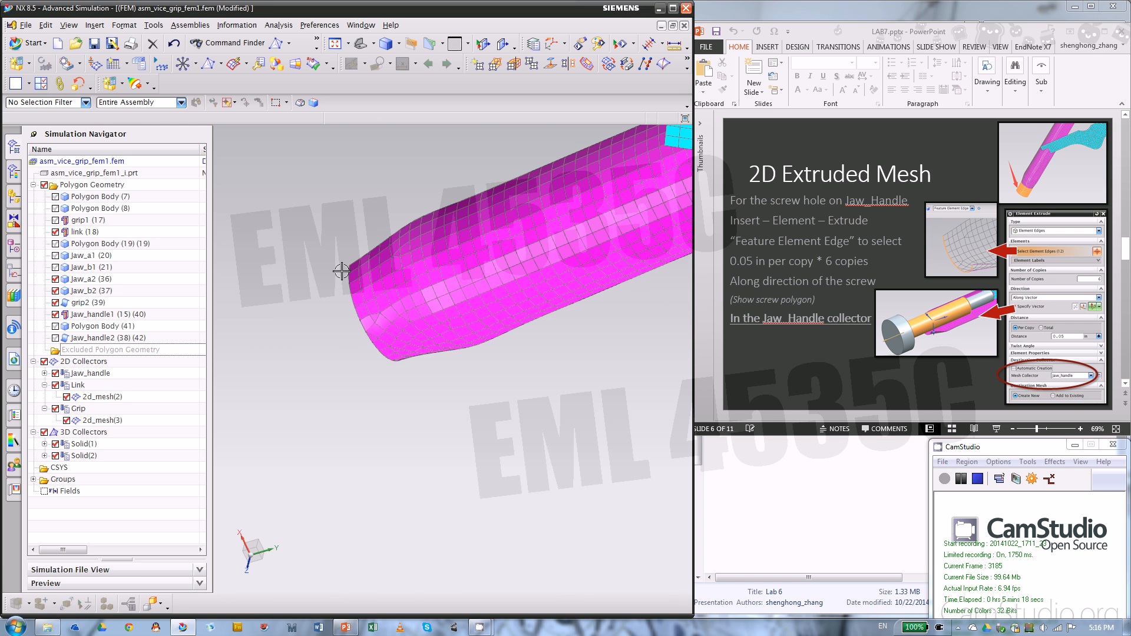
scroll(313, 387, down, 2)
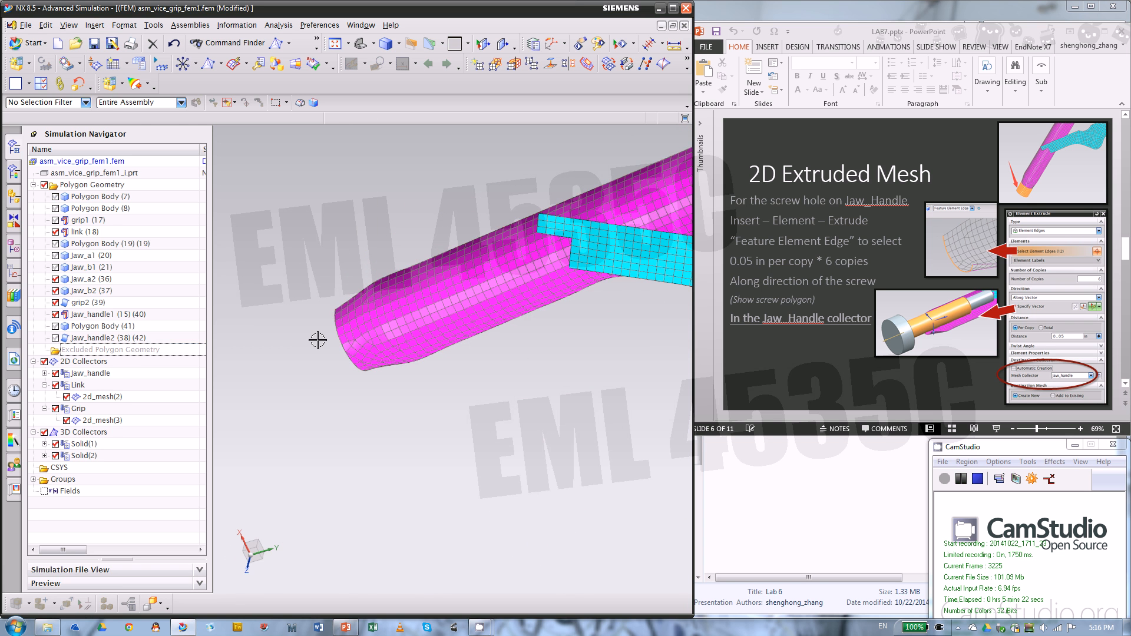
scroll(327, 350, up, 2)
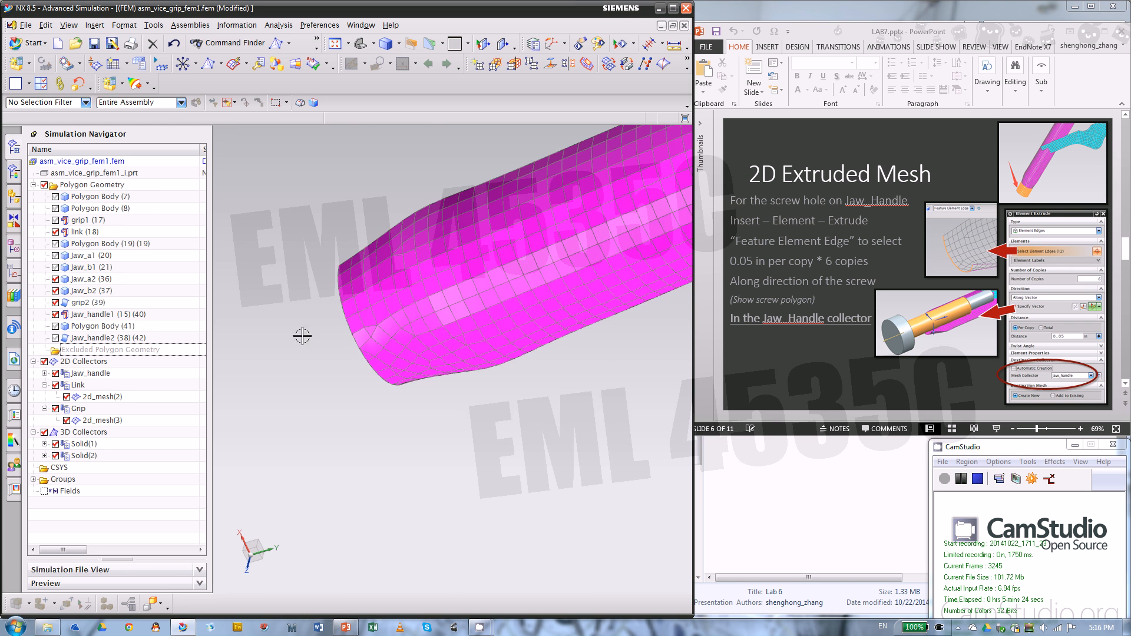
scroll(371, 293, up, 2)
scroll(493, 320, down, 2)
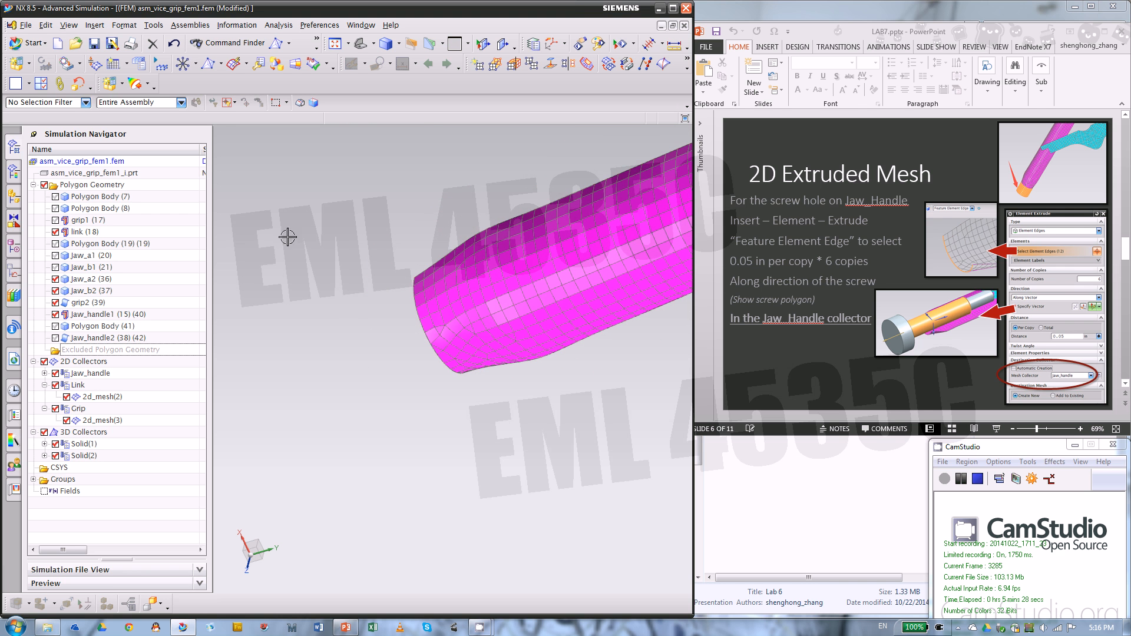
click(105, 28)
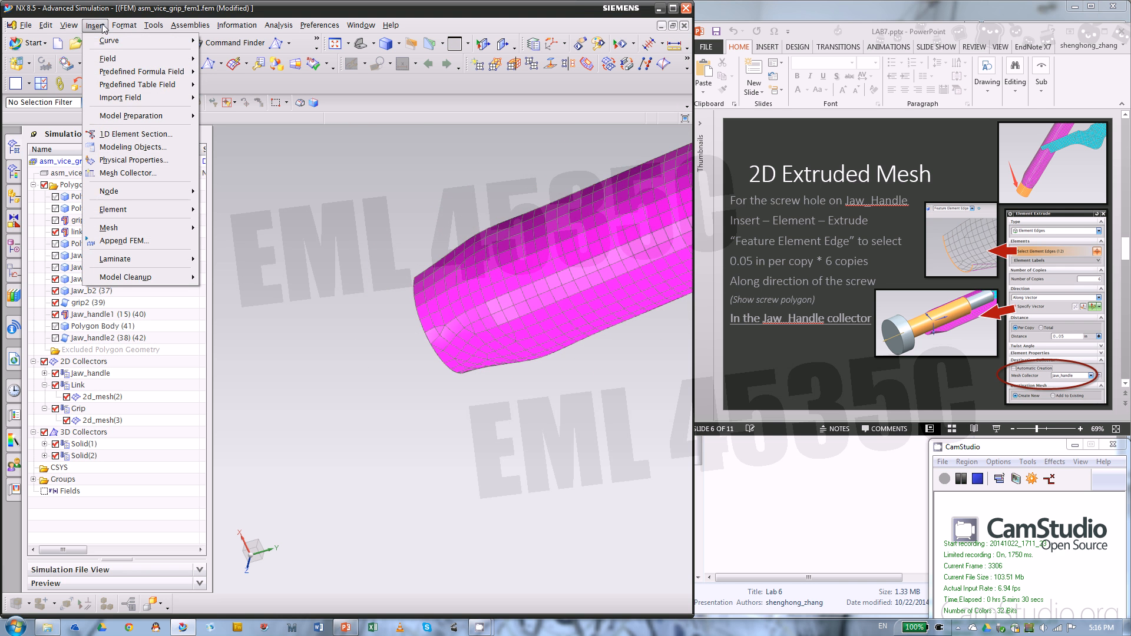
mouse_move(189, 211)
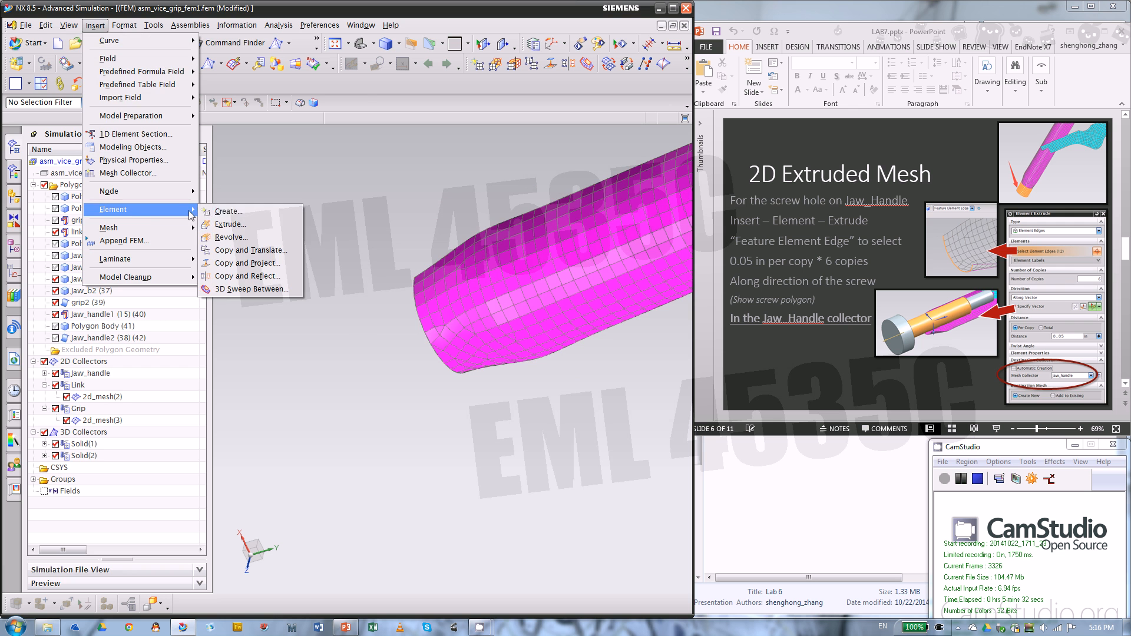
click(228, 224)
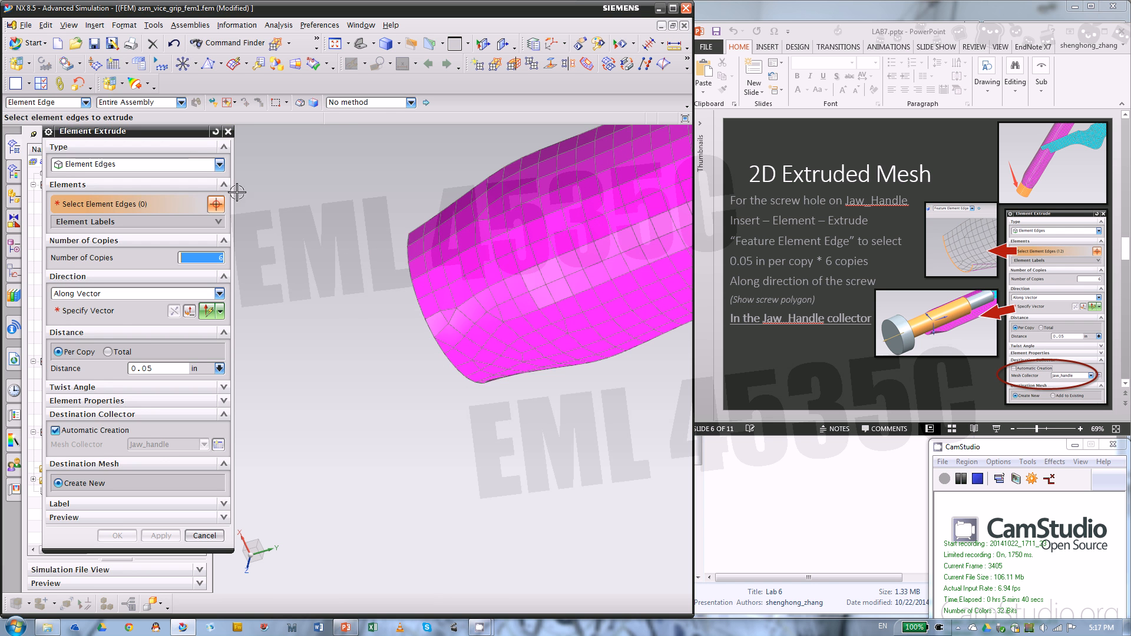
scroll(423, 250, up, 2)
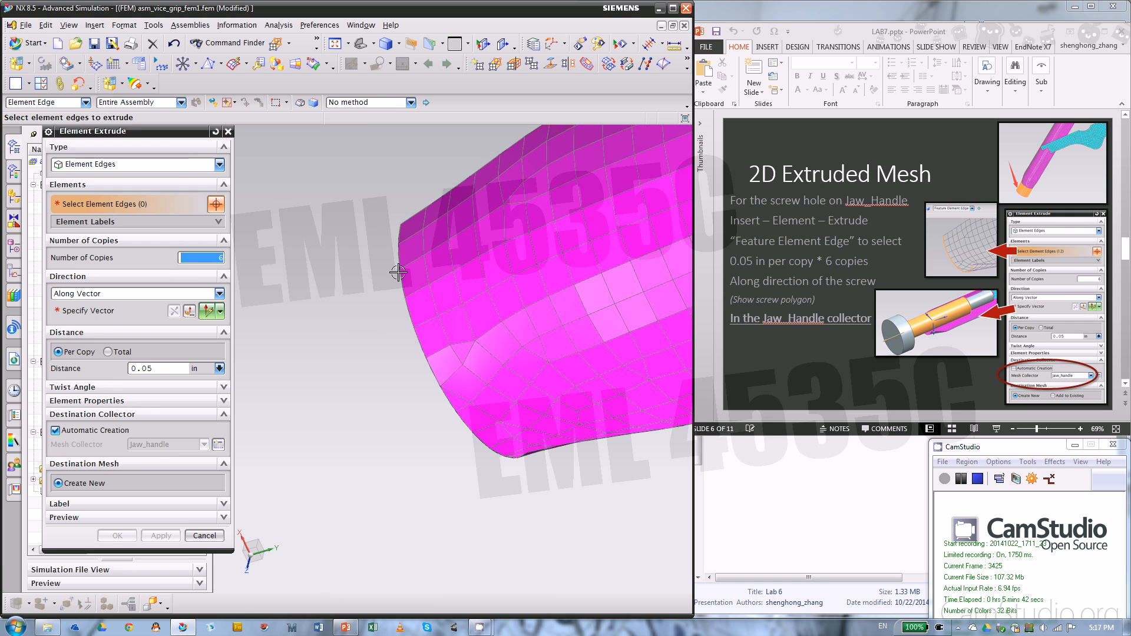
click(346, 103)
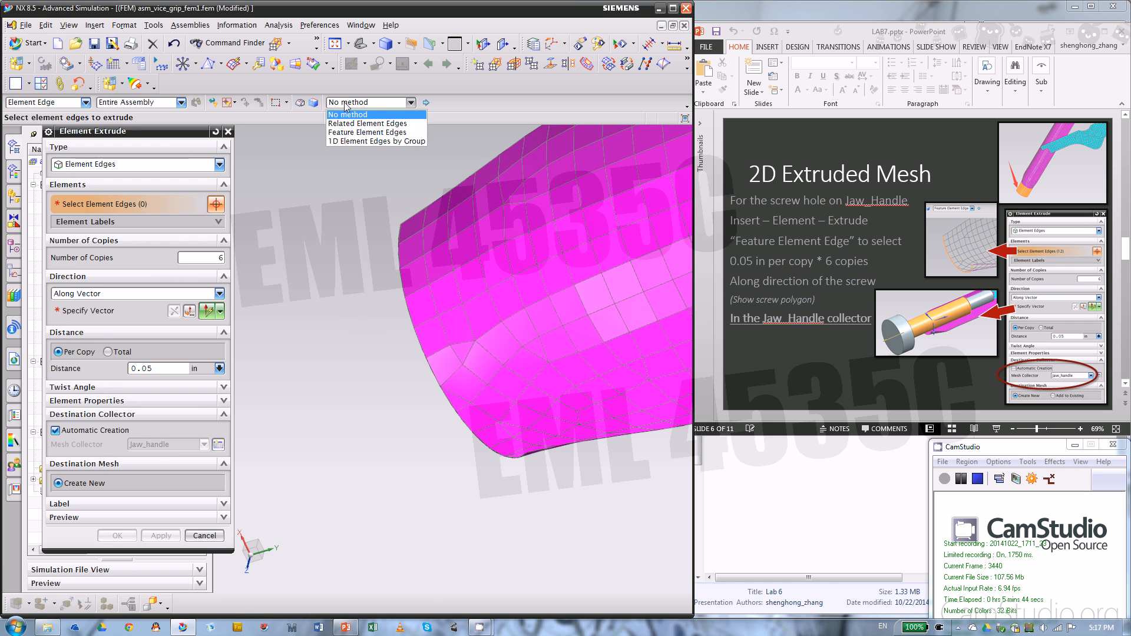
click(355, 134)
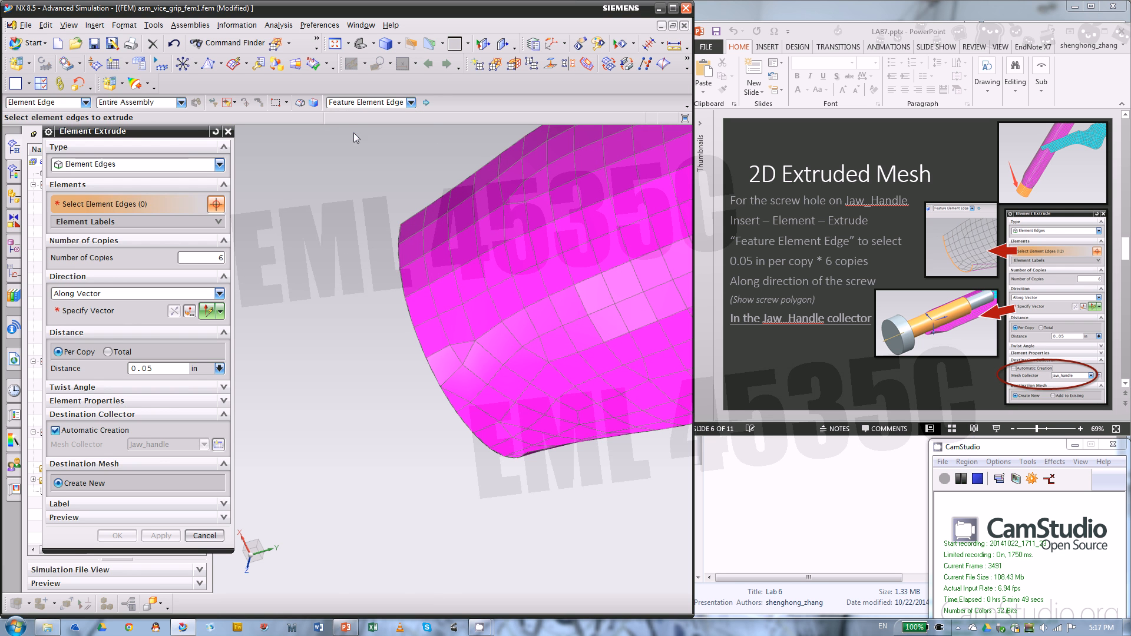
click(400, 233)
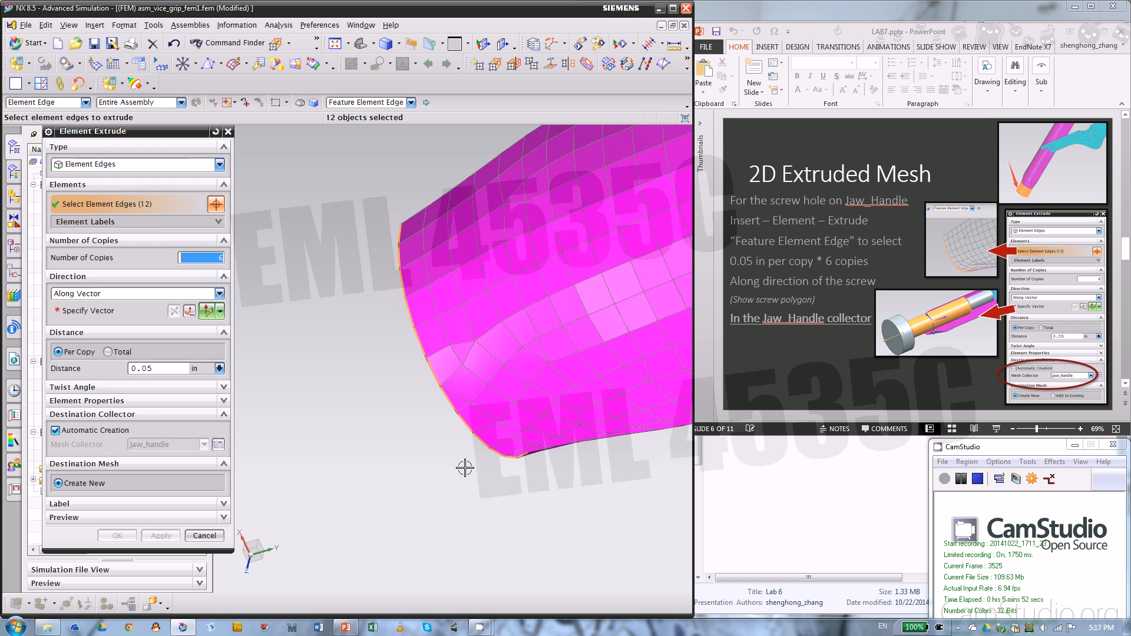
middle_drag(465, 467, 450, 439)
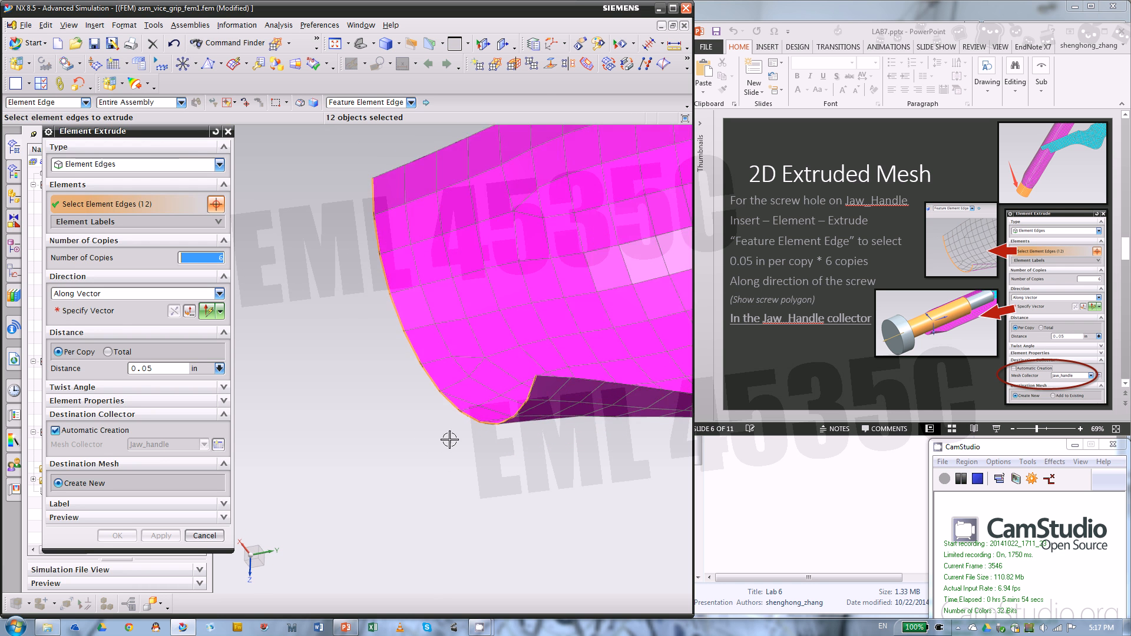
Step: Use 6 copies with a distance of 0.05 in per copy for the element extrusion
click(189, 260)
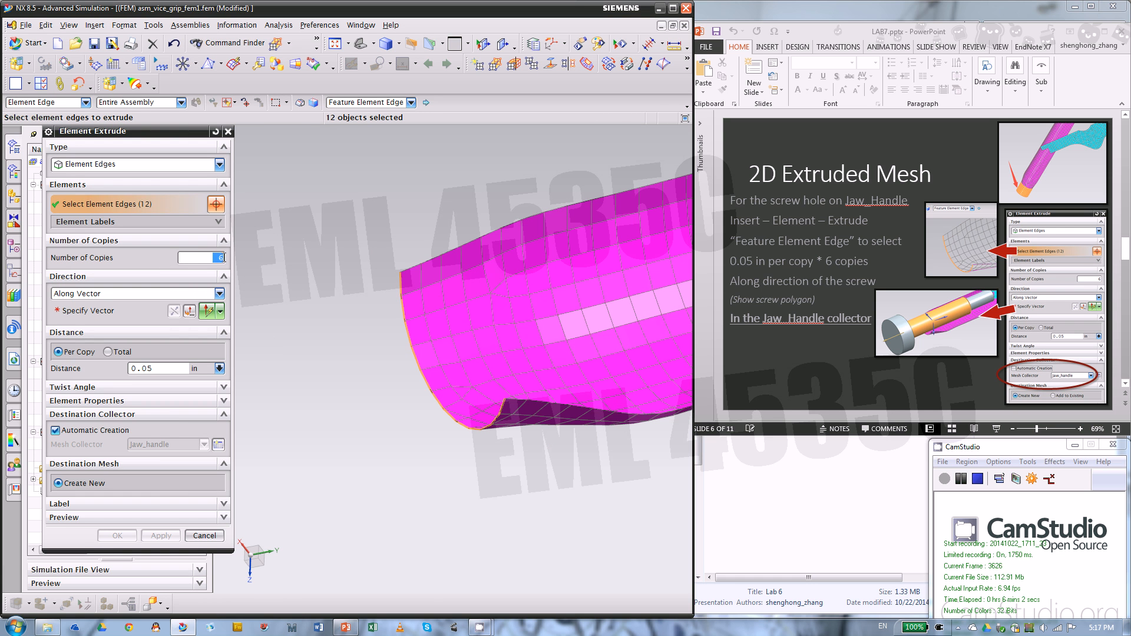
double_click(218, 258)
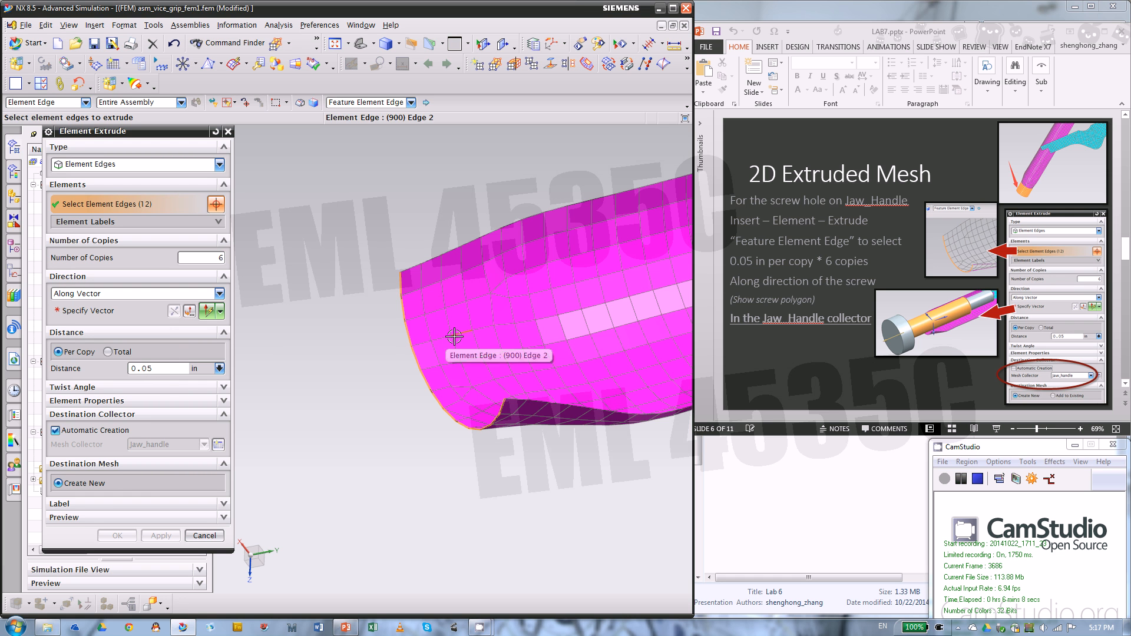
scroll(454, 331, up, 2)
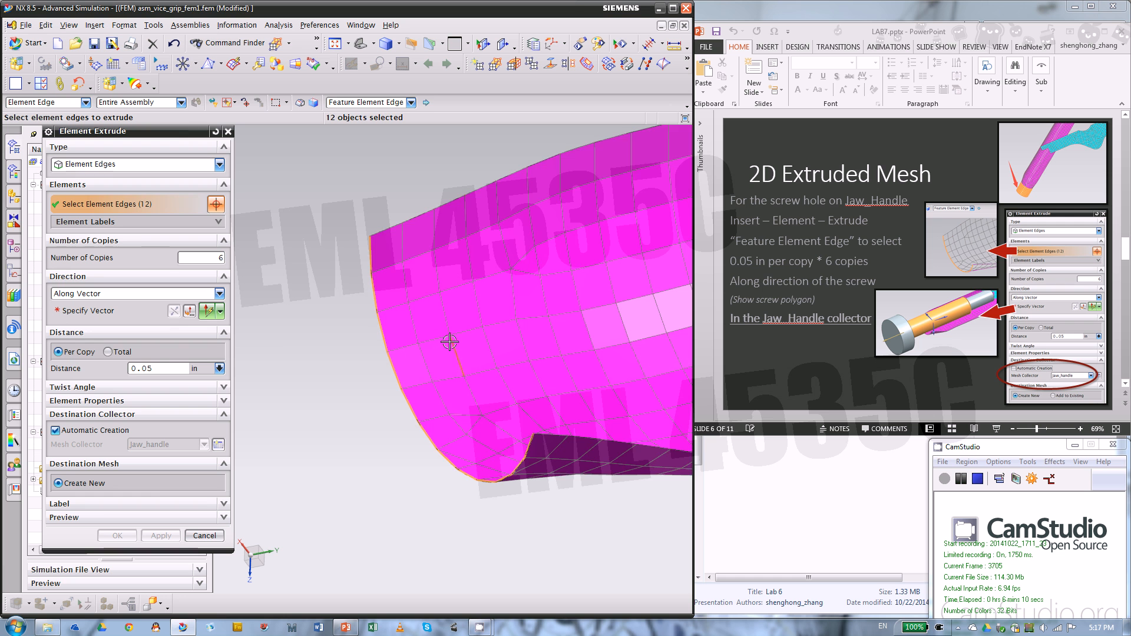
middle_drag(374, 343, 568, 359)
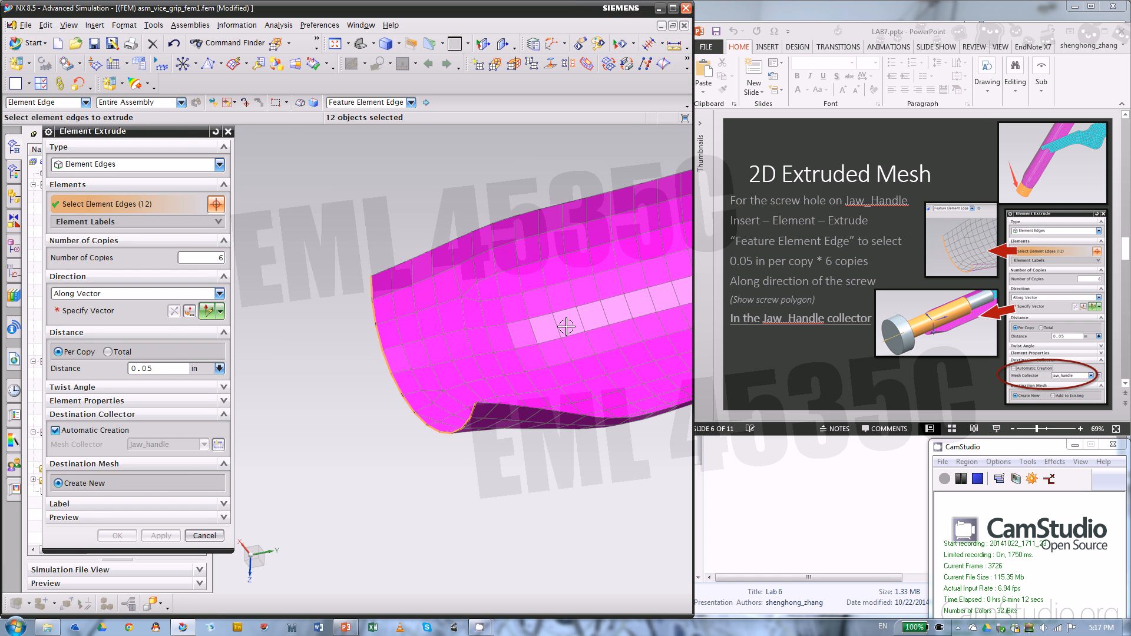
drag(174, 133, 237, 127)
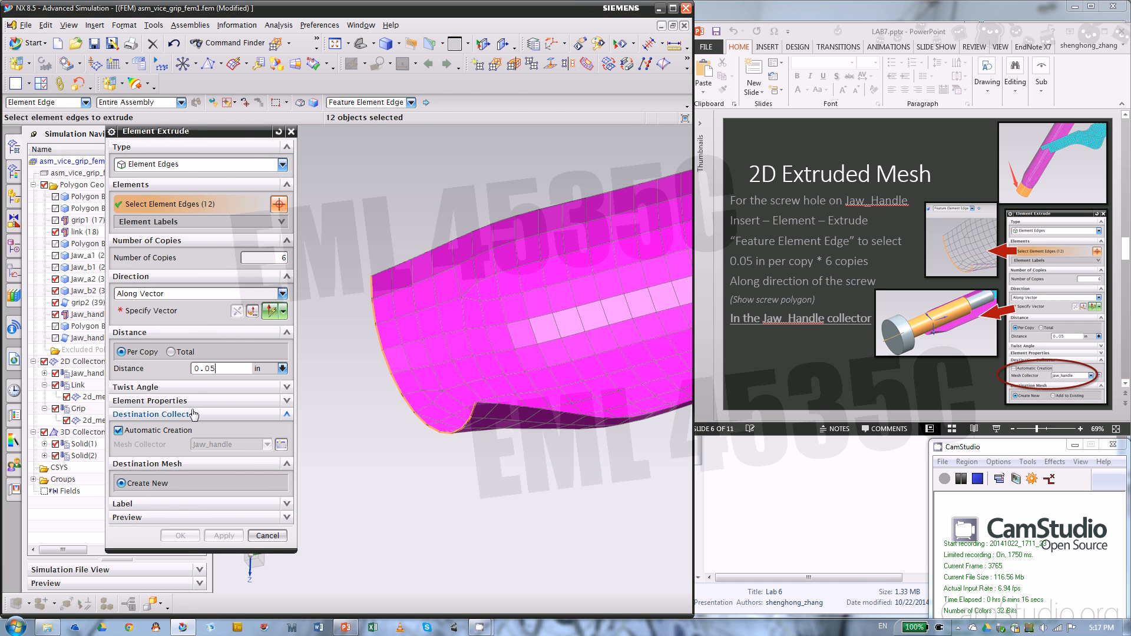
Step: Begin specifying the extrusion vector and show the screw's polygon geometry, Polygon Body (8), as the direction reference
click(197, 315)
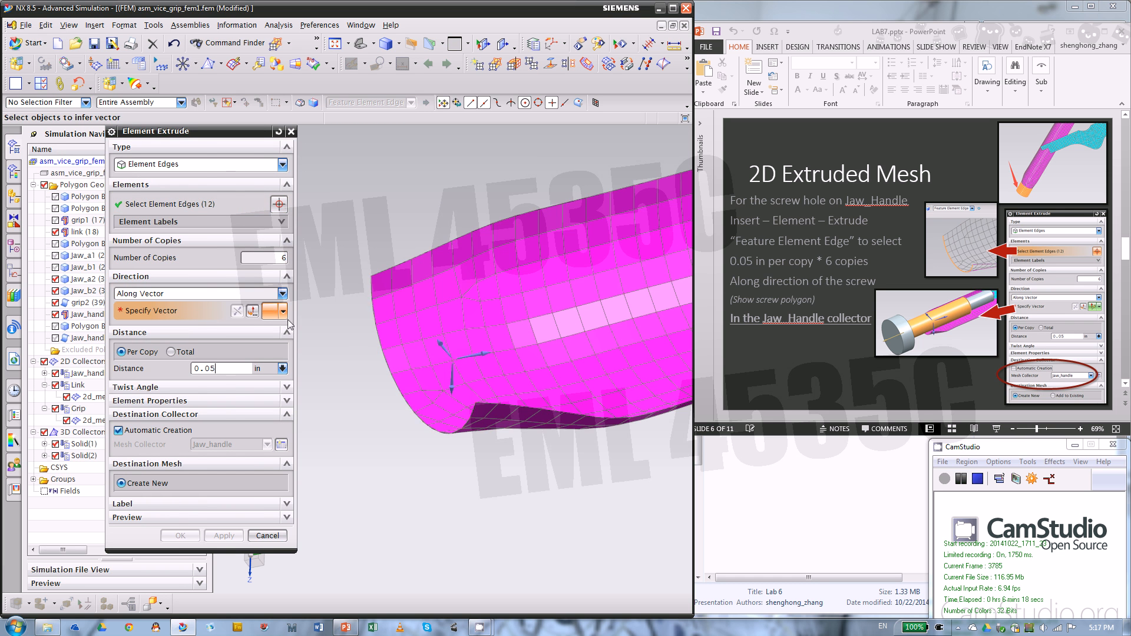
scroll(346, 268, down, 5)
middle_drag(404, 424, 423, 459)
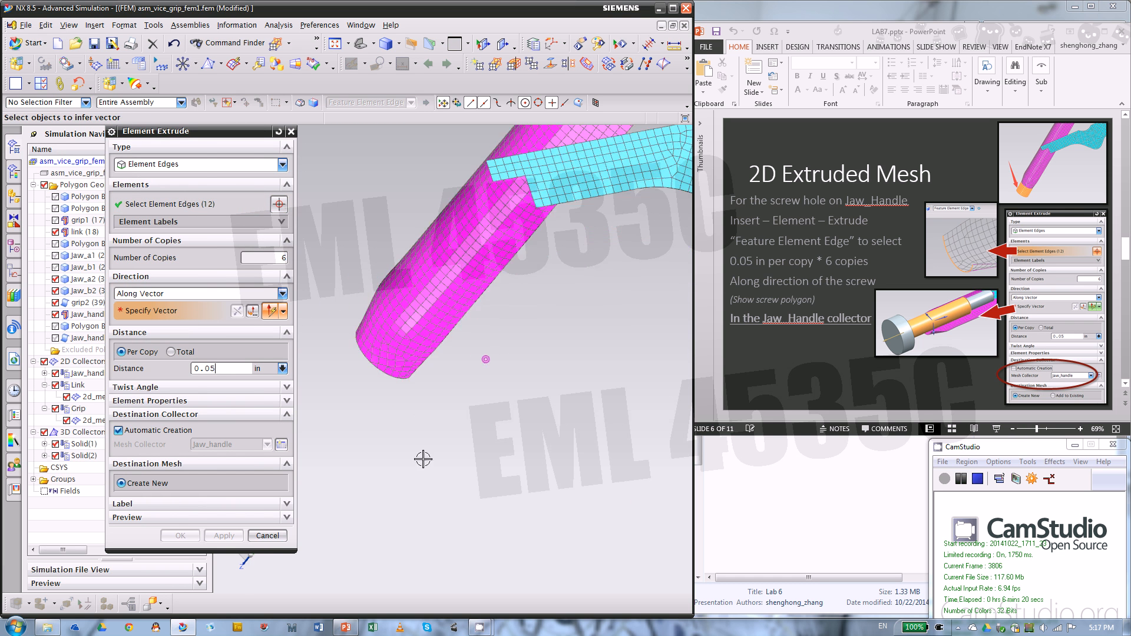
scroll(376, 456, down, 5)
key(F8)
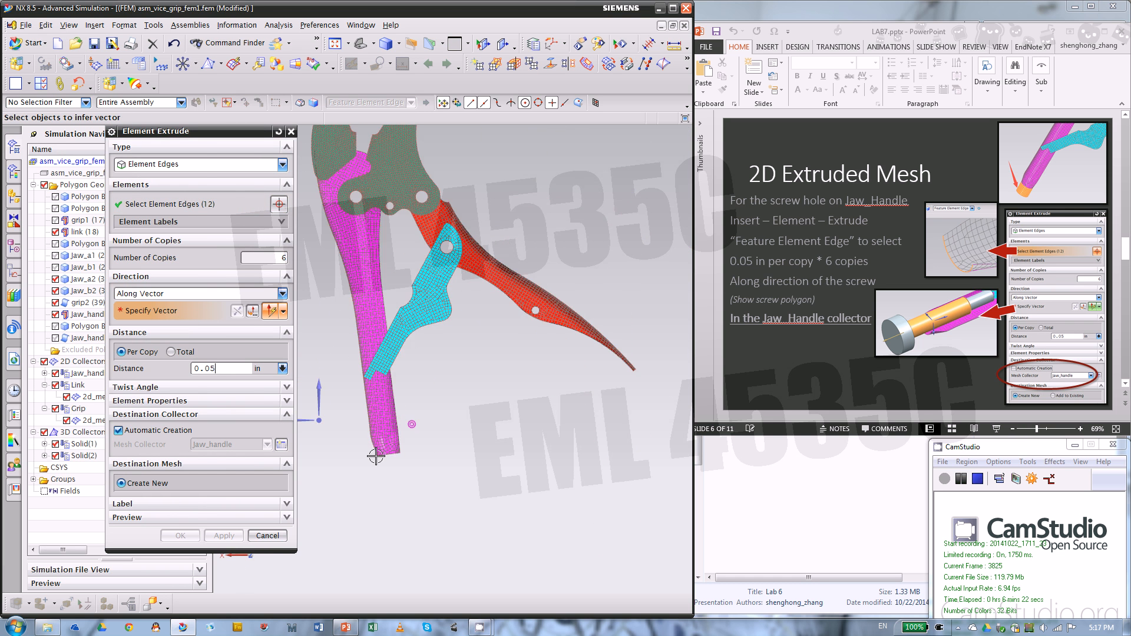
scroll(386, 465, up, 3)
scroll(436, 459, down, 3)
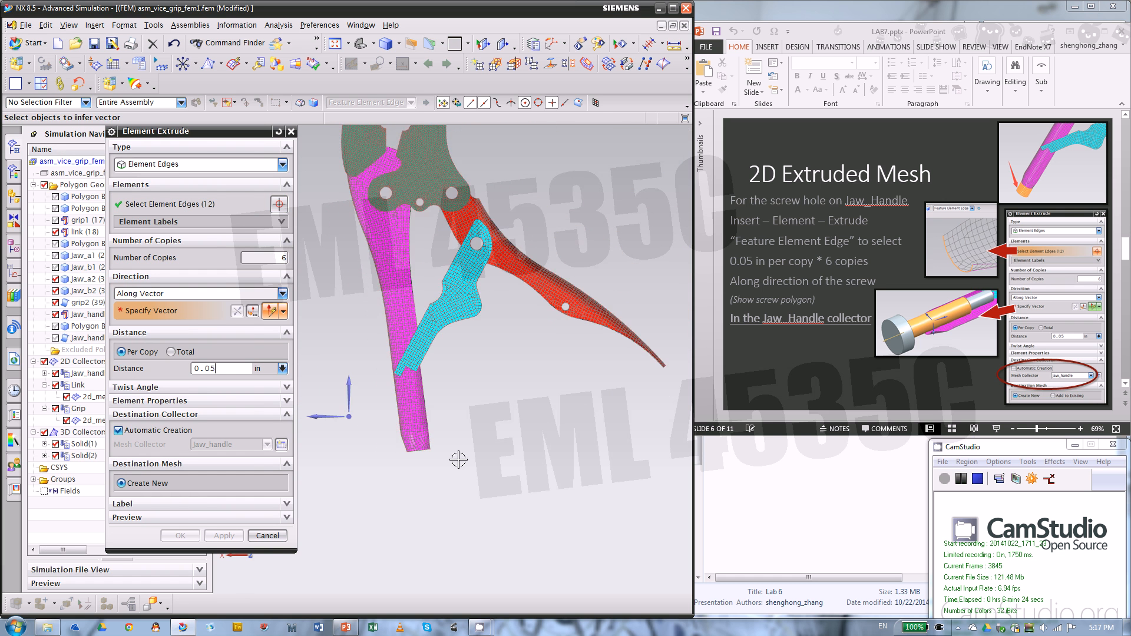
middle_drag(467, 474, 497, 409)
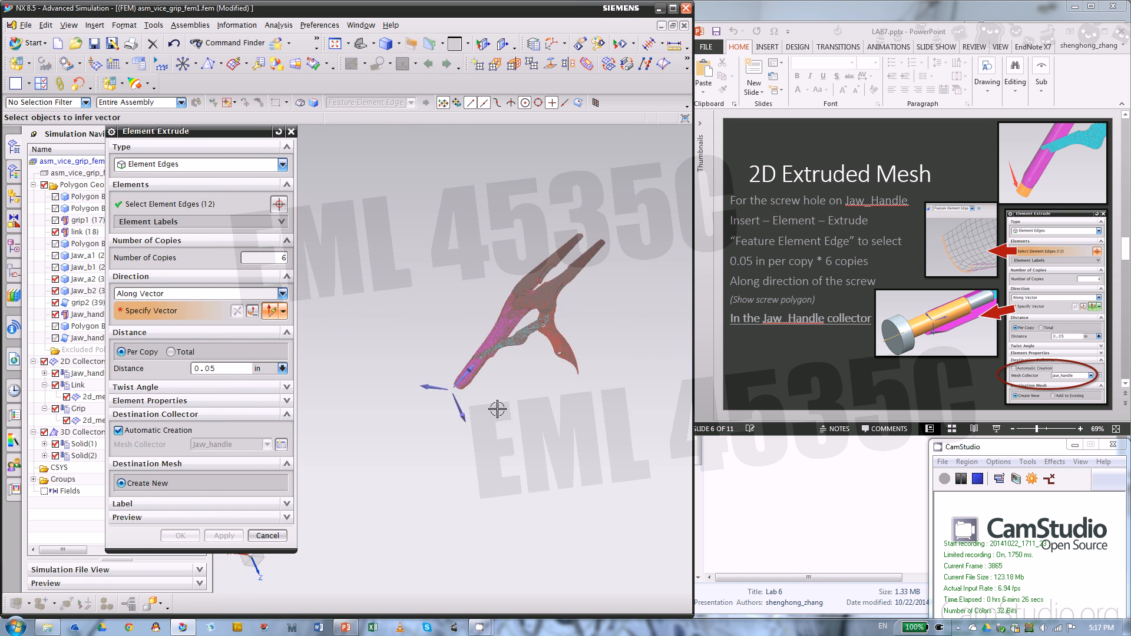
scroll(467, 411, up, 5)
drag(238, 131, 316, 131)
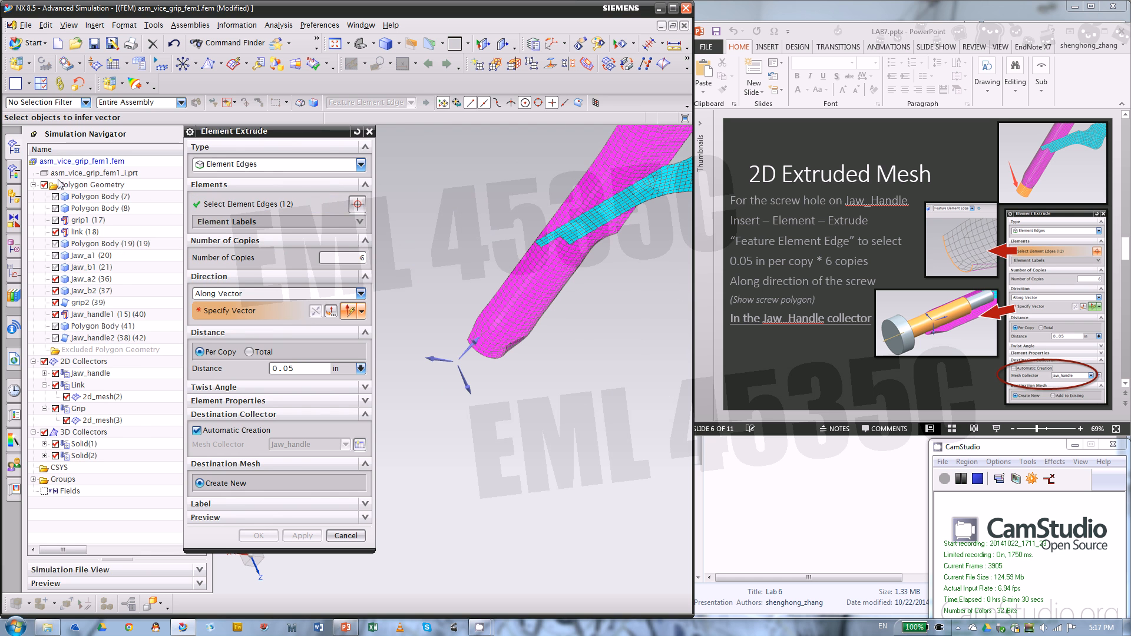
click(56, 209)
click(55, 209)
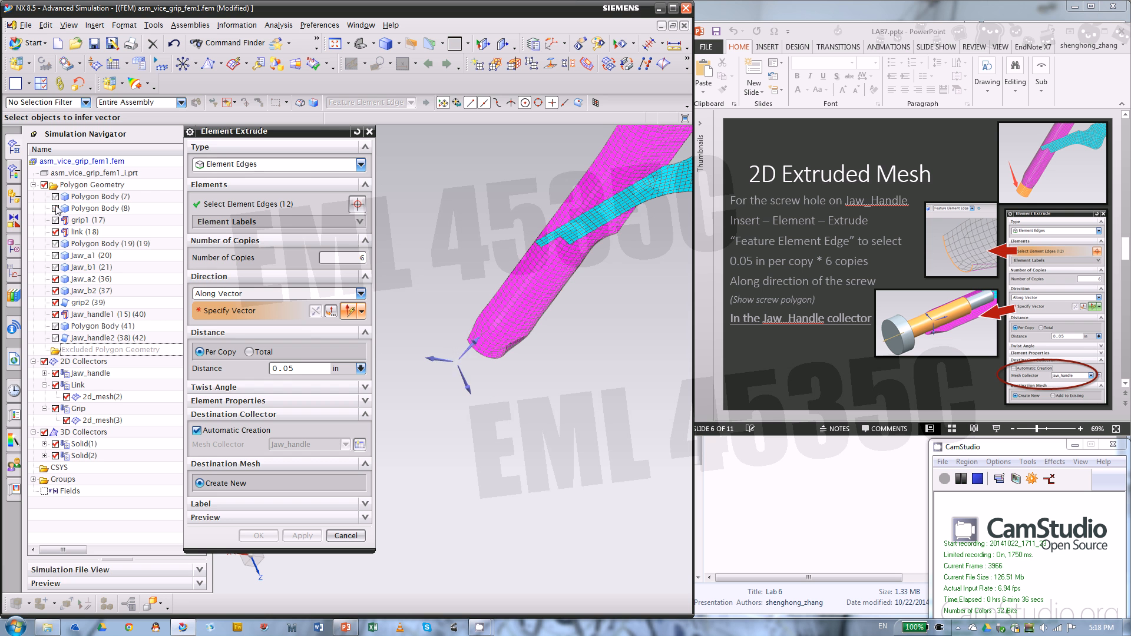
click(55, 196)
click(55, 197)
click(56, 208)
Step: Define the extrusion direction along the screw's axis by picking the cylindrical face of its shank
middle_drag(454, 226, 436, 304)
scroll(439, 325, up, 4)
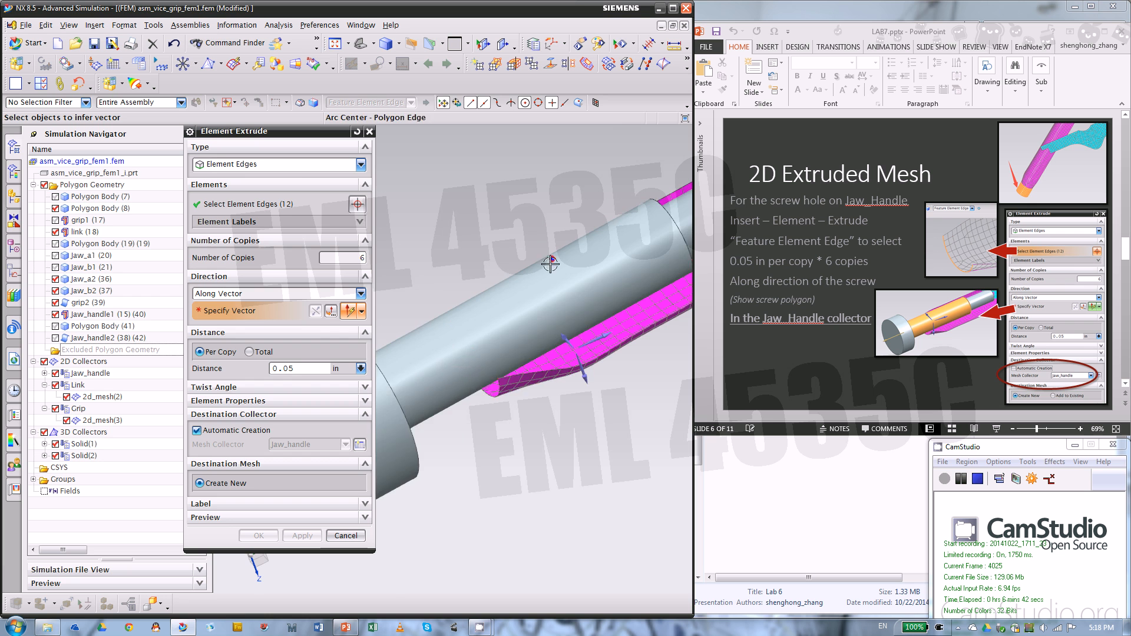
scroll(548, 262, down, 2)
click(231, 311)
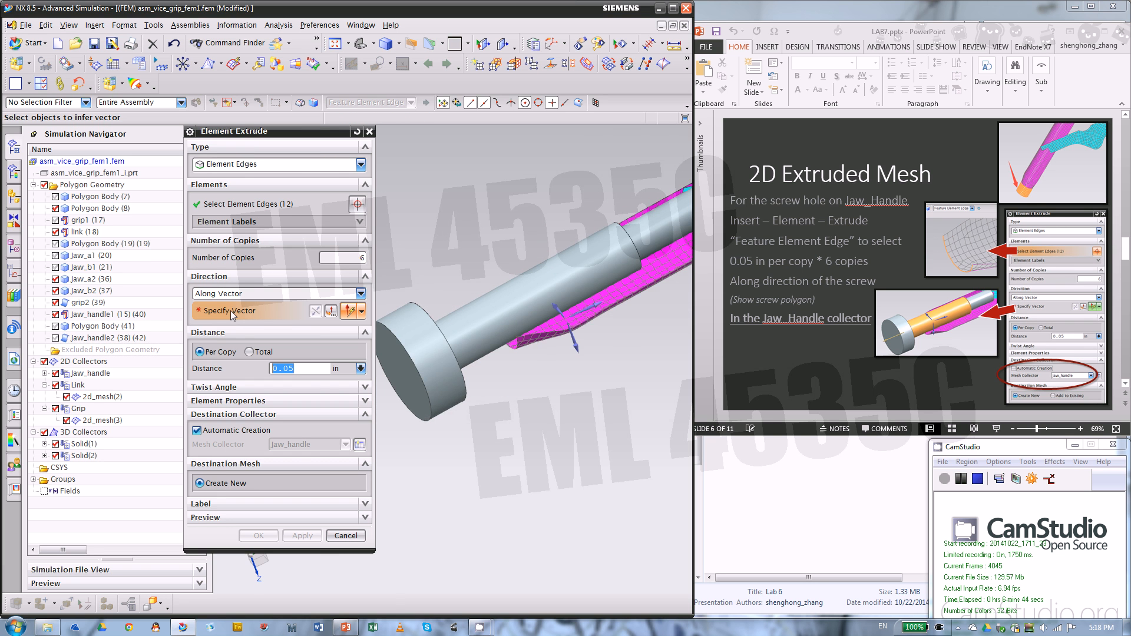
scroll(406, 328, up, 1)
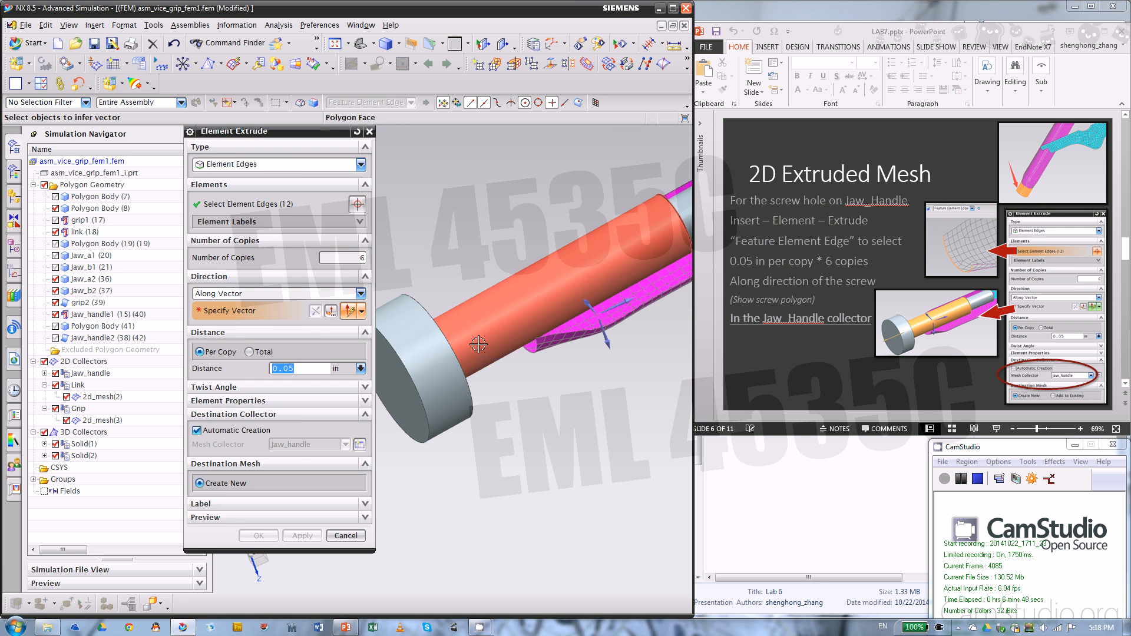
click(479, 344)
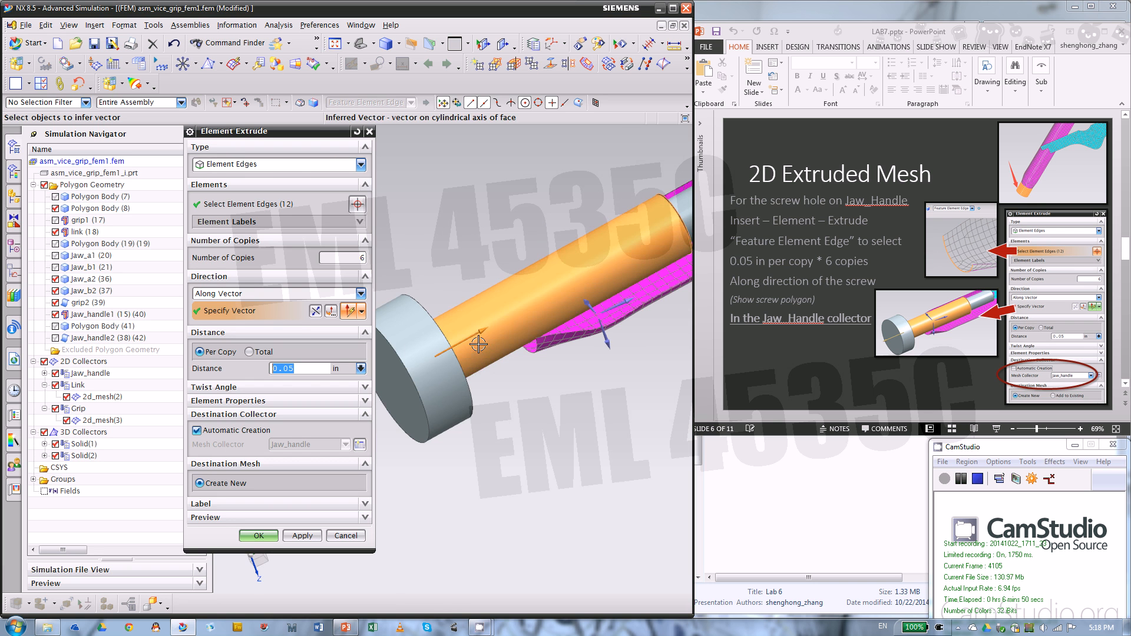
Step: Reverse the extrusion vector to point toward the screw head, outward from the jaw handle, and apply the element extrusion
scroll(548, 323, down, 1)
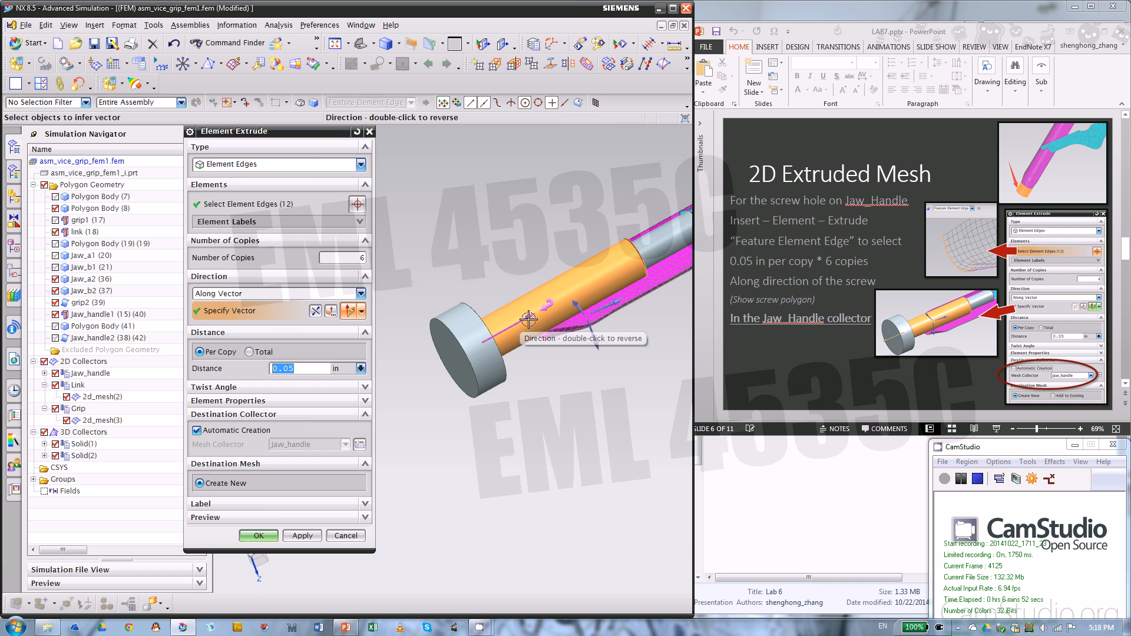
click(316, 314)
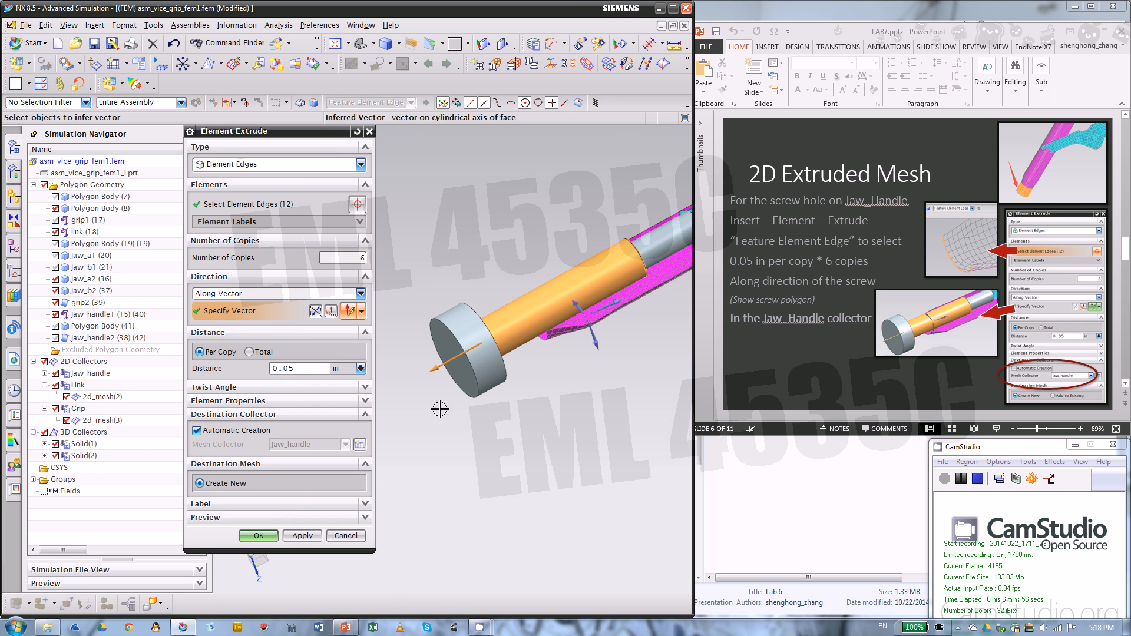
click(302, 536)
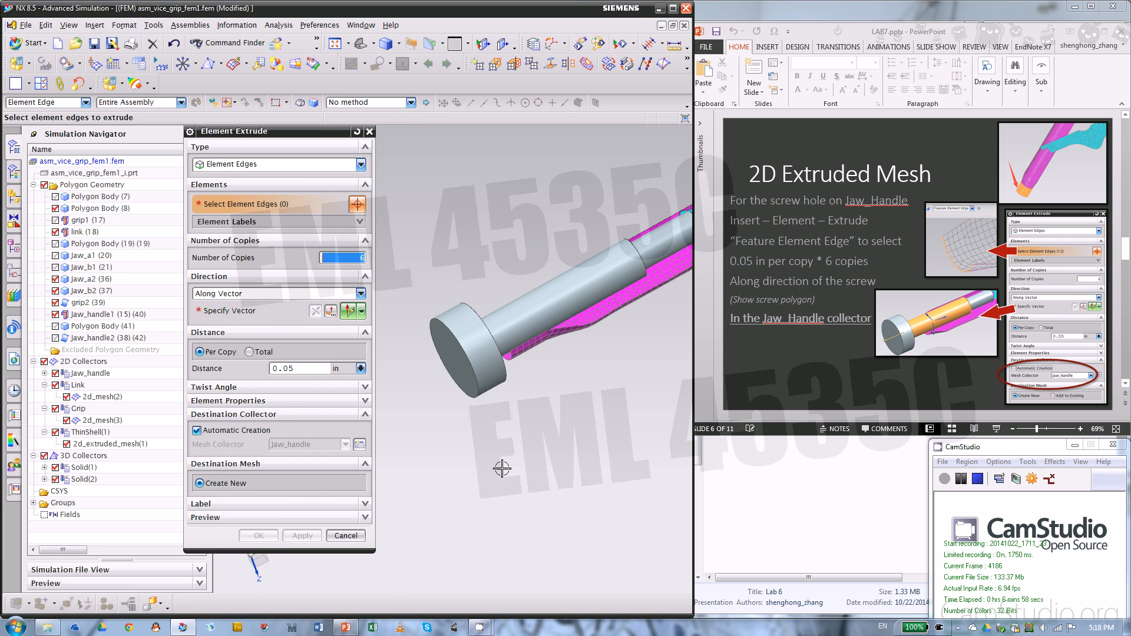
Step: Hide the screw's polygon geometry, Polygon Body (8), and close the Element Extrude dialog
click(55, 209)
scroll(560, 295, up, 3)
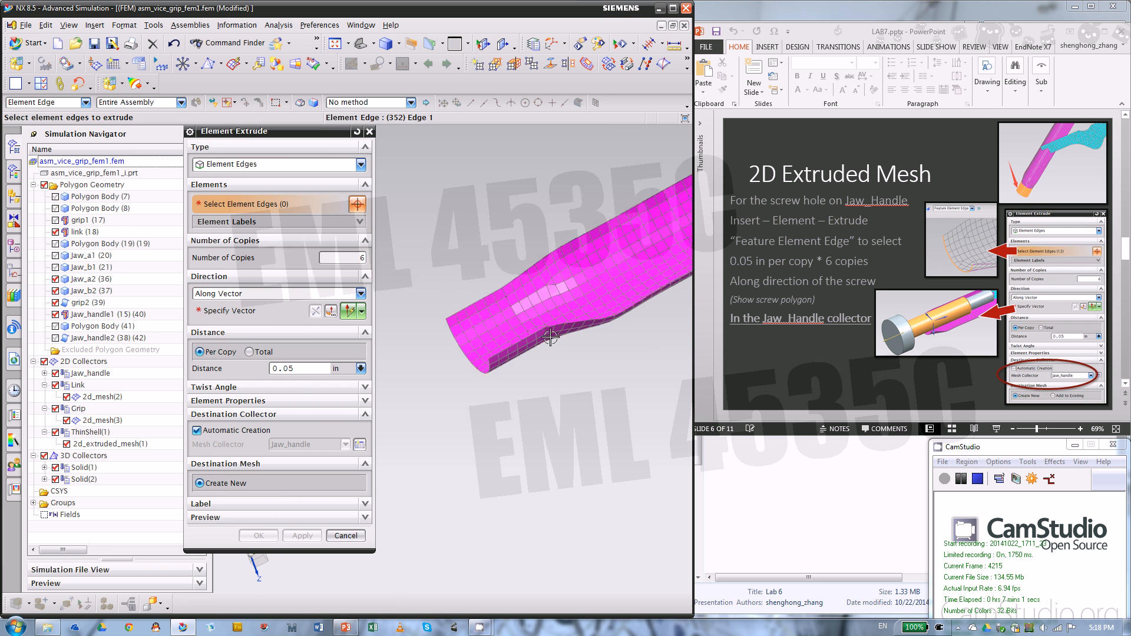
click(370, 131)
click(55, 209)
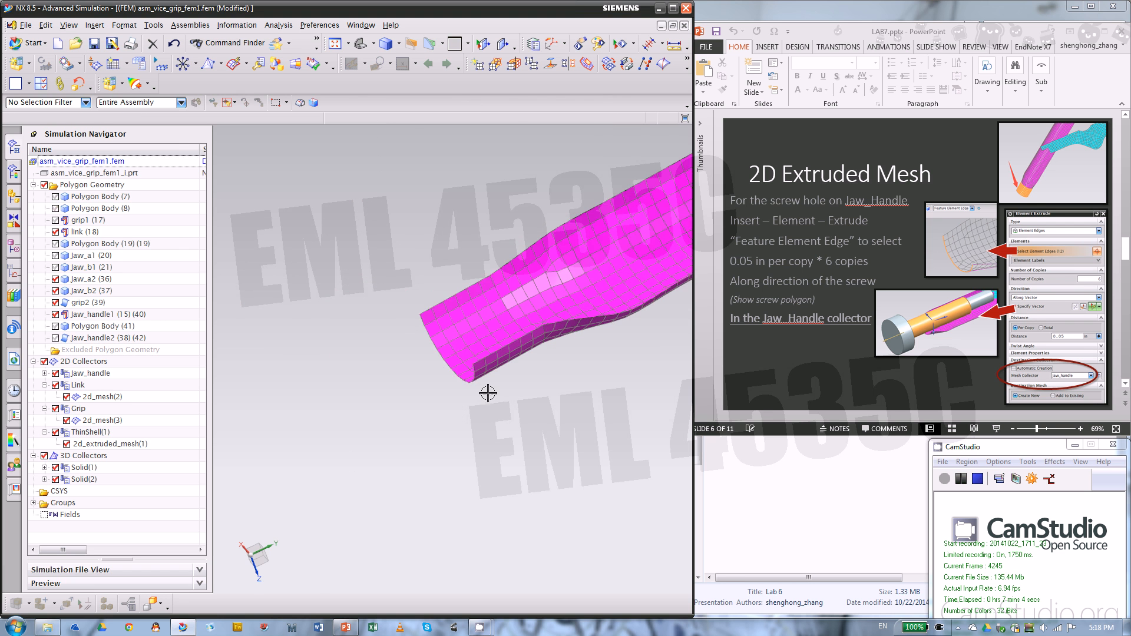
Step: Examine the extruded mesh around the jaw handle's screw hole and how it joins the rest of the handle mesh
scroll(460, 318, up, 3)
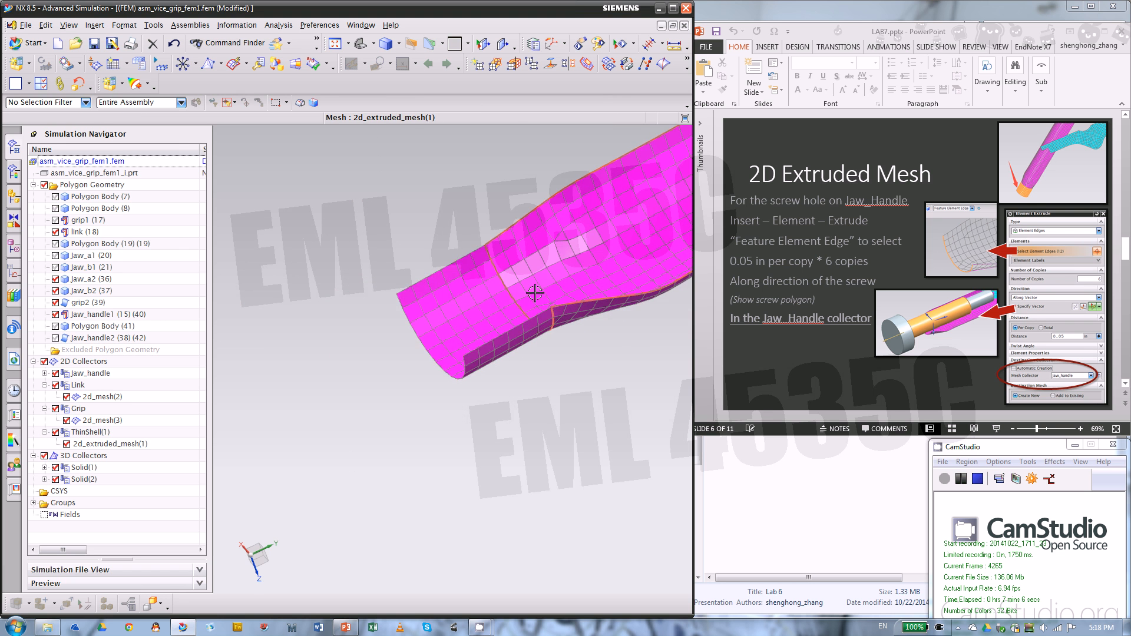
scroll(518, 309, up, 2)
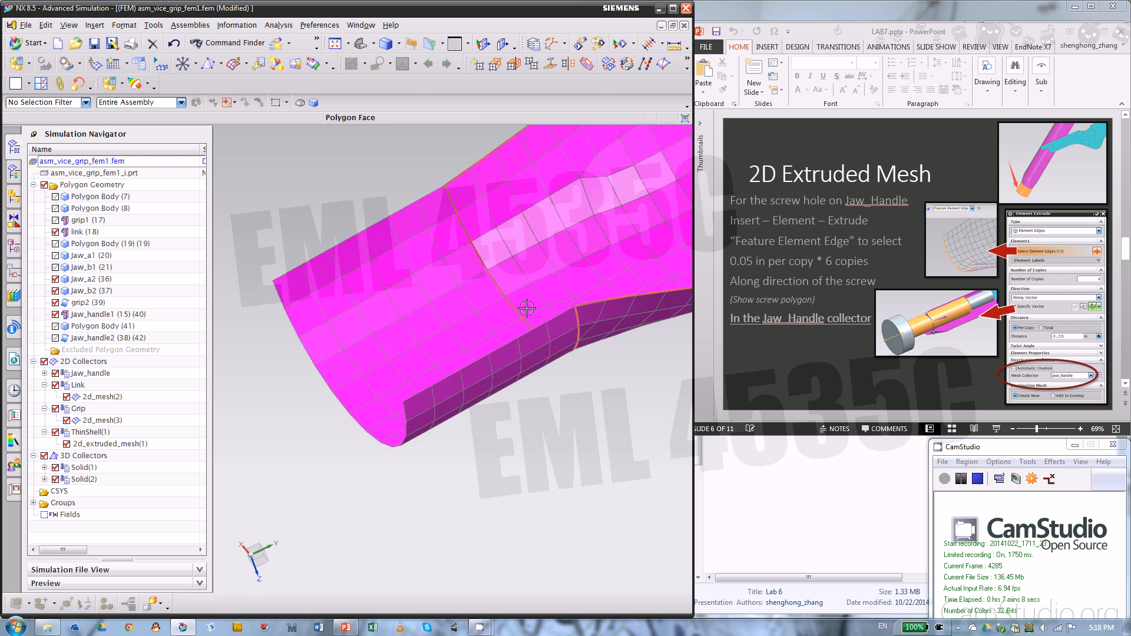
scroll(454, 313, down, 2)
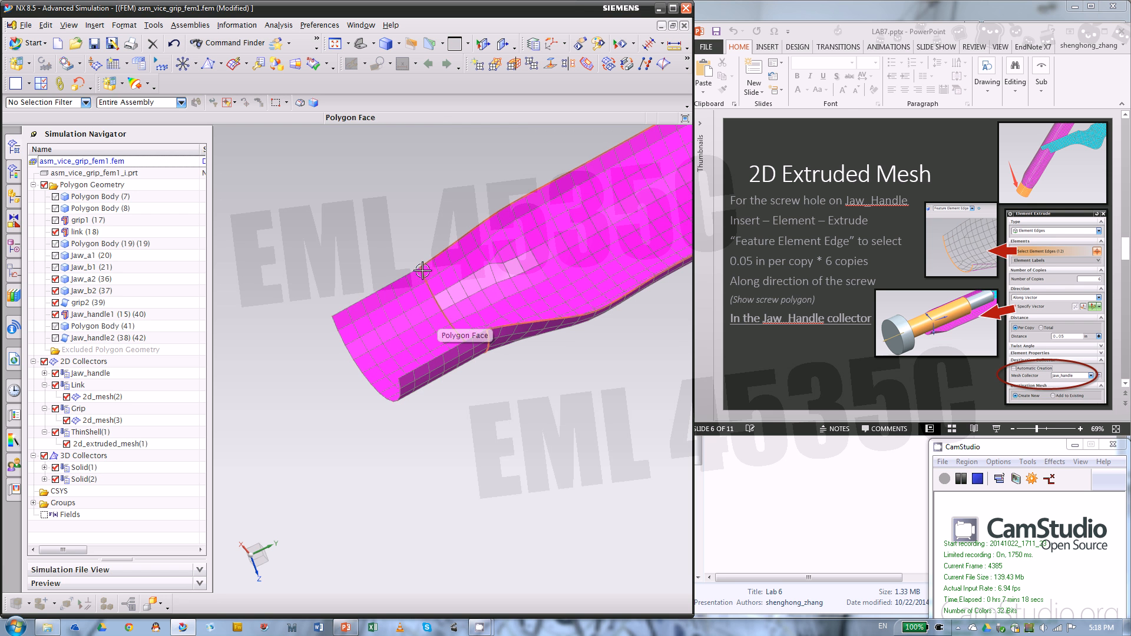
scroll(434, 293, up, 3)
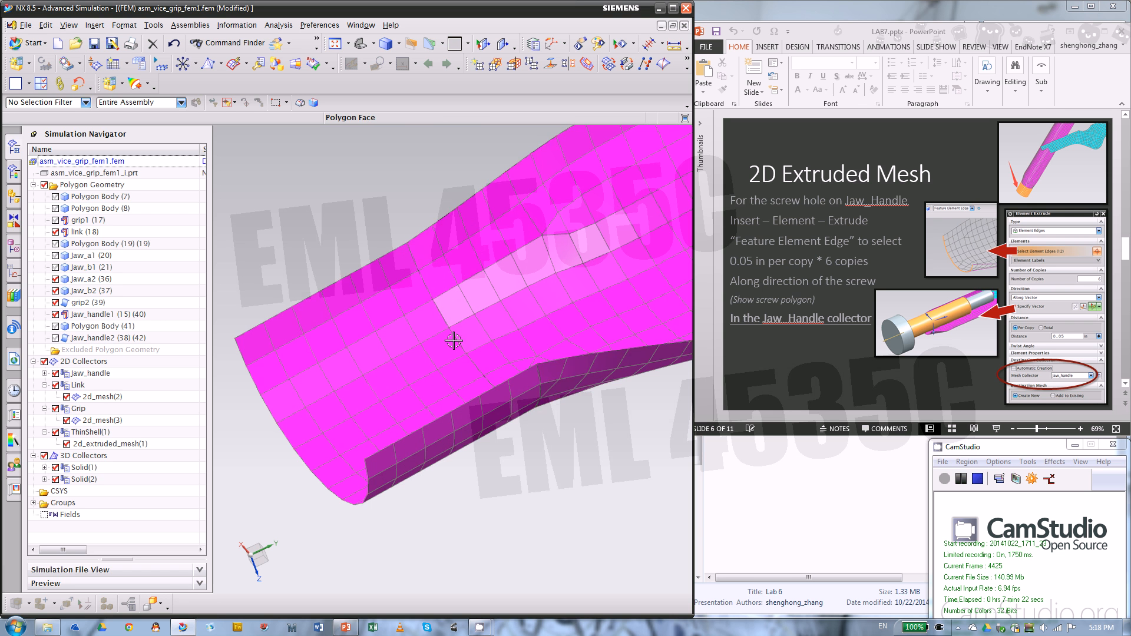
scroll(439, 315, down, 3)
scroll(321, 415, down, 4)
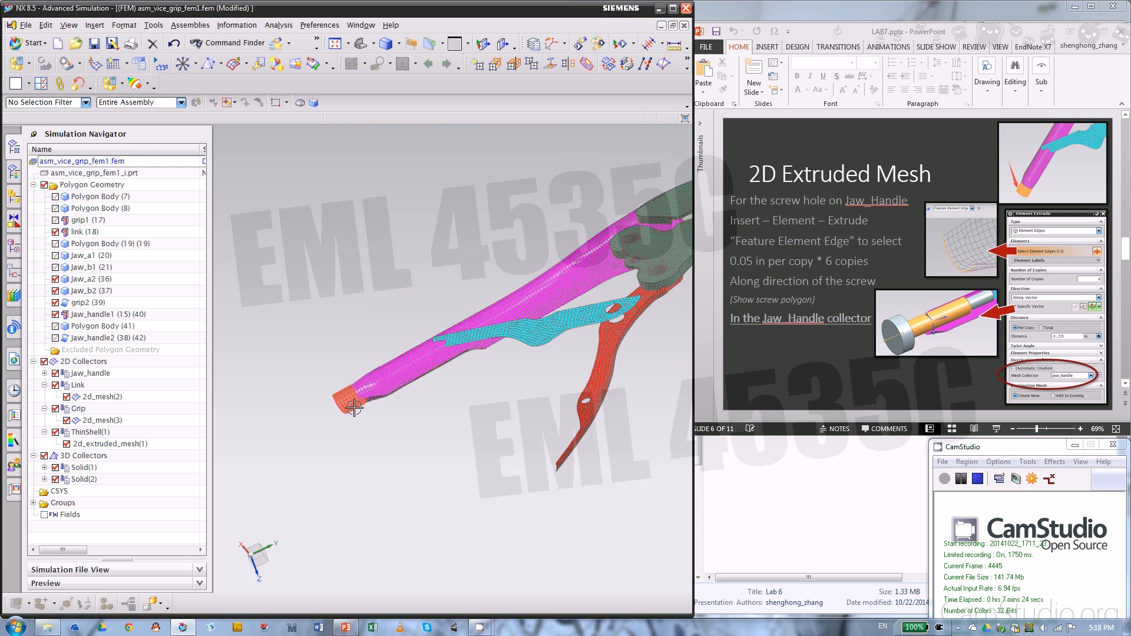
scroll(312, 406, up, 5)
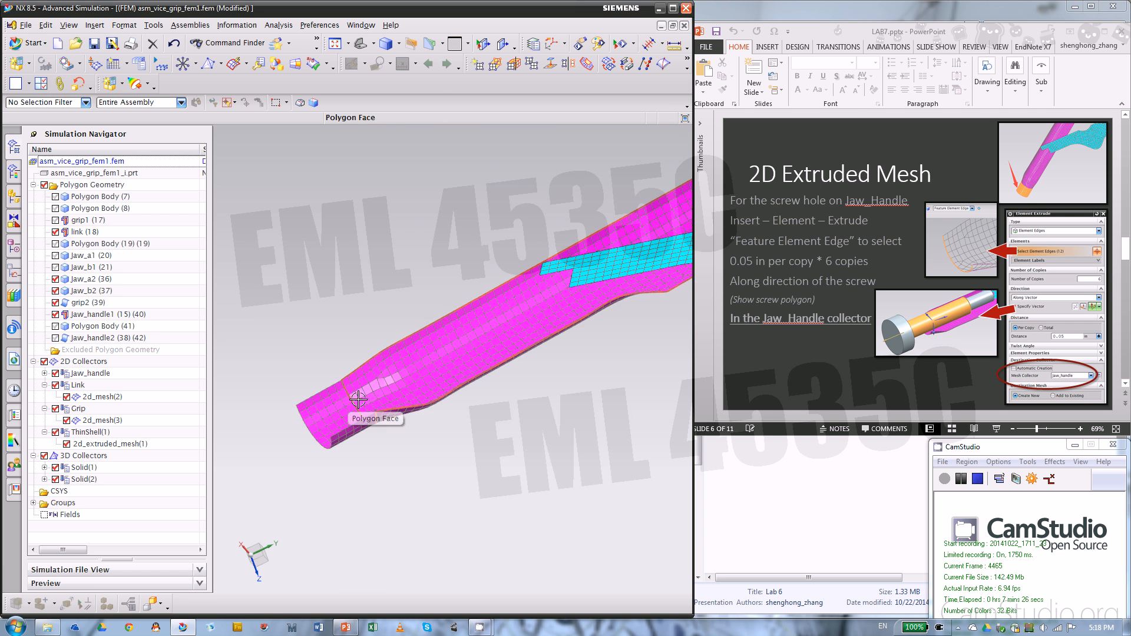
scroll(362, 412, up, 4)
scroll(436, 388, down, 5)
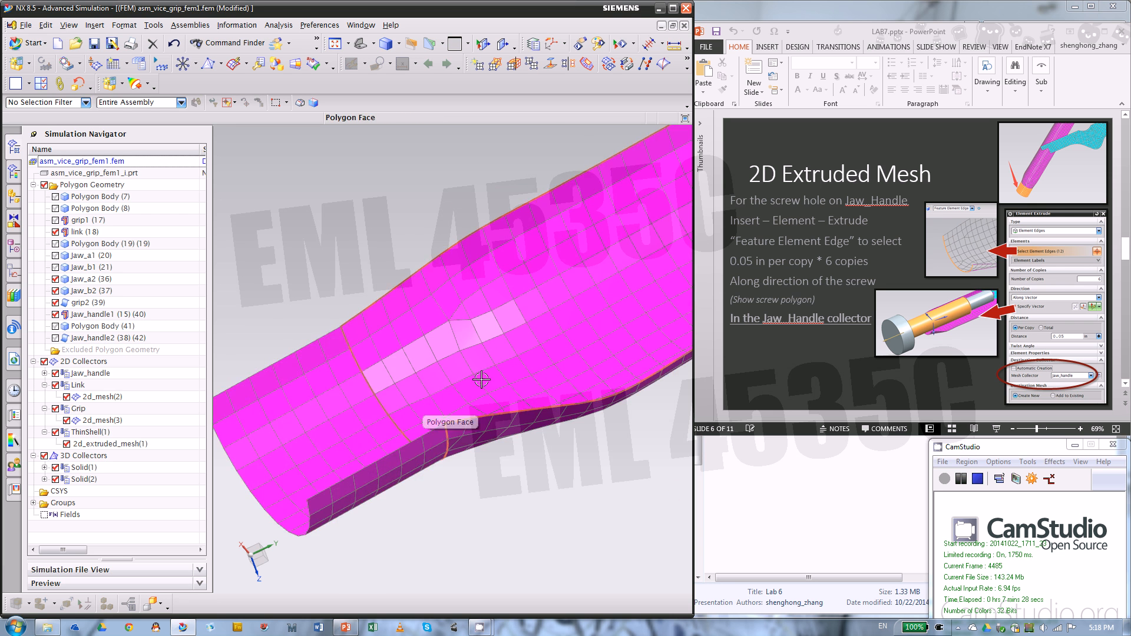
scroll(433, 398, up, 2)
scroll(432, 398, down, 6)
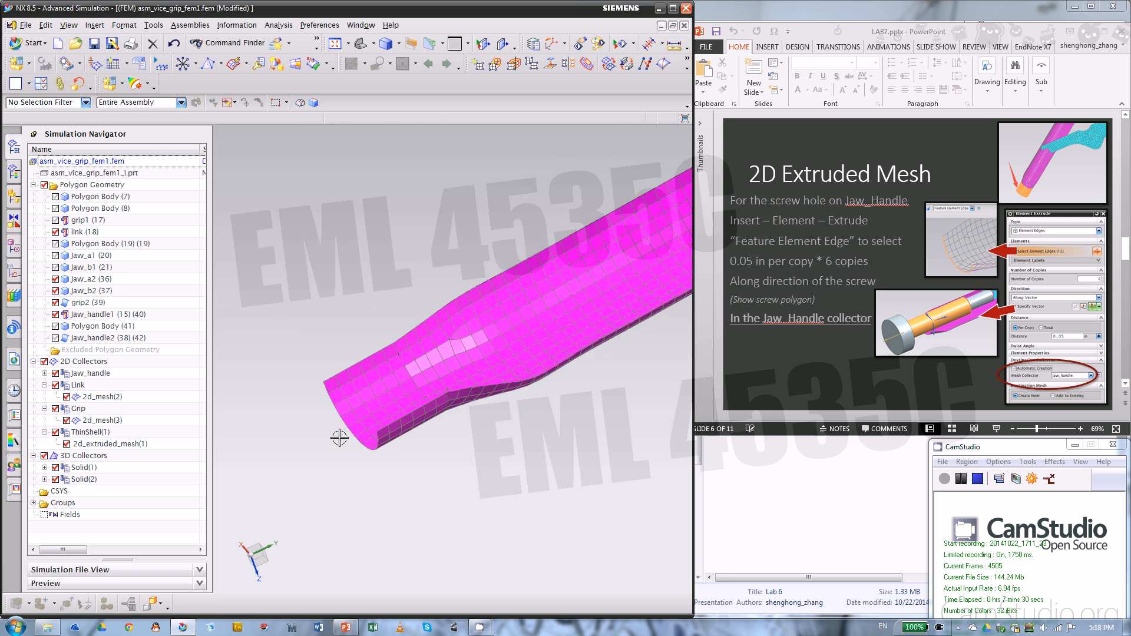
middle_drag(380, 409, 469, 473)
scroll(441, 446, down, 3)
scroll(464, 440, up, 1)
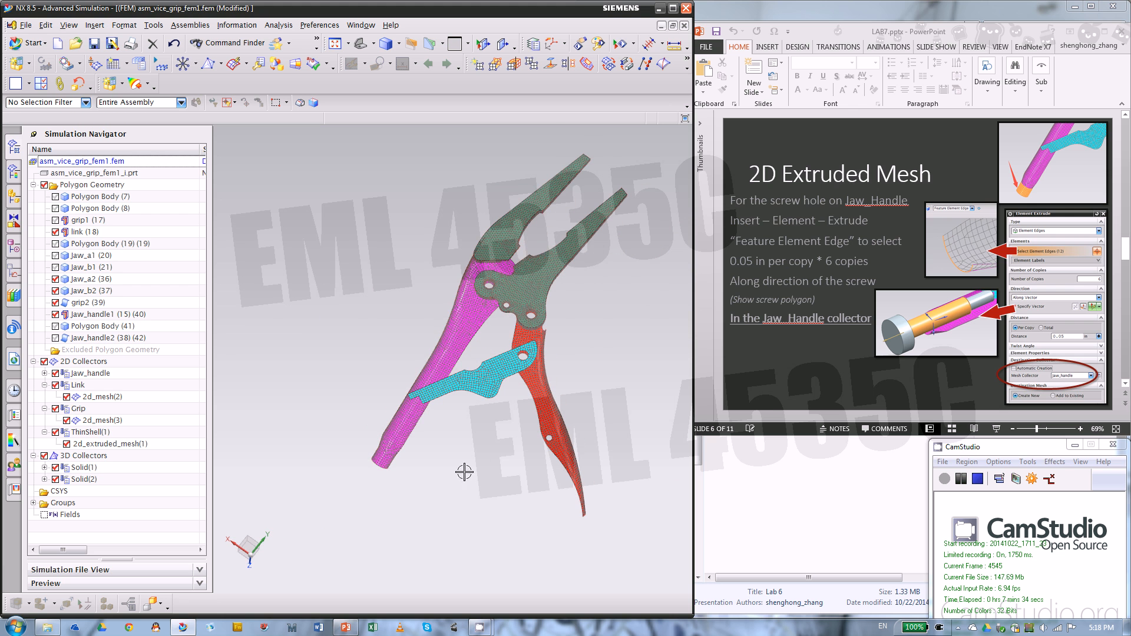
Step: Show the "Mesh Done for Half" slide in PowerPoint and compare the meshed half of the vice grip with it in NX
click(784, 352)
scroll(783, 352, down, 1)
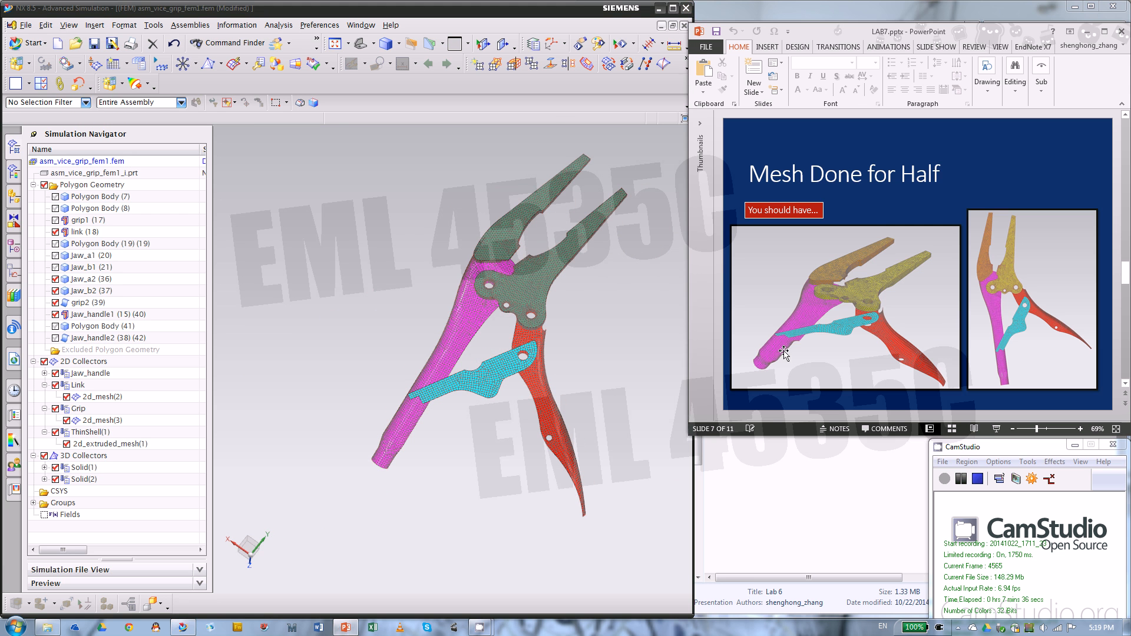
click(497, 444)
middle_drag(497, 444, 505, 413)
key(F8)
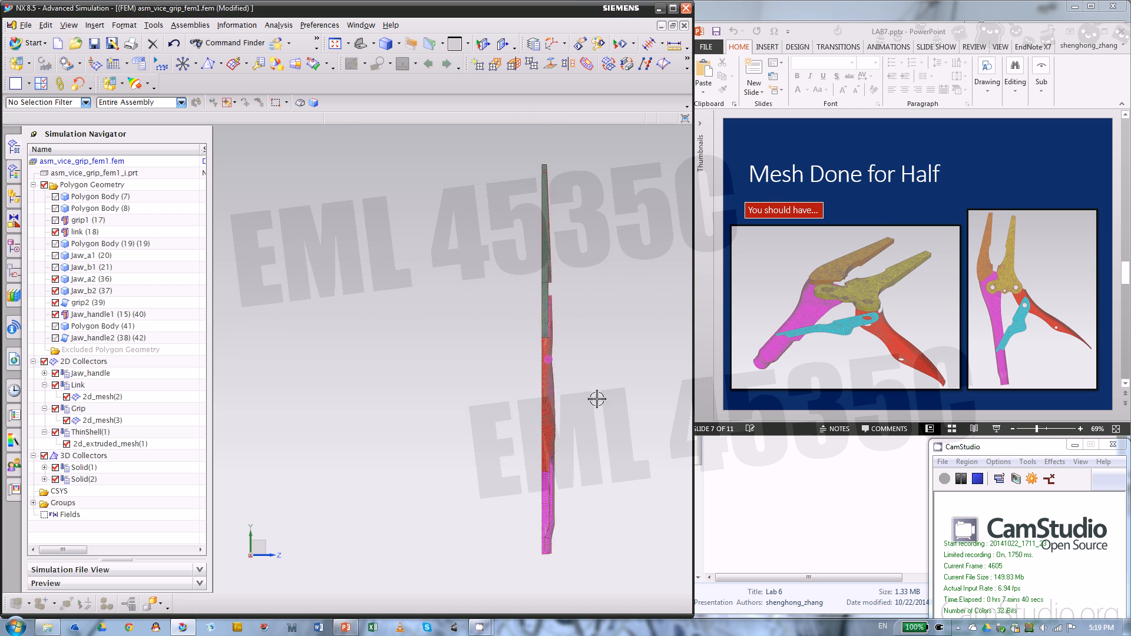
scroll(574, 394, up, 1)
scroll(567, 391, down, 2)
middle_drag(551, 305, 508, 312)
scroll(526, 240, up, 3)
scroll(442, 261, down, 2)
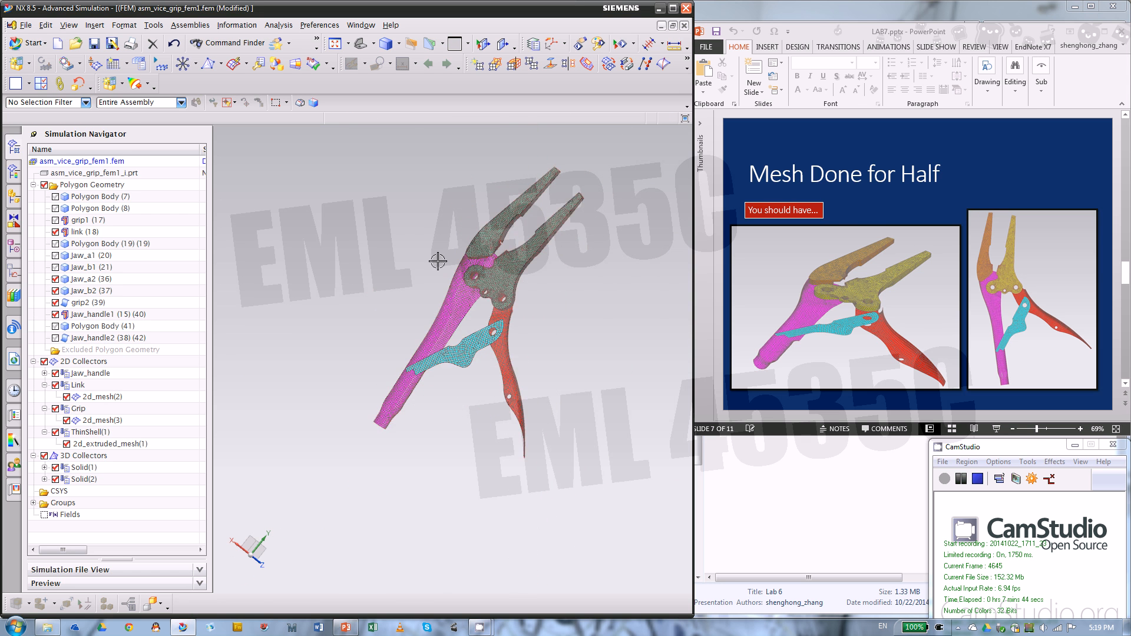
middle_drag(423, 269, 454, 311)
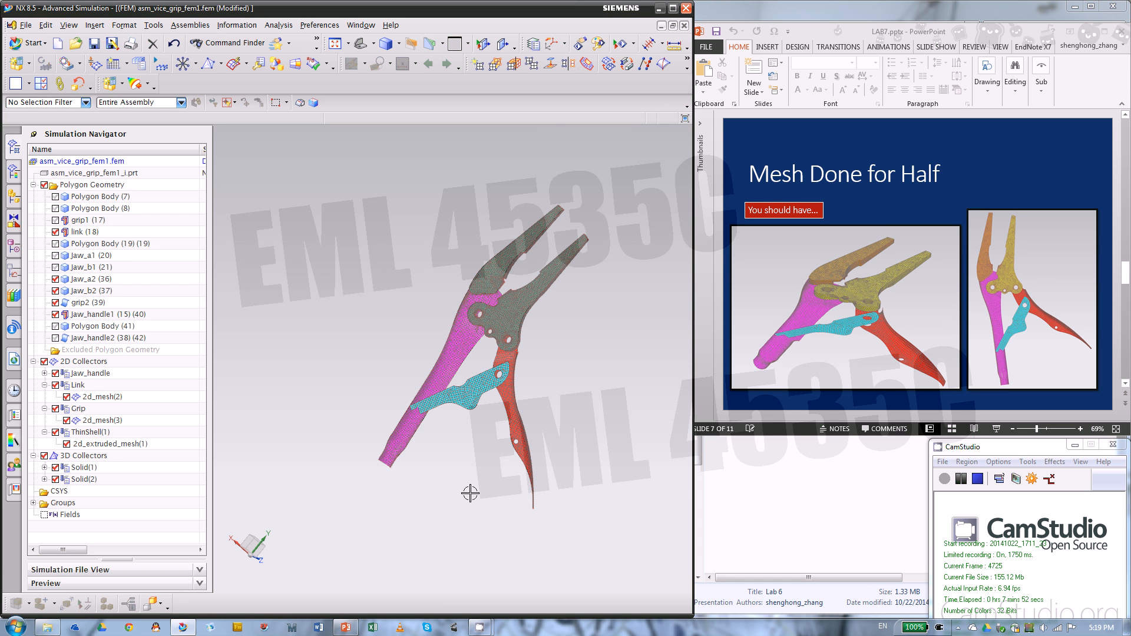
Step: Inspect the half mesh edge-on, checking the flat symmetry side from the jaw handle's extruded end to the jaw tip
scroll(470, 493, up, 1)
middle_drag(470, 492, 560, 507)
middle_drag(470, 494, 488, 470)
scroll(459, 439, up, 5)
middle_drag(390, 382, 404, 399)
middle_drag(478, 450, 533, 471)
scroll(518, 497, up, 5)
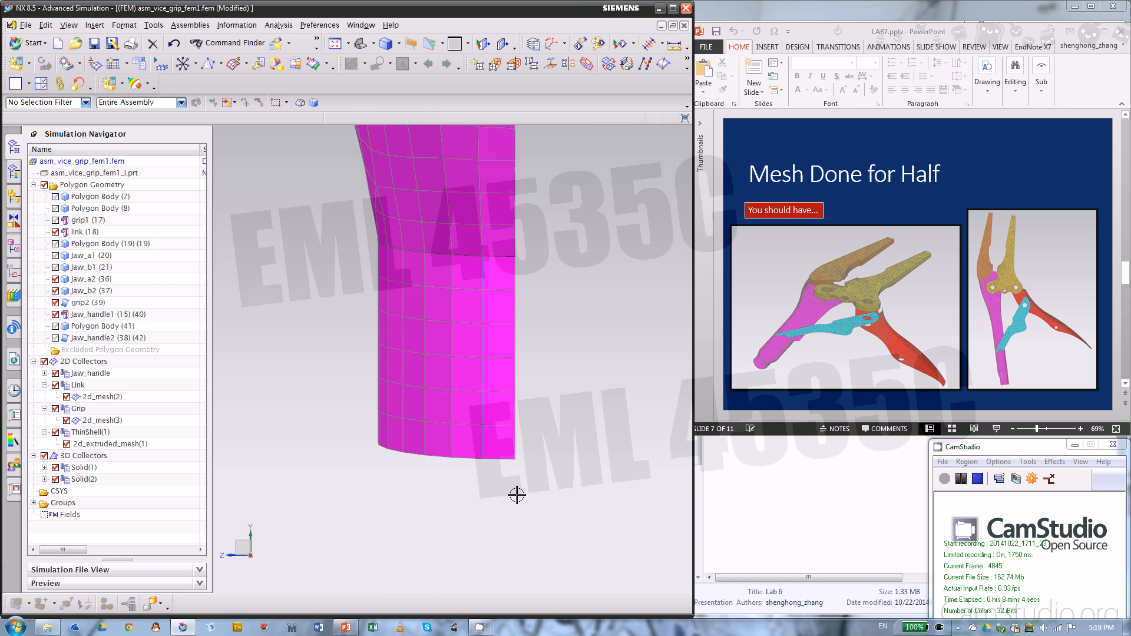
scroll(507, 506, down, 8)
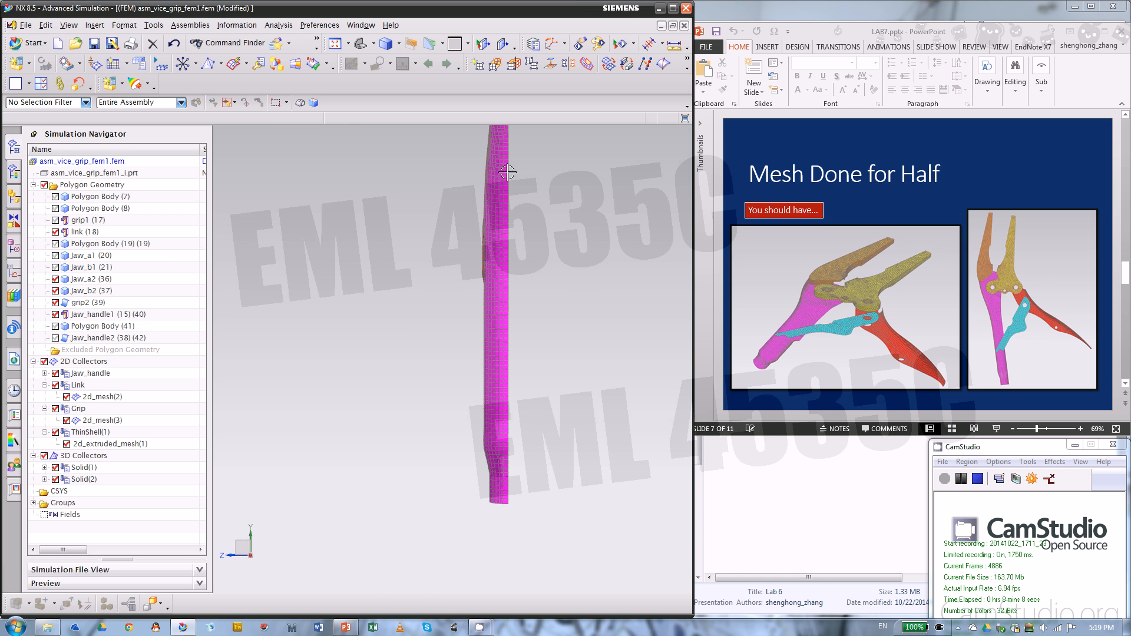
scroll(505, 518, up, 6)
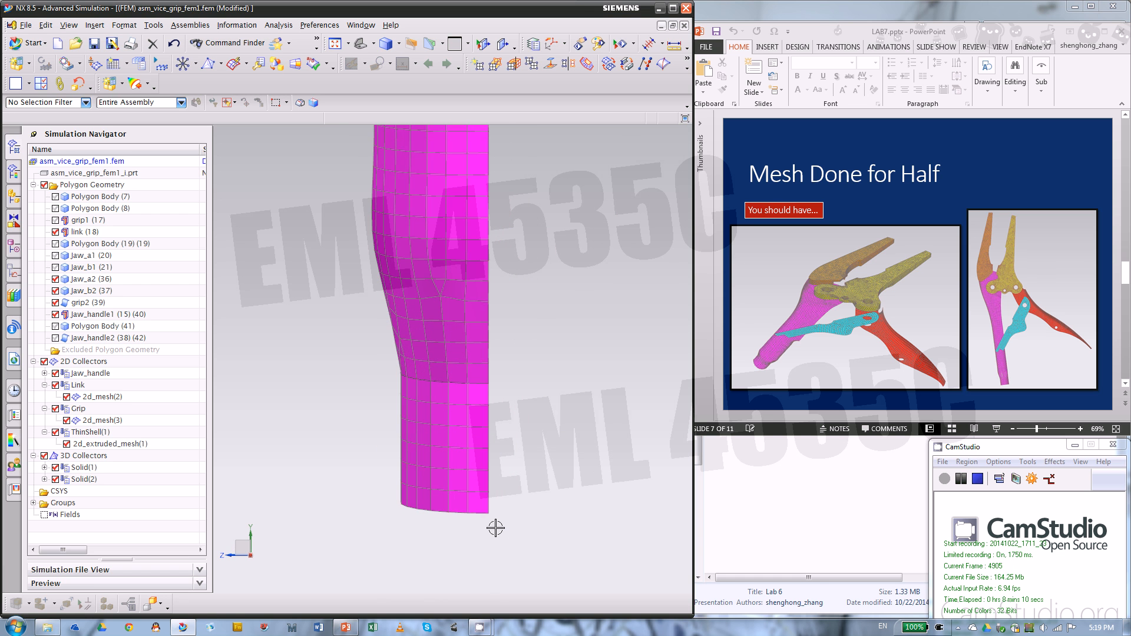
scroll(491, 521, up, 3)
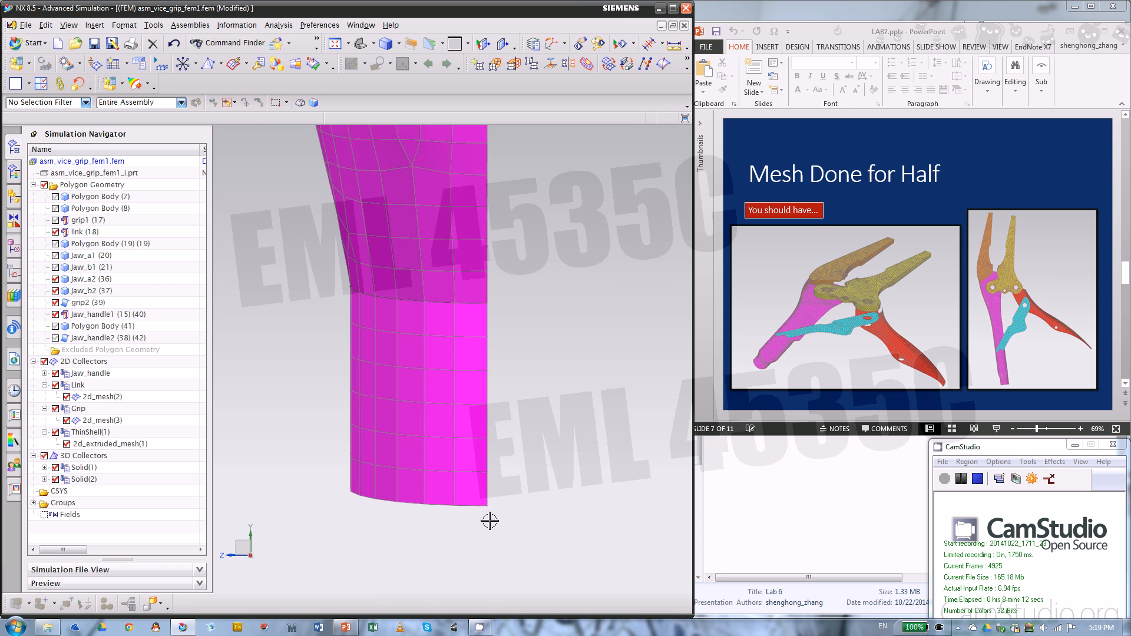
scroll(488, 507, up, 3)
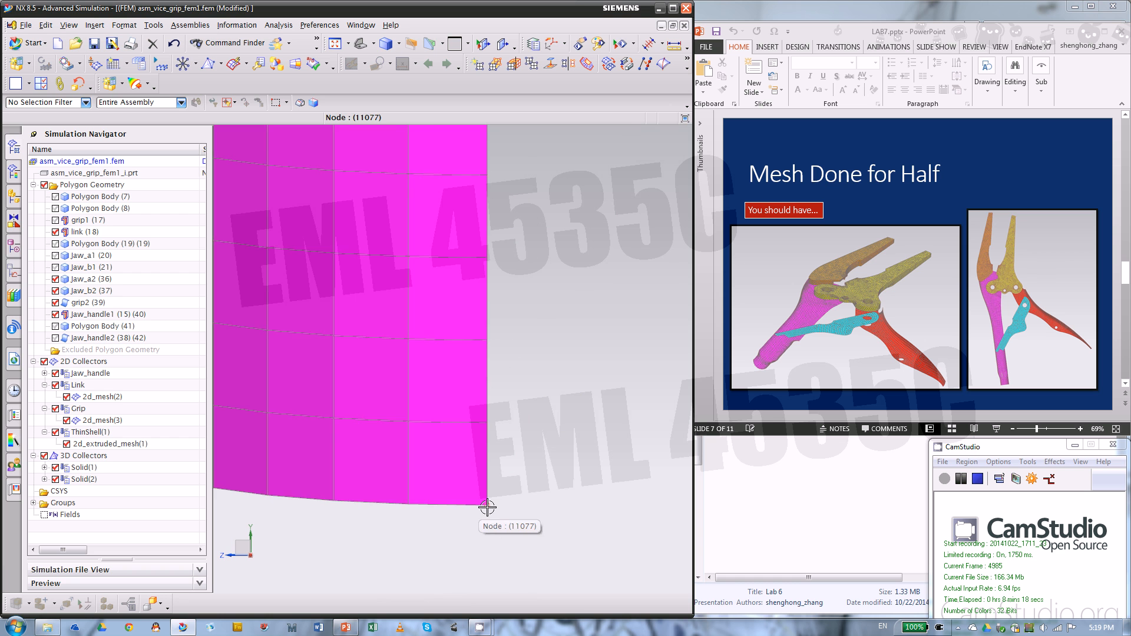
scroll(488, 506, down, 5)
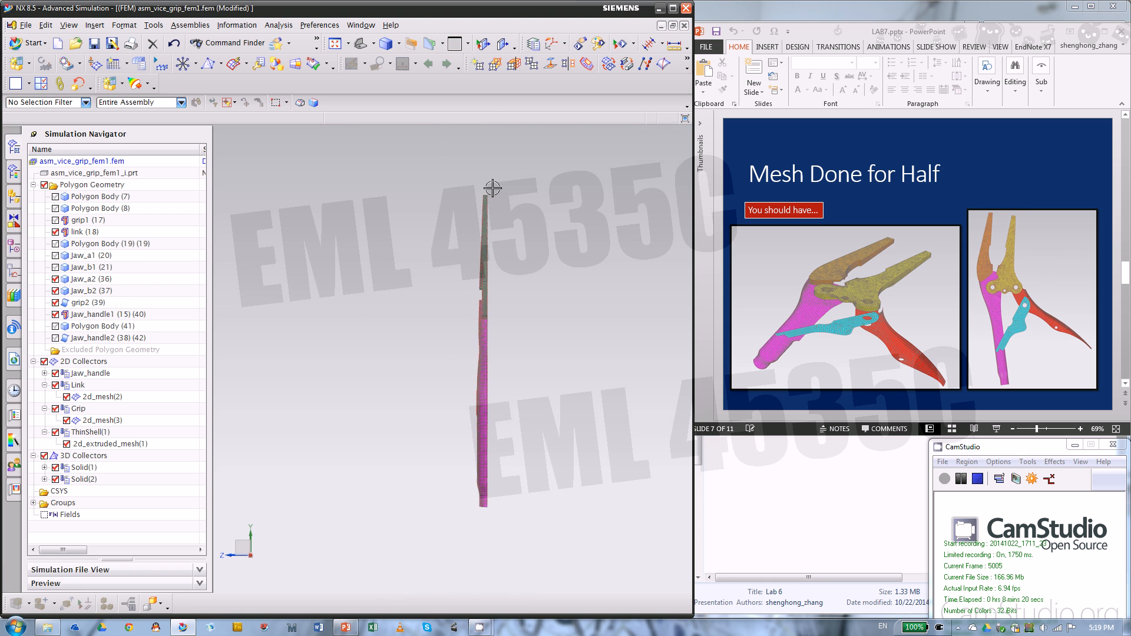
scroll(459, 201, up, 4)
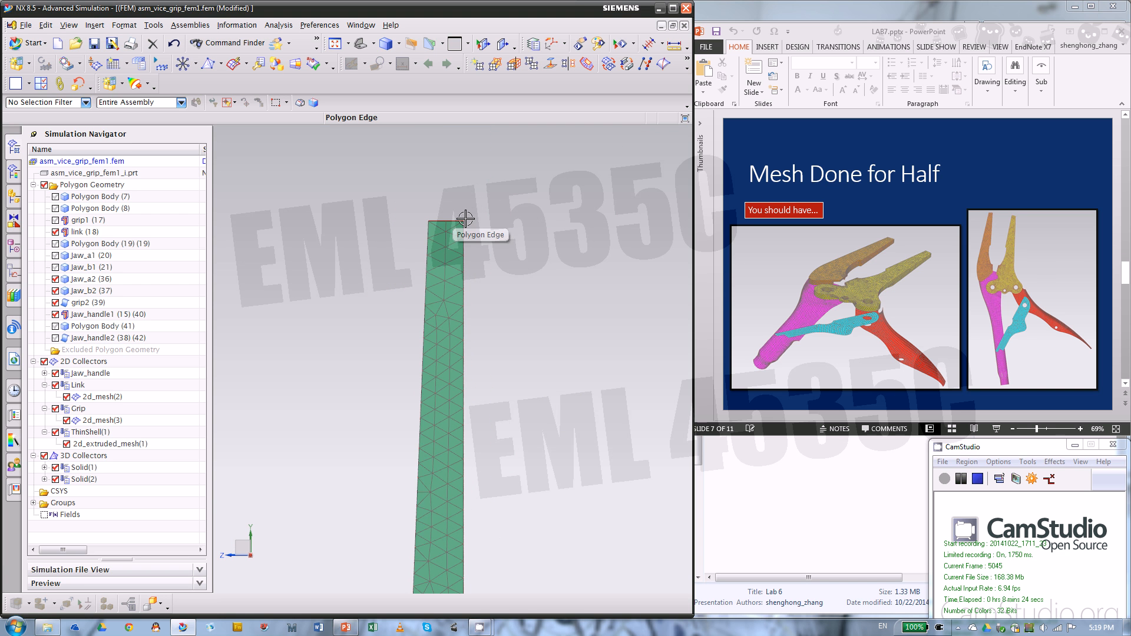
scroll(465, 219, down, 5)
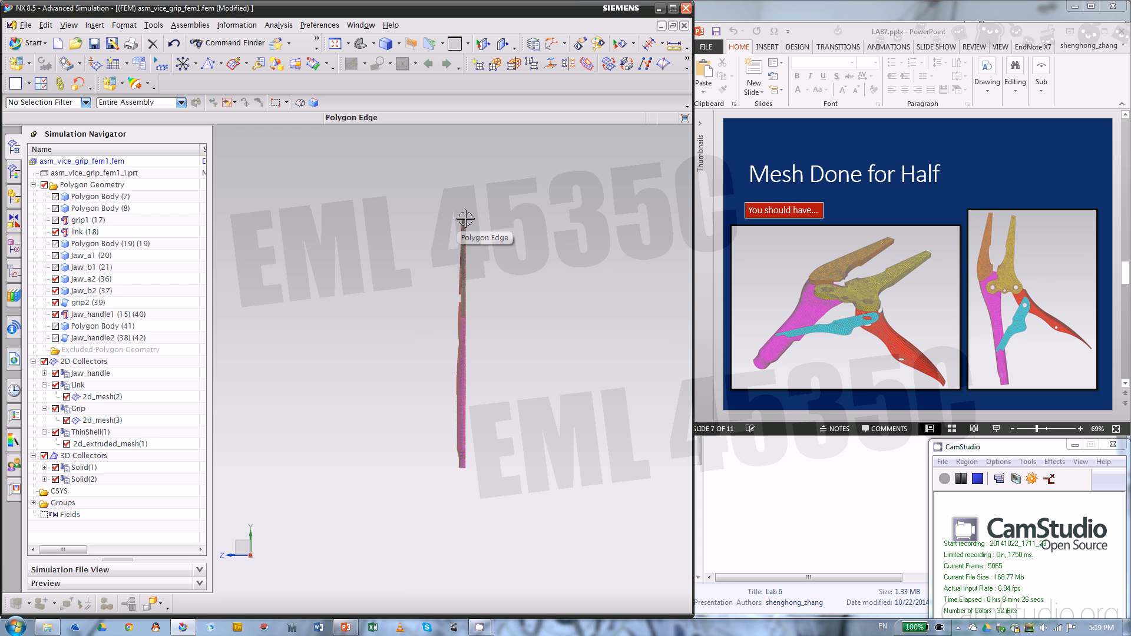
middle_drag(510, 318, 485, 321)
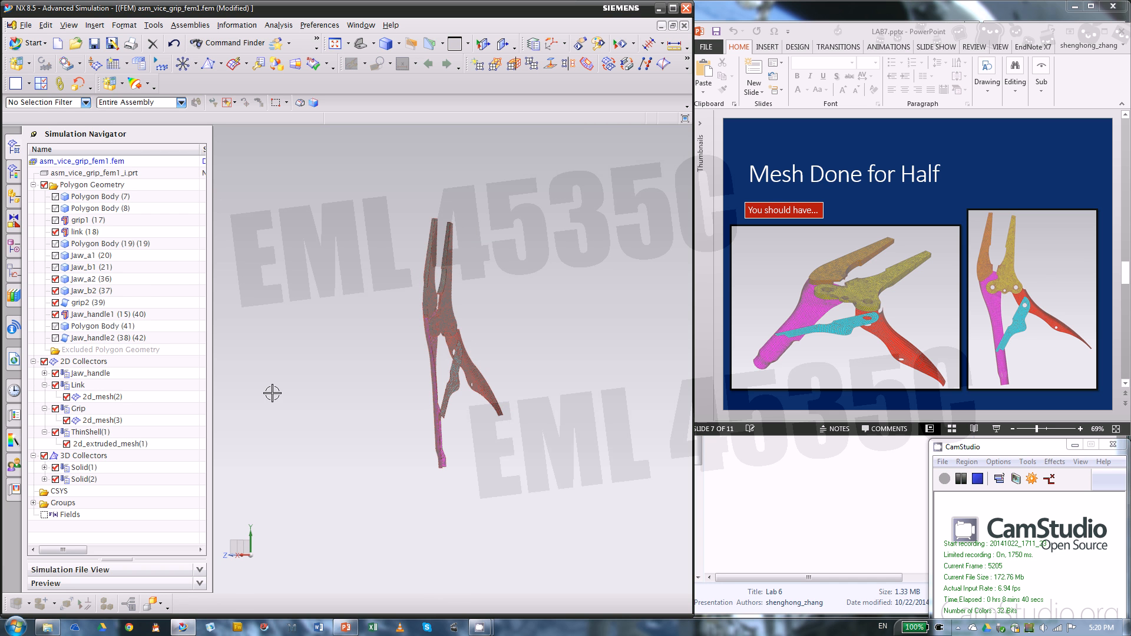
Step: Start Element Copy and Reflect for any element, and show the "Reflect Mesh" slide in PowerPoint
click(95, 25)
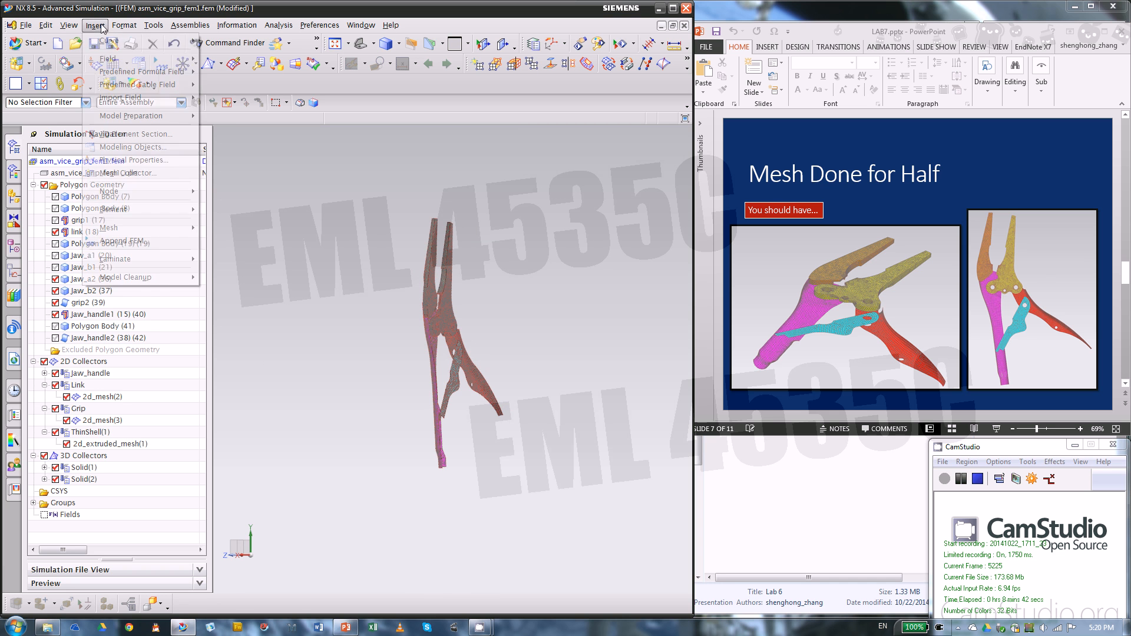
mouse_move(132, 211)
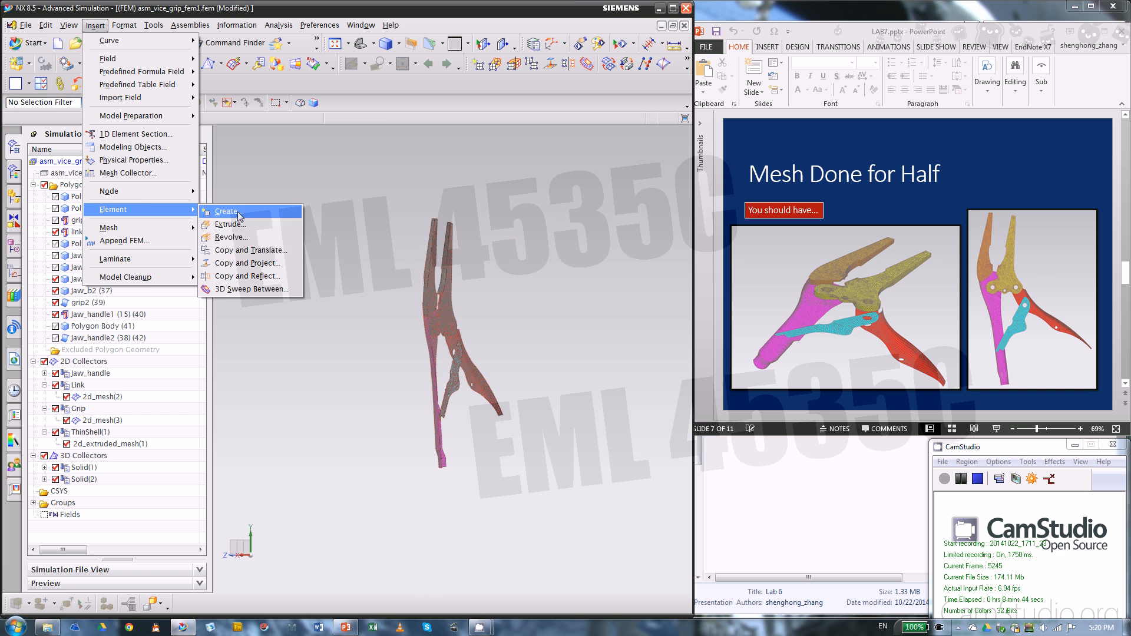
click(259, 283)
middle_drag(515, 298, 472, 283)
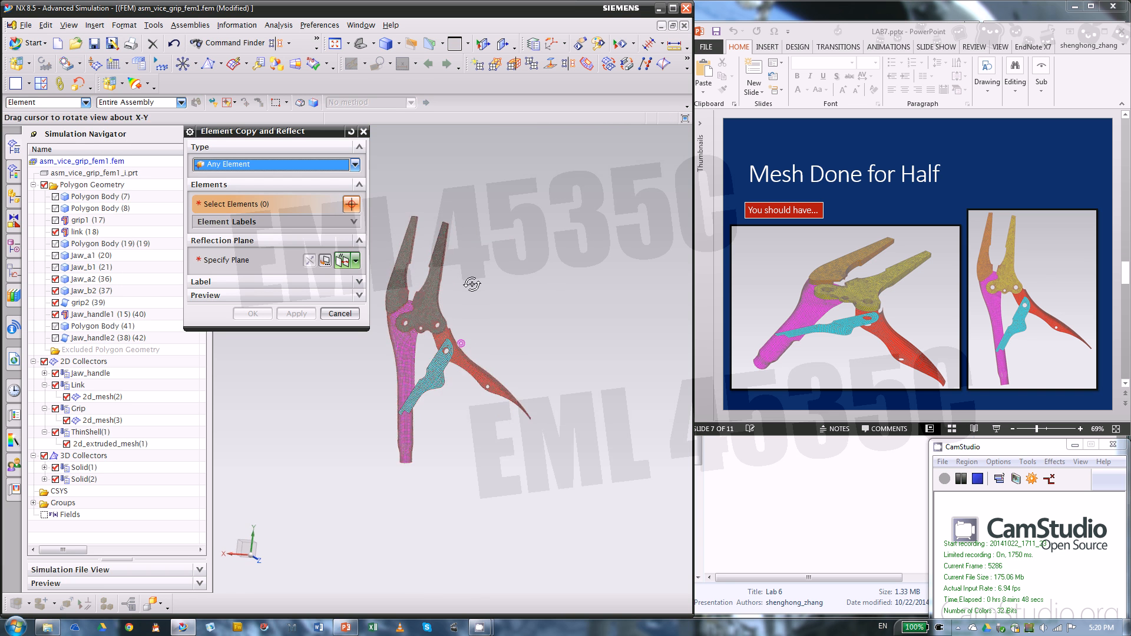
scroll(354, 362, up, 2)
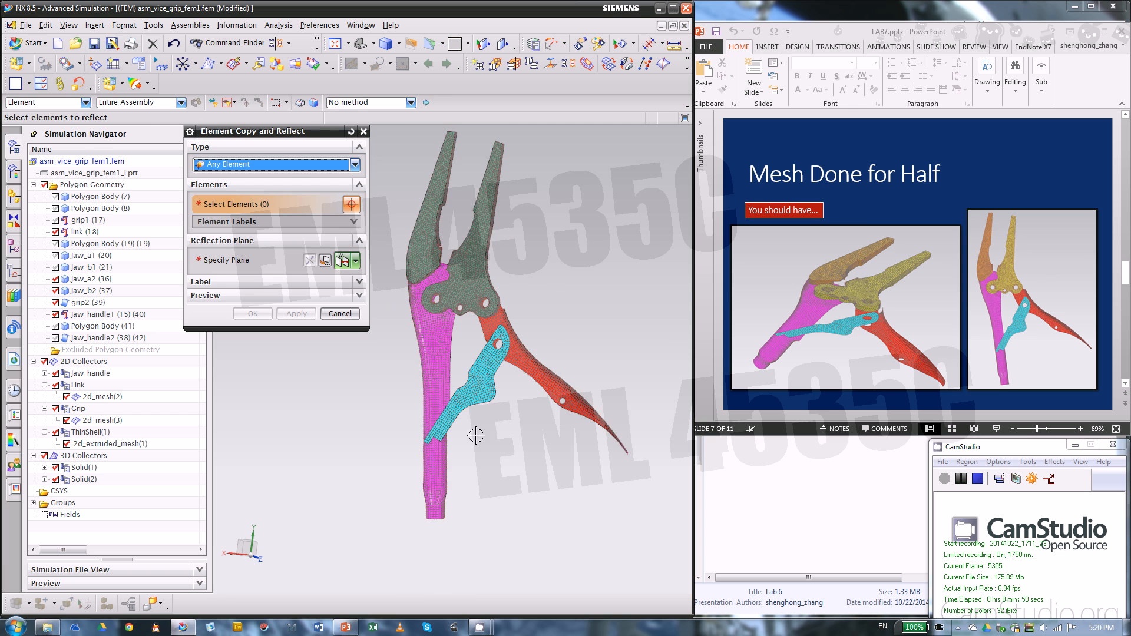
scroll(476, 435, up, 1)
click(857, 200)
scroll(857, 200, down, 1)
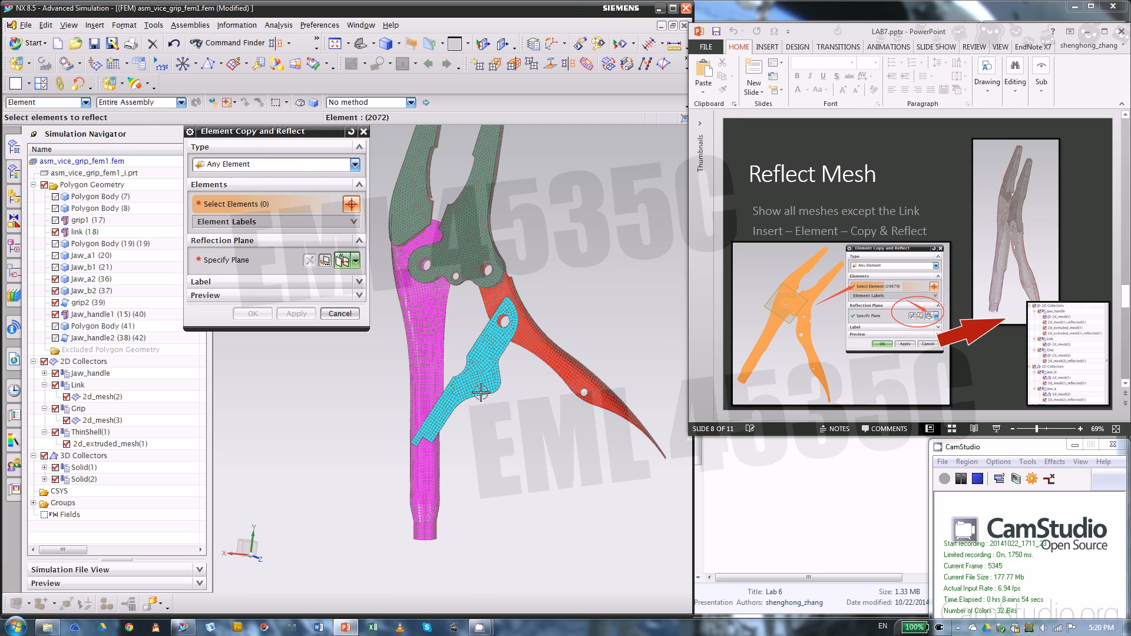
Step: Hide the Link collector's 2D mesh in NX so that it is excluded from the reflection
mouse_move(480, 392)
middle_down()
mouse_move(532, 433)
mouse_move(518, 399)
middle_up()
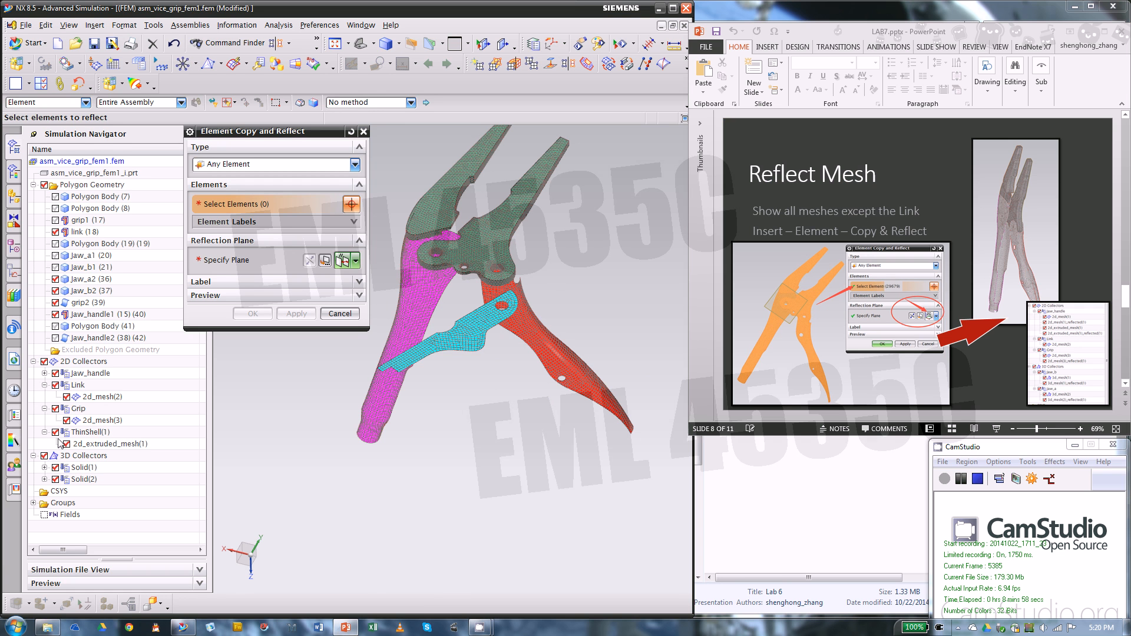
click(56, 386)
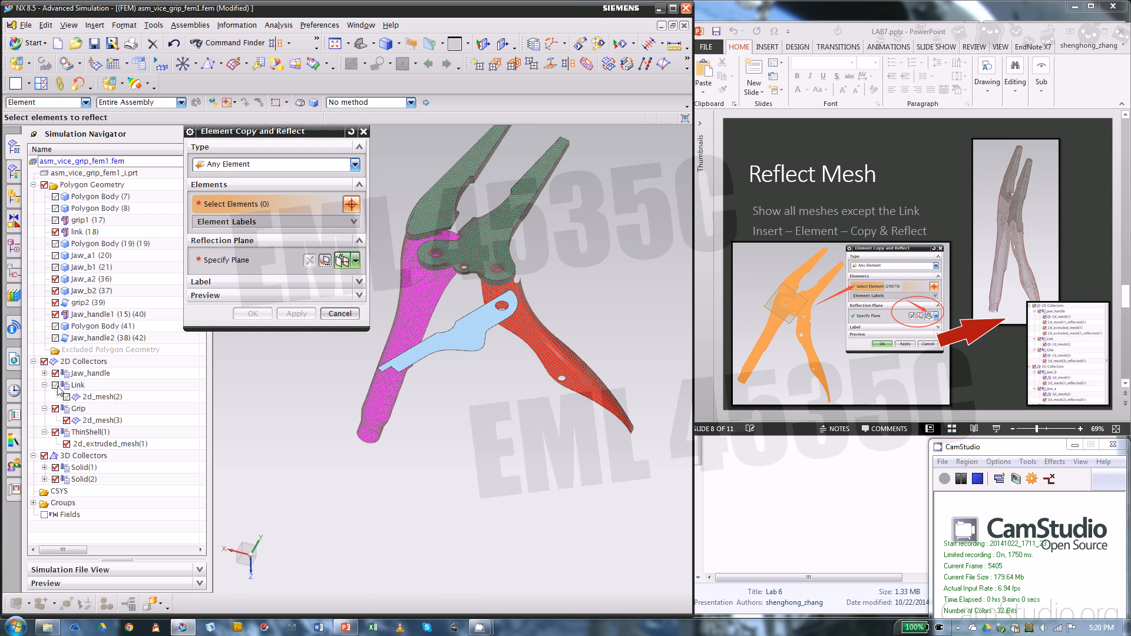
middle_drag(447, 424, 478, 452)
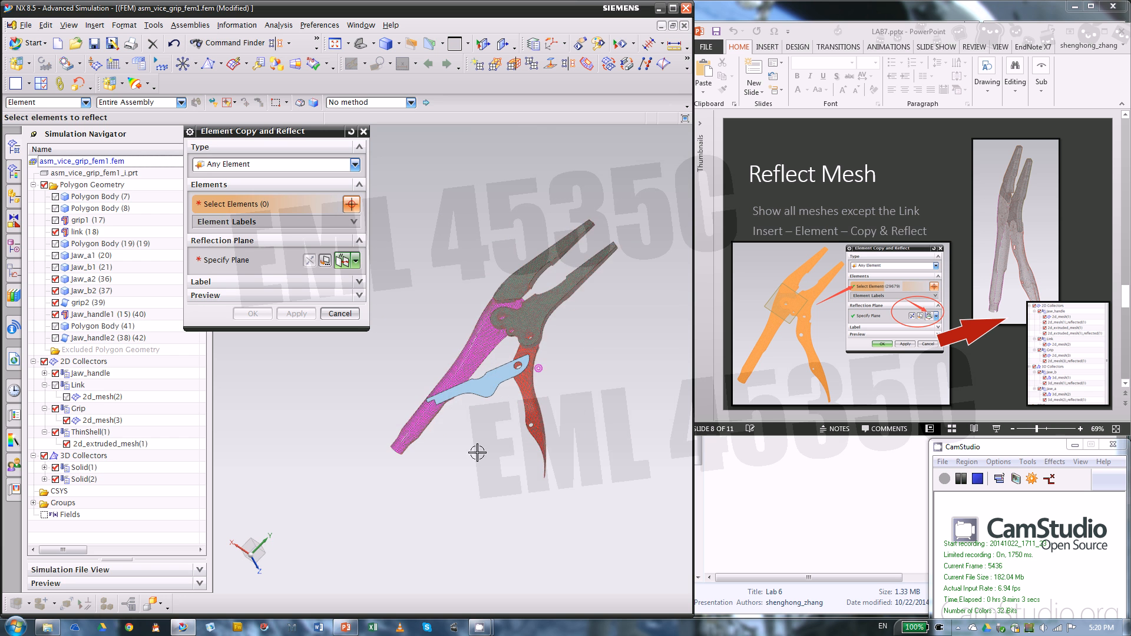
Step: Hide the polygon geometry and select all displayed elements of the half meshes for Element Copy and Reflect
click(44, 185)
middle_drag(412, 330, 565, 415)
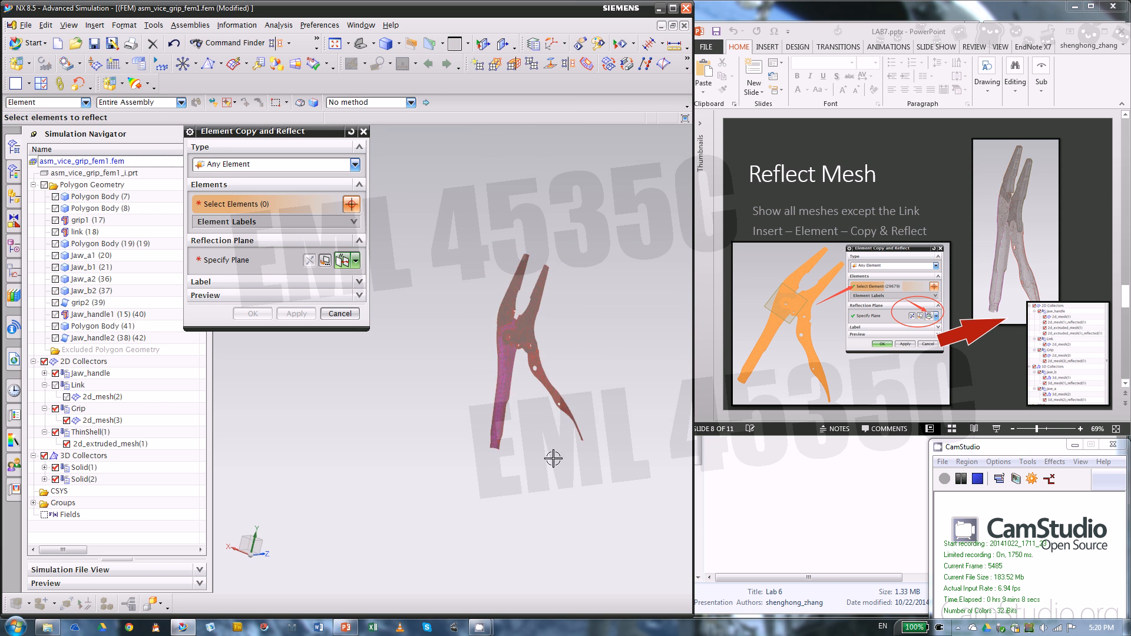
middle_drag(553, 458, 553, 457)
drag(405, 157, 633, 510)
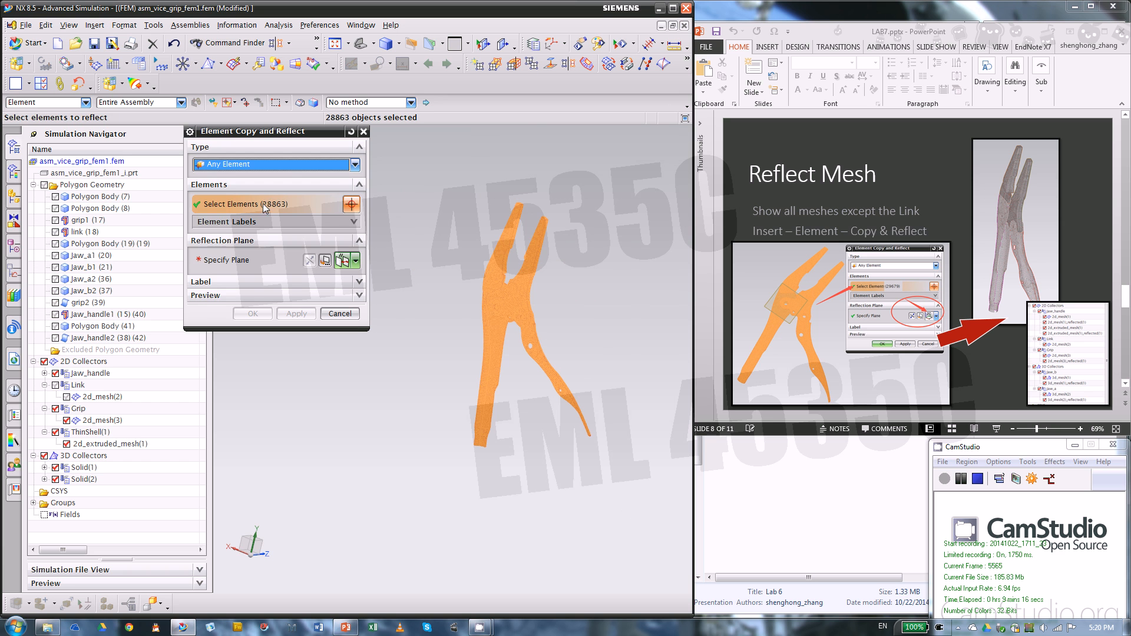
drag(417, 169, 624, 474)
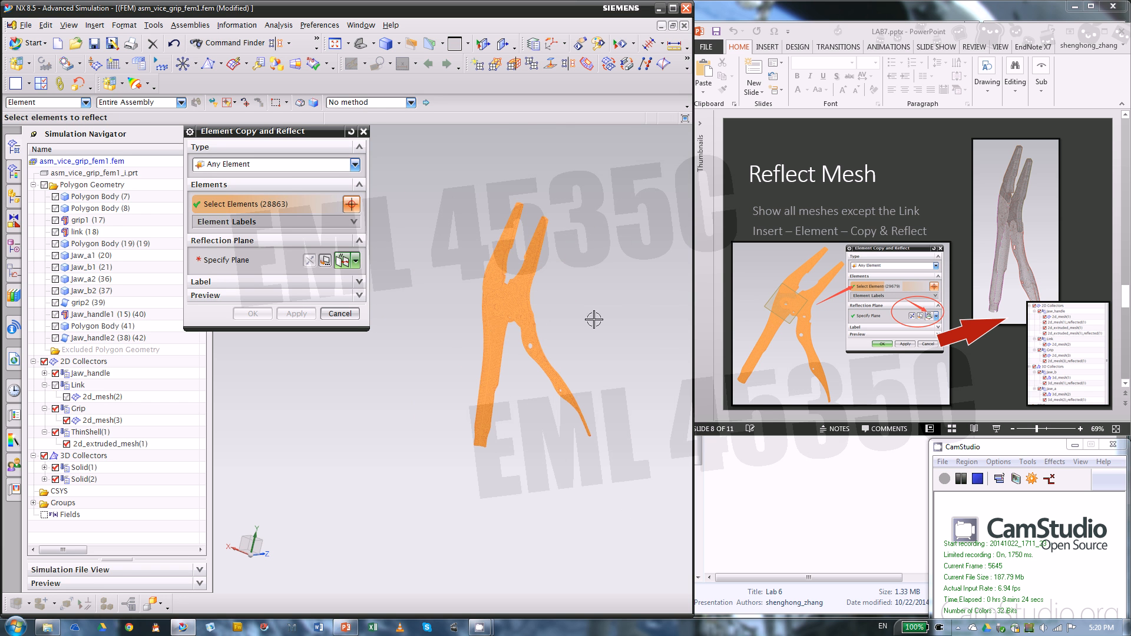
scroll(528, 347, up, 3)
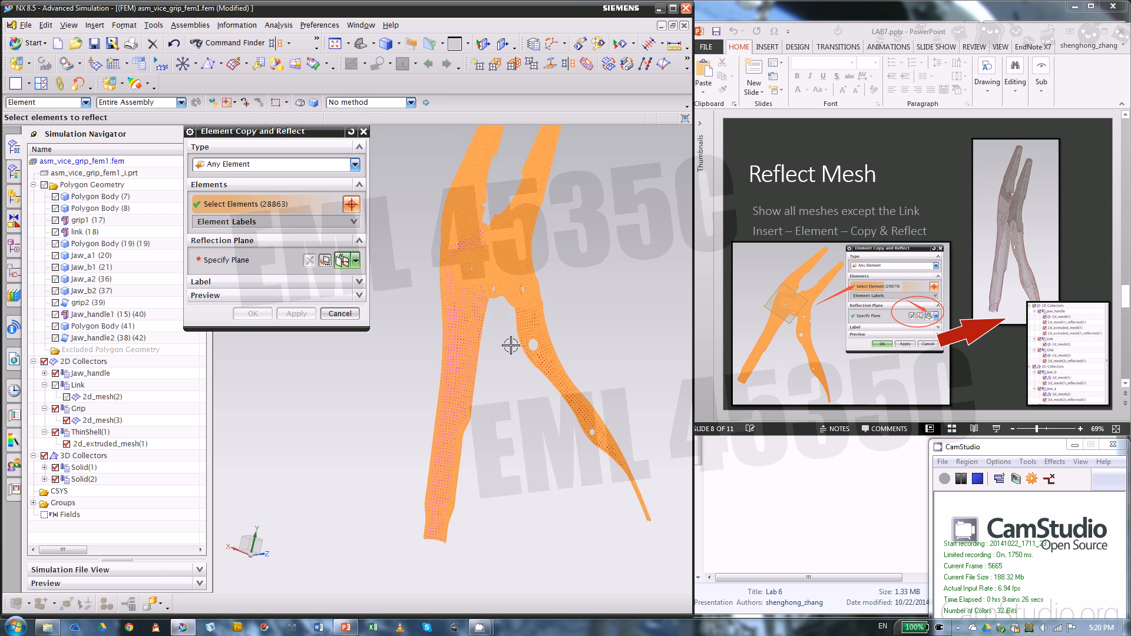
scroll(511, 345, down, 3)
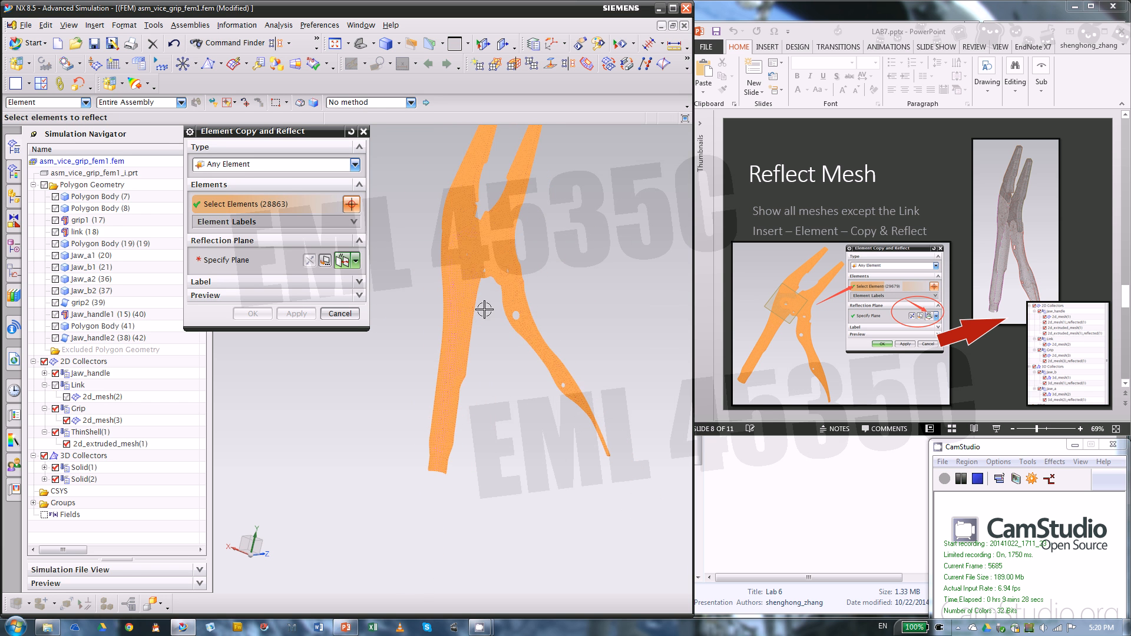
Step: Set the ZC plane as the reflection plane and reflect the selected elements
click(349, 264)
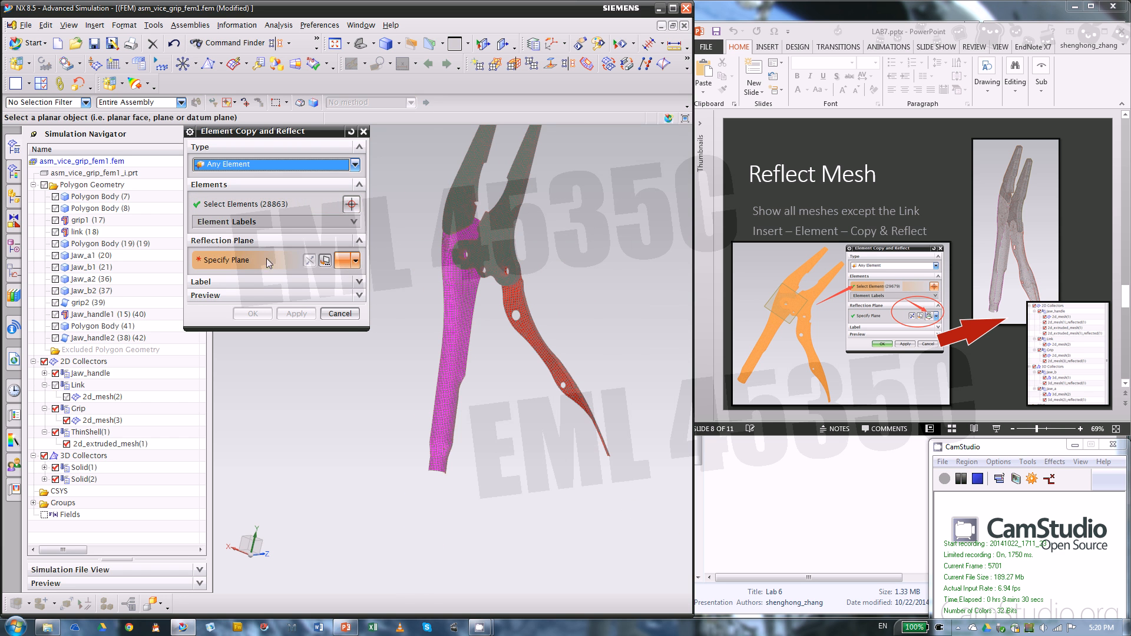
click(356, 262)
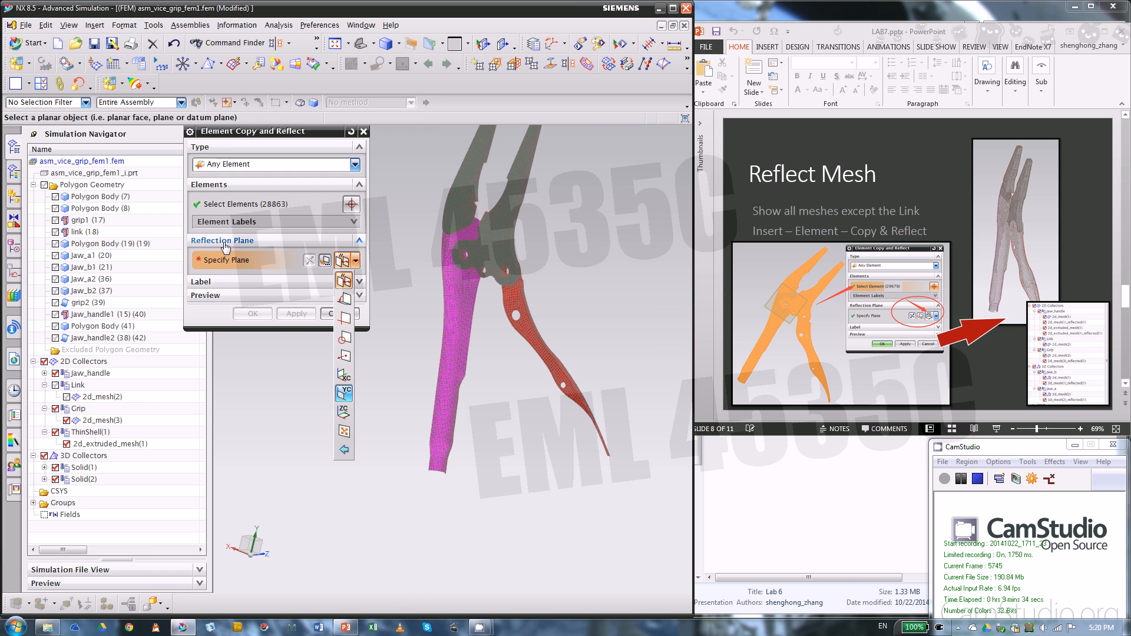
click(344, 410)
middle_drag(366, 401, 508, 369)
click(296, 314)
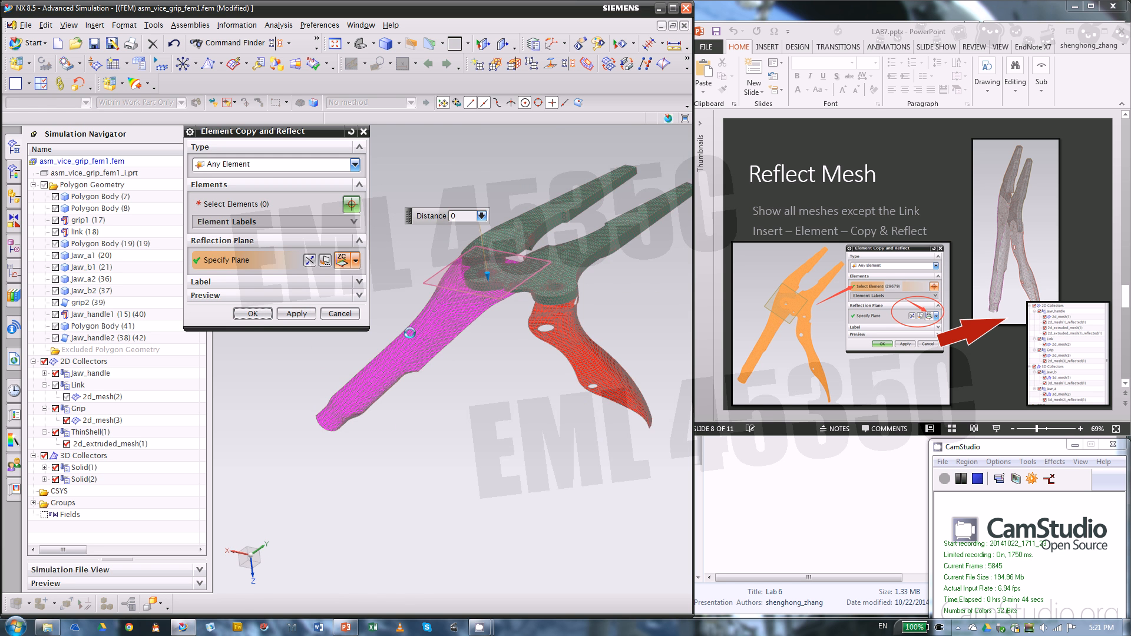
Step: Switch the model to wireframe display and examine the original and reflected halves of the handles
scroll(411, 330, down, 2)
middle_drag(370, 298, 296, 350)
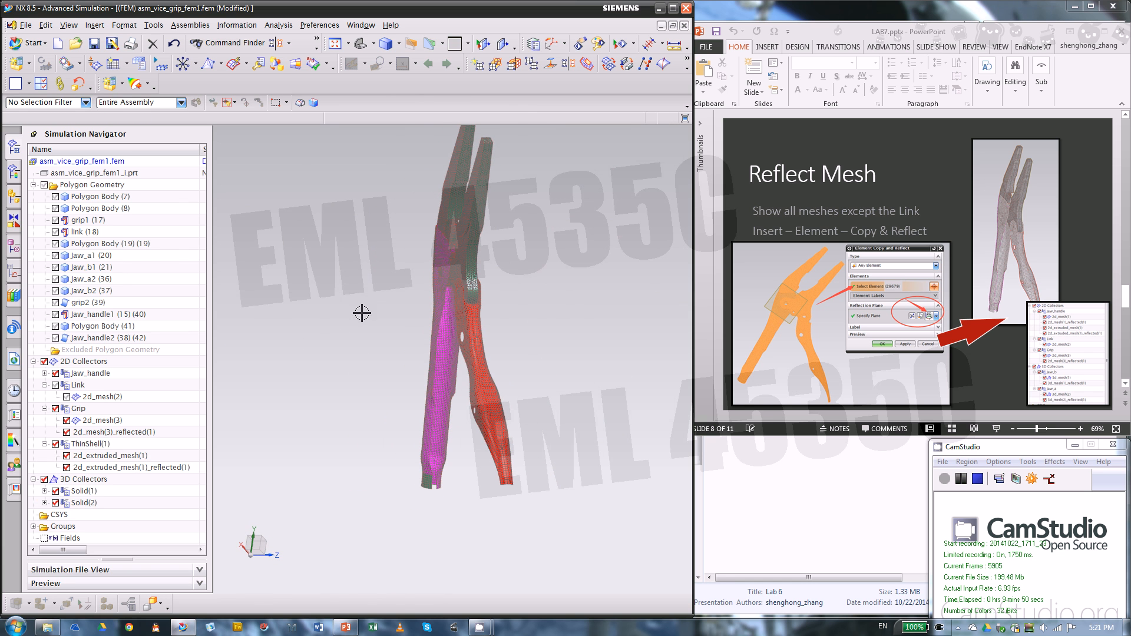
right_drag(349, 325, 348, 342)
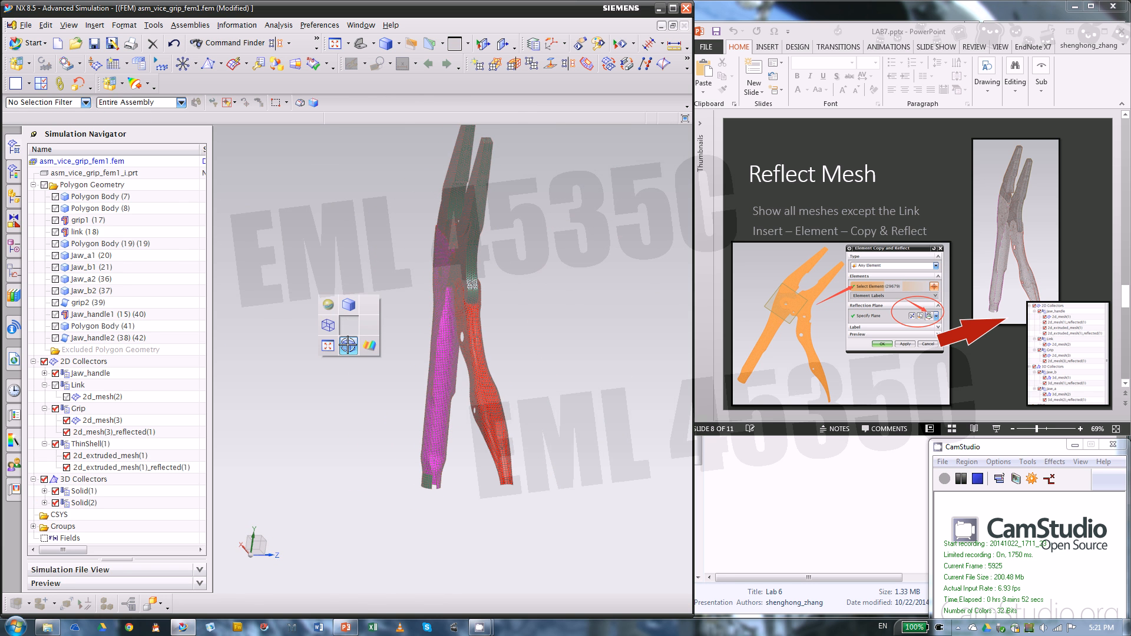
click(348, 345)
middle_drag(397, 290, 506, 381)
scroll(506, 381, up, 5)
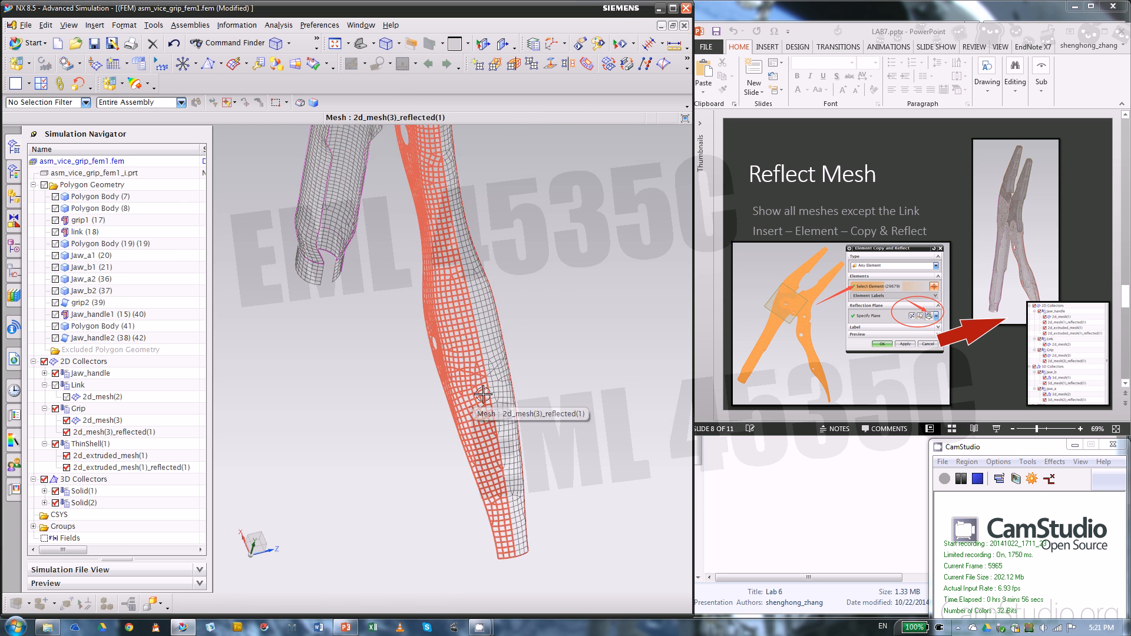
scroll(592, 303, down, 2)
scroll(385, 364, up, 2)
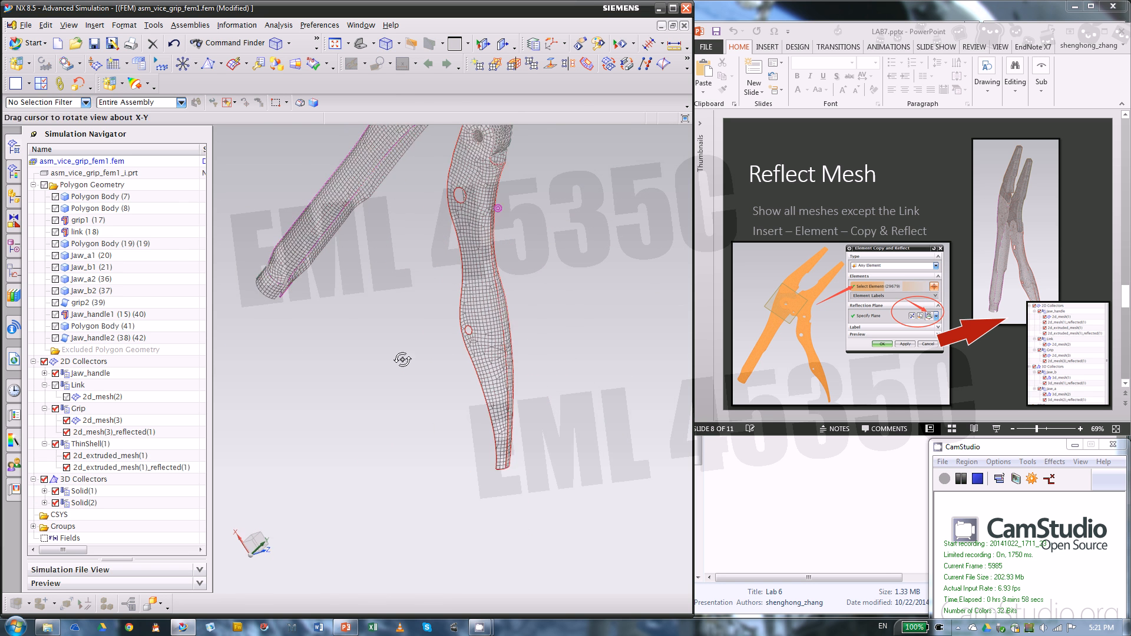
scroll(518, 372, up, 2)
scroll(522, 367, down, 4)
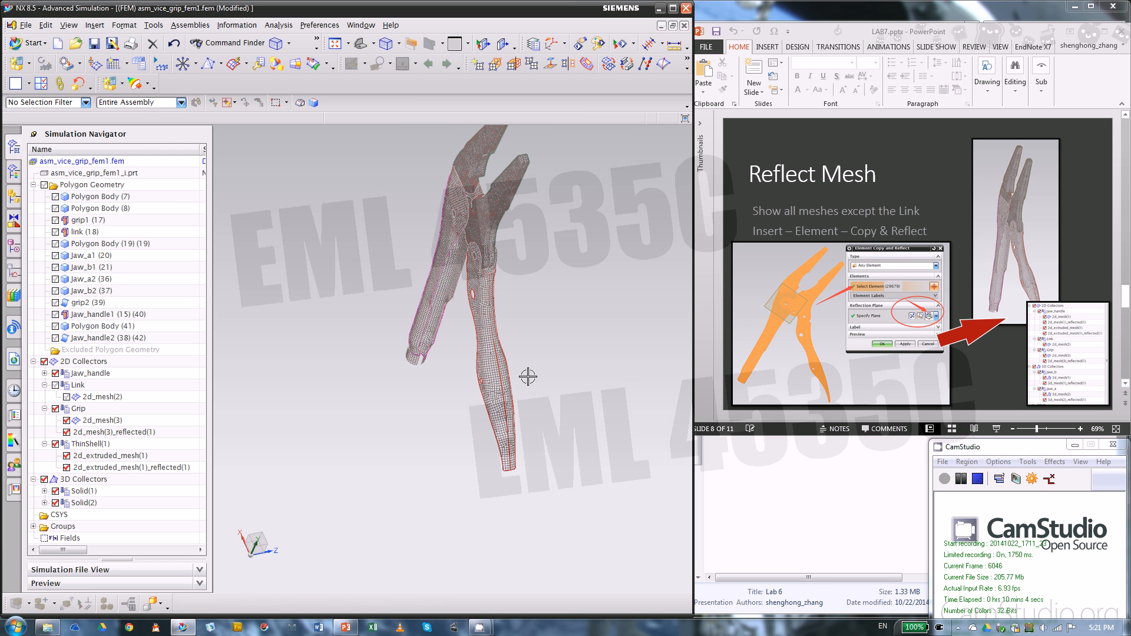
Step: Show the "Element Edge Check" slide in PowerPoint, and return to NX
click(729, 184)
scroll(729, 185, down, 1)
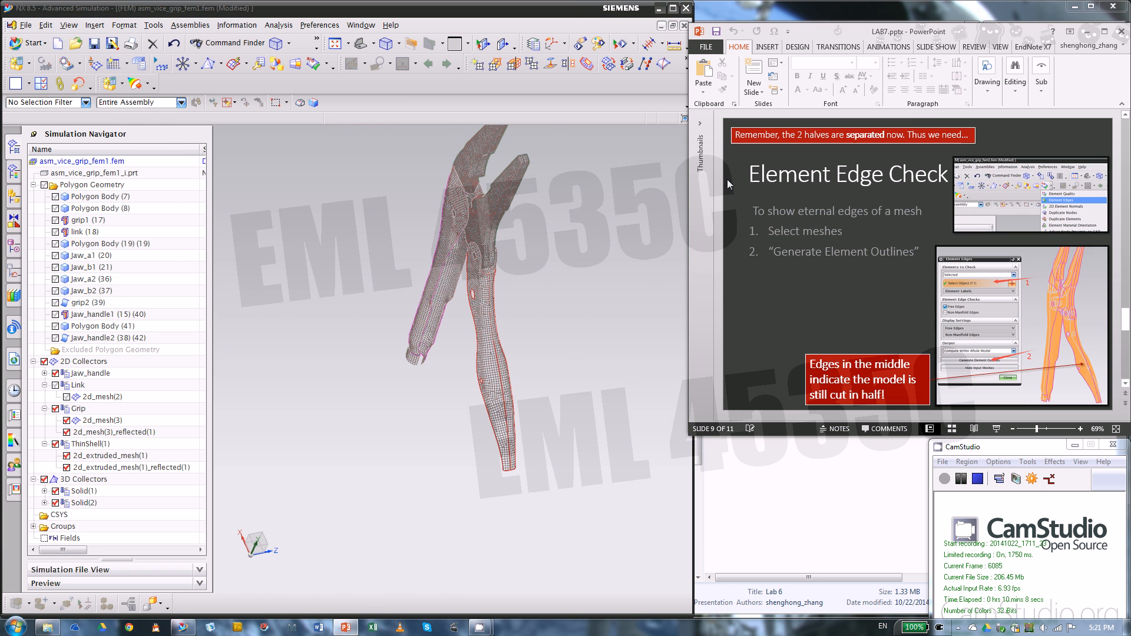
click(581, 249)
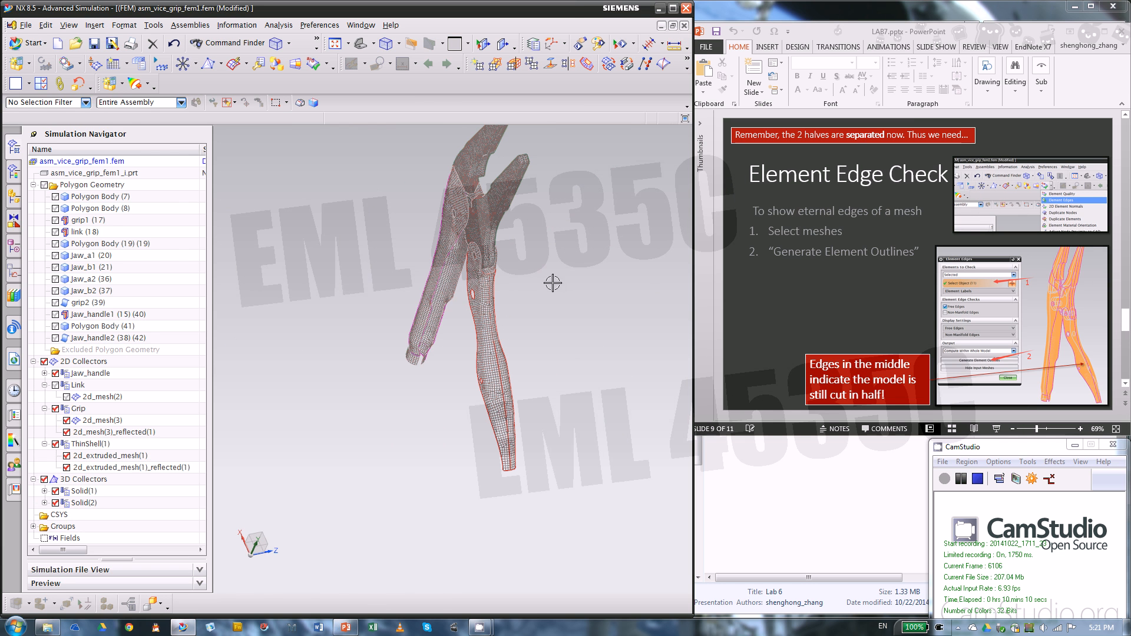
Step: List the overlapping objects at a point on the seam between 2d_mesh(3) and 2d_mesh(3)_reflected(1), and check its nodes
scroll(488, 363, down, 2)
scroll(522, 286, up, 1)
middle_drag(538, 298, 520, 331)
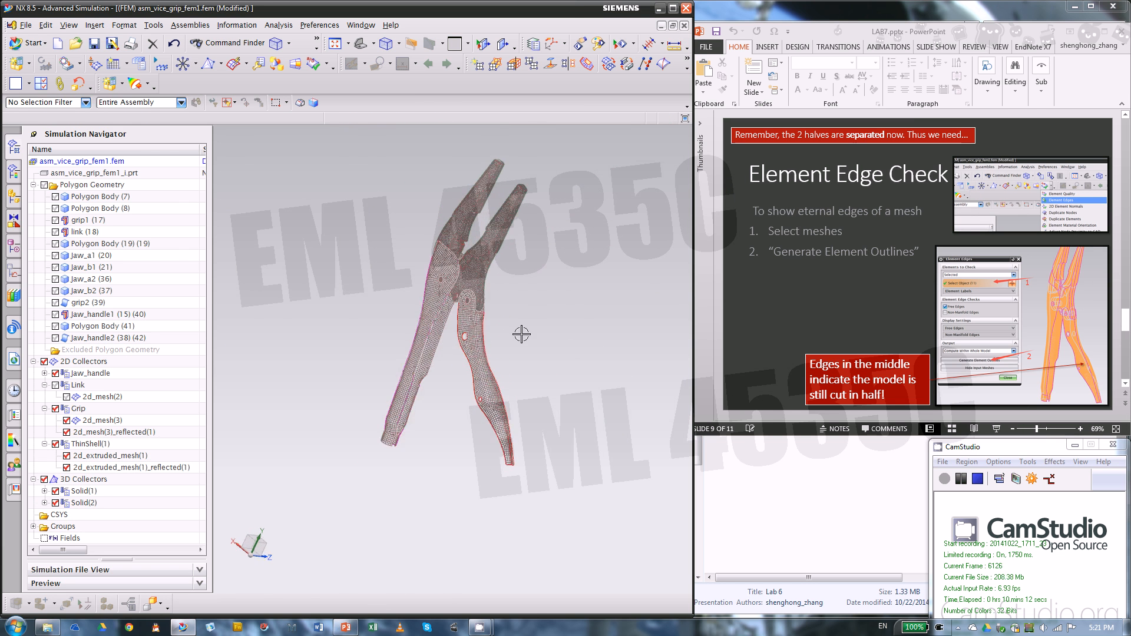
scroll(480, 329, up, 3)
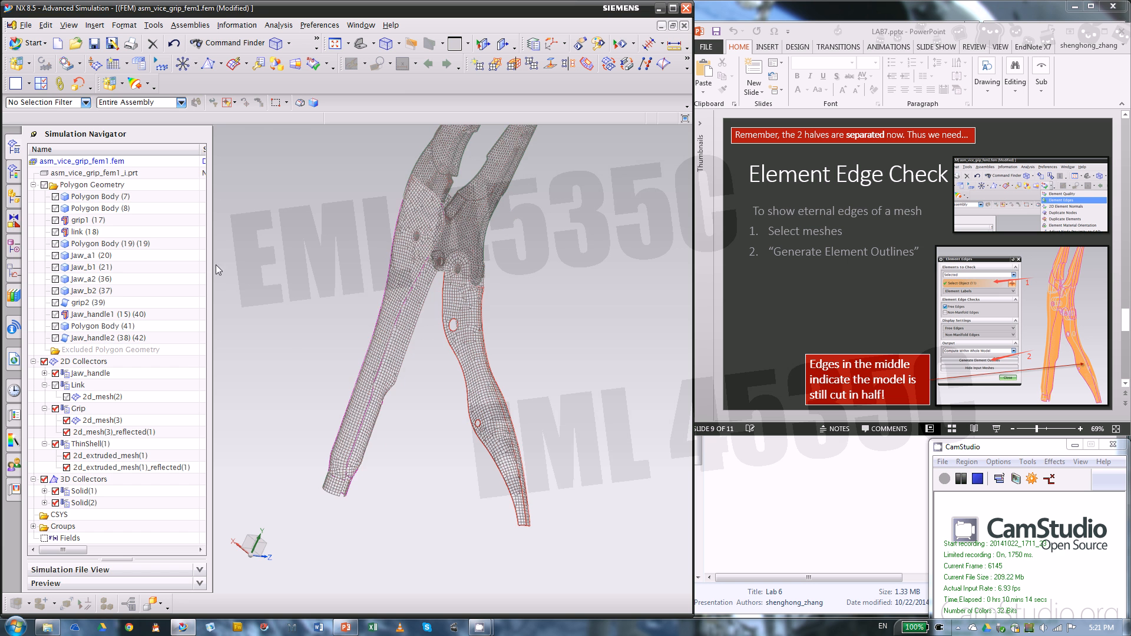
scroll(498, 387, up, 6)
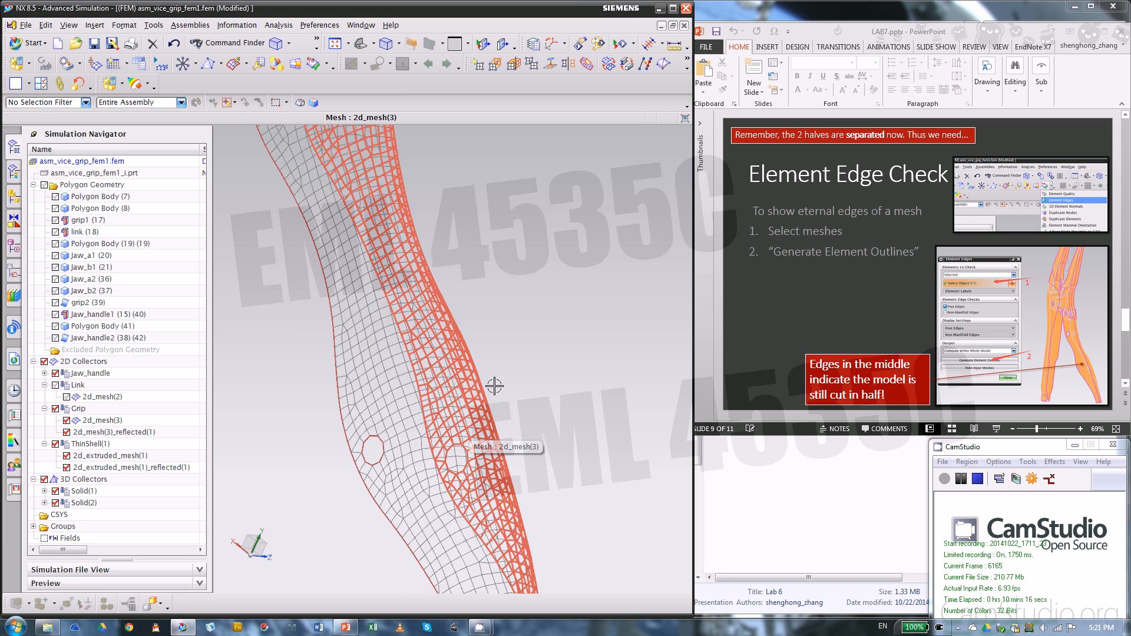
middle_drag(494, 386, 517, 374)
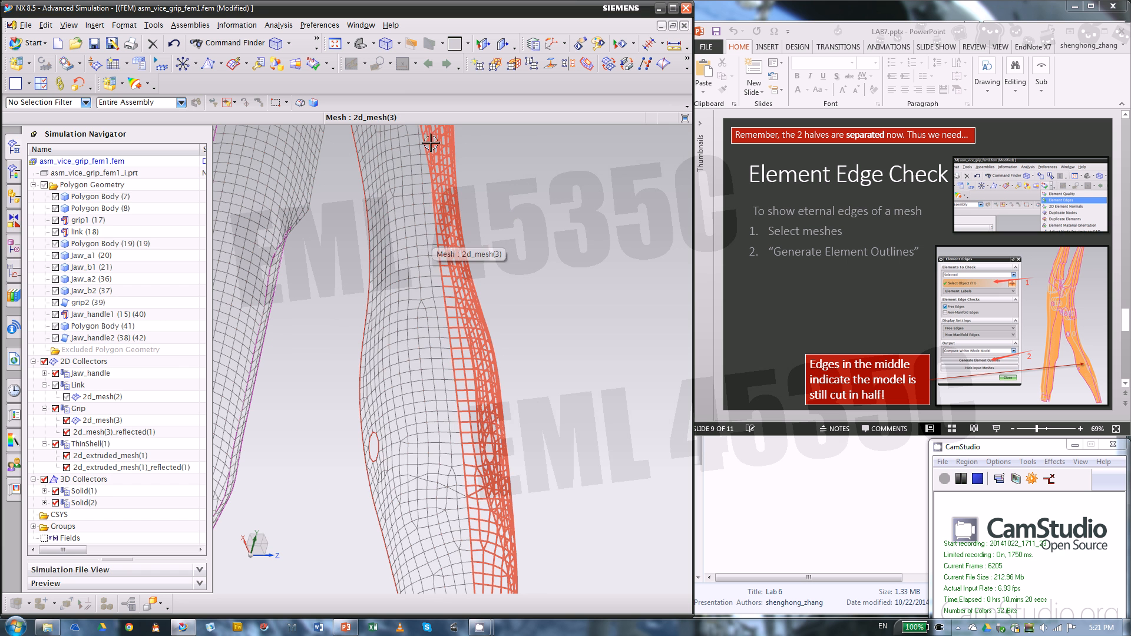
middle_drag(450, 369, 454, 390)
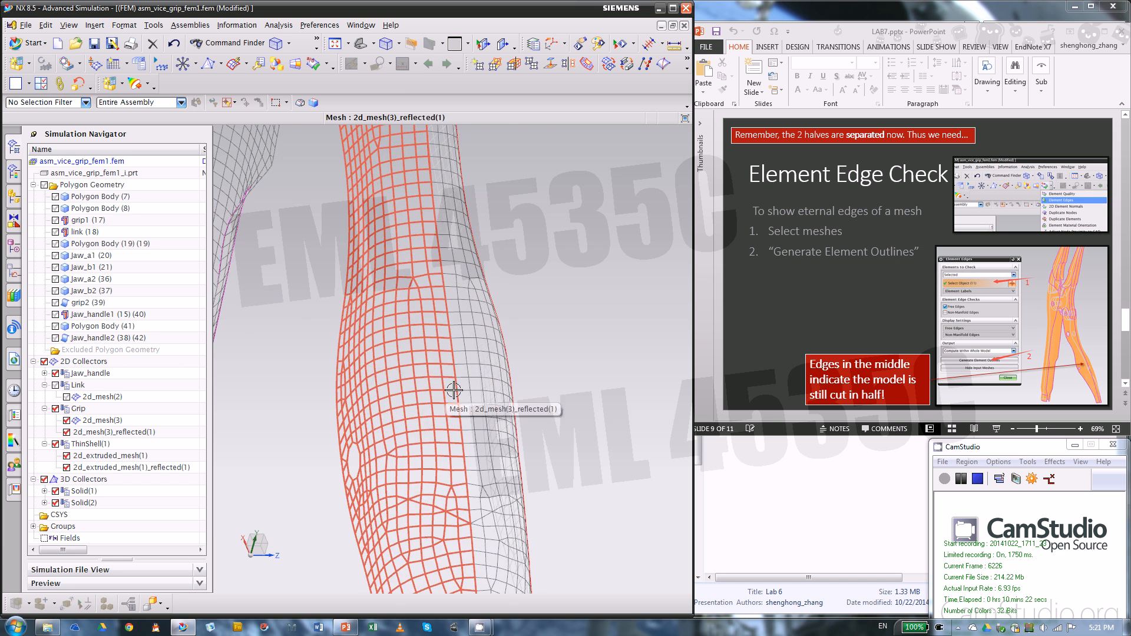
scroll(452, 390, up, 3)
scroll(457, 369, up, 2)
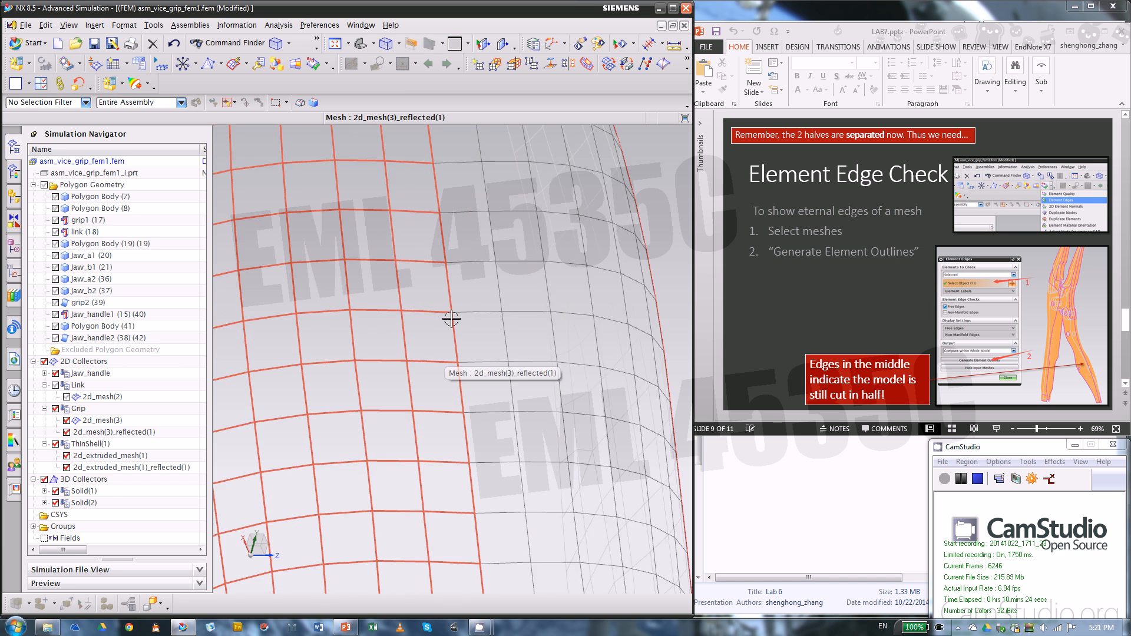
scroll(449, 315, up, 2)
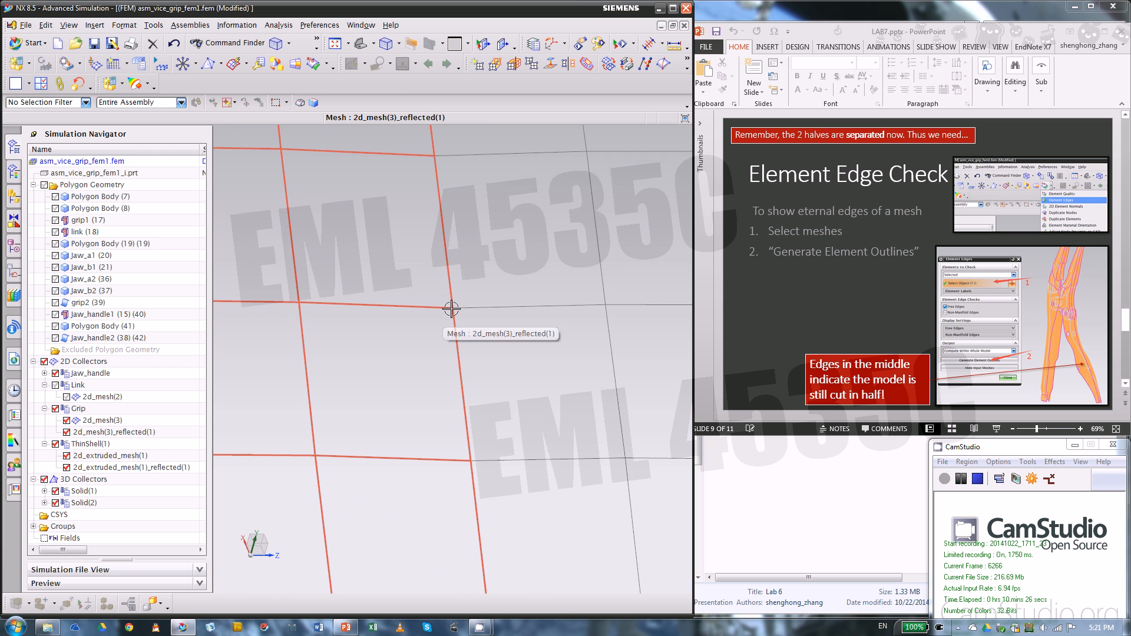
click(451, 308)
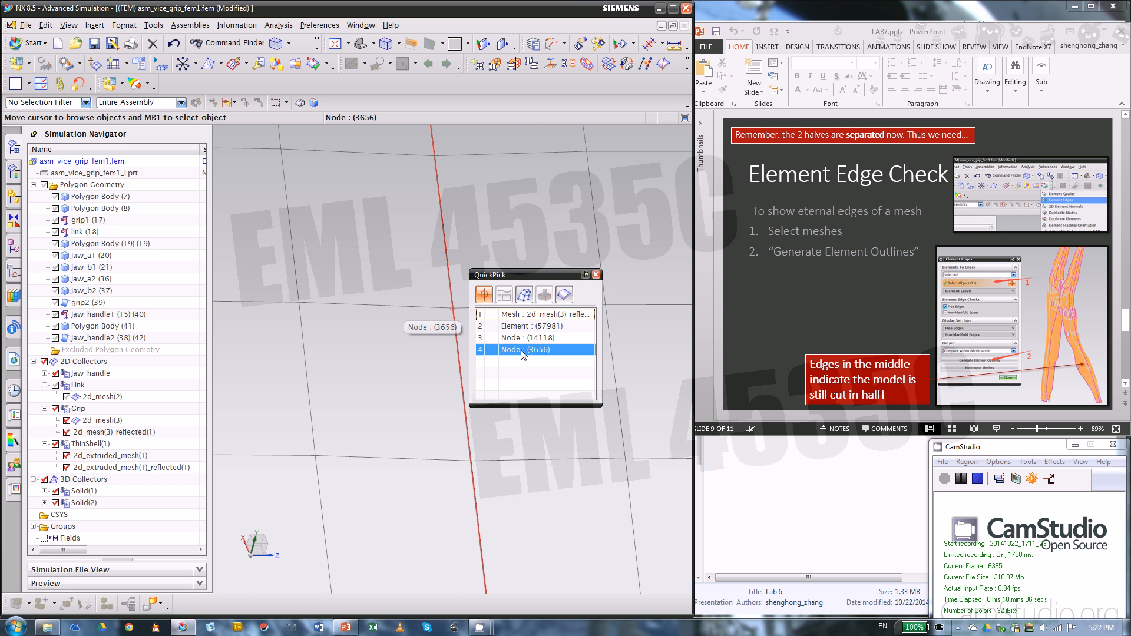
click(531, 313)
Step: Examine how the original and reflected grip meshes meet along the middle seam, close up and as a whole
scroll(505, 330, down, 3)
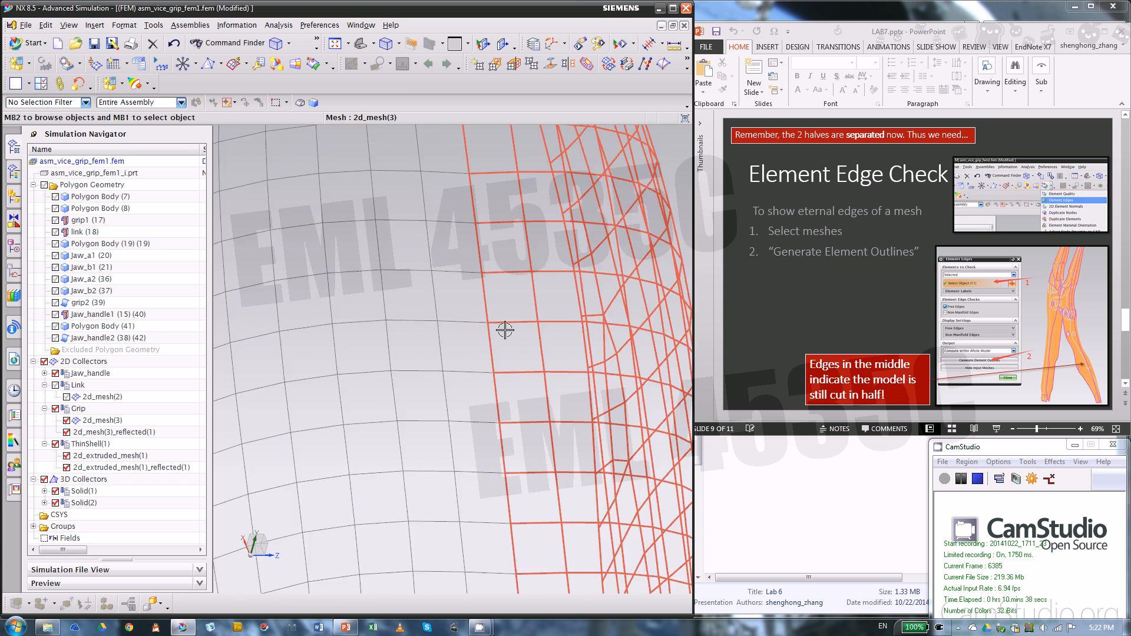
scroll(505, 329, down, 3)
scroll(501, 327, up, 6)
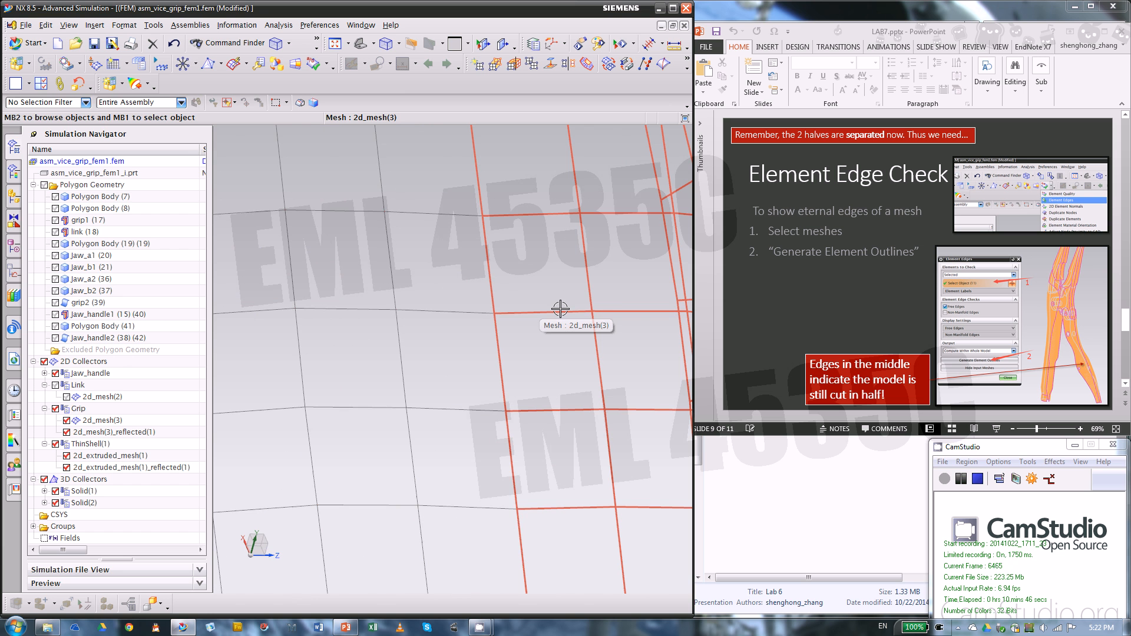
scroll(510, 391, down, 4)
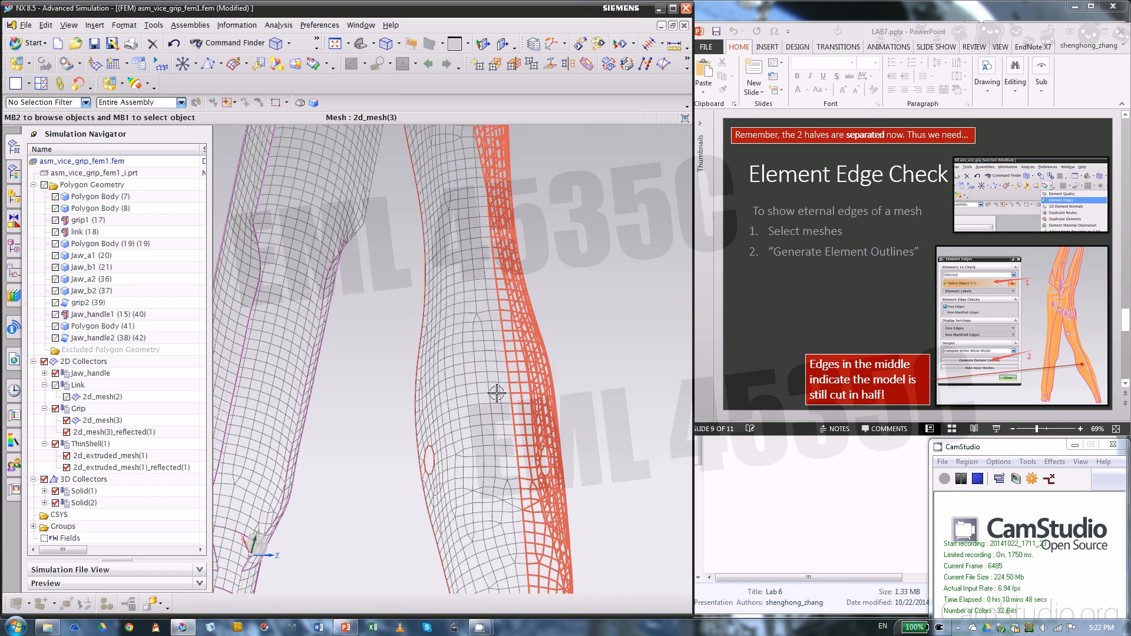
scroll(491, 393, up, 2)
scroll(490, 393, up, 4)
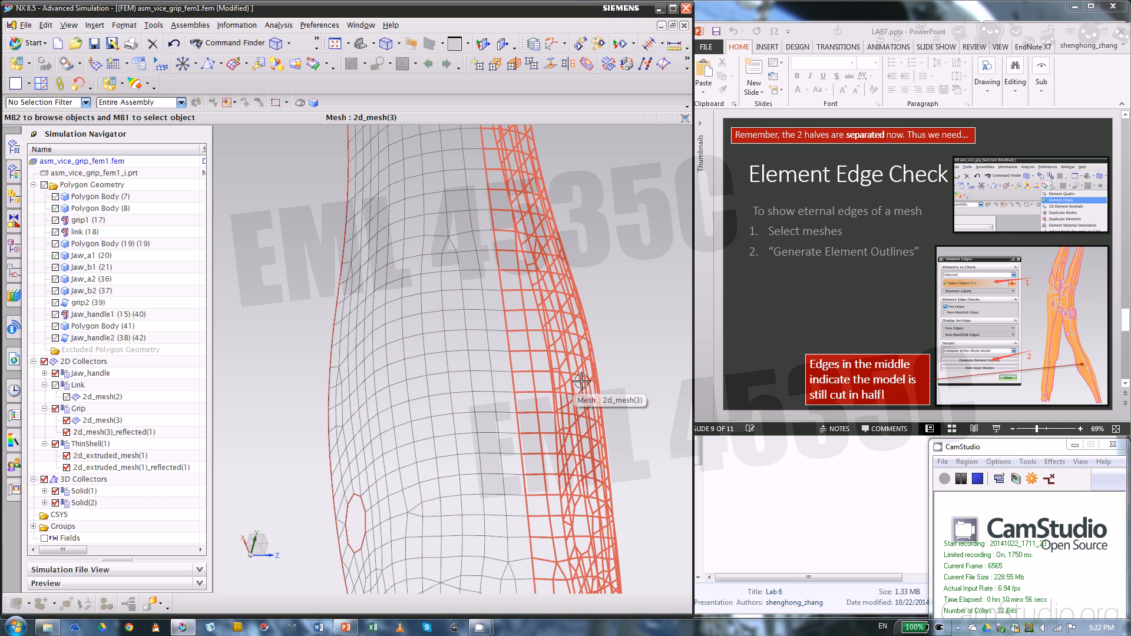
scroll(581, 382, down, 5)
middle_drag(548, 406, 578, 394)
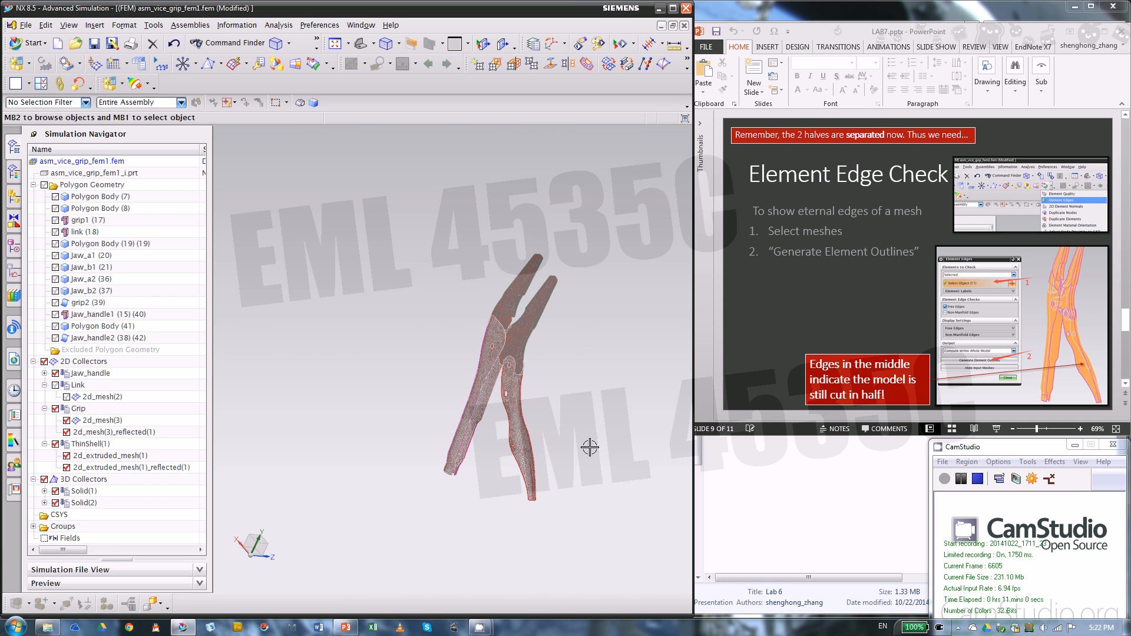
Step: Look at the "Merge Duplicated Nodes" slide in PowerPoint, and go back to the "Element Edge Check" slide
click(801, 297)
scroll(797, 312, down, 1)
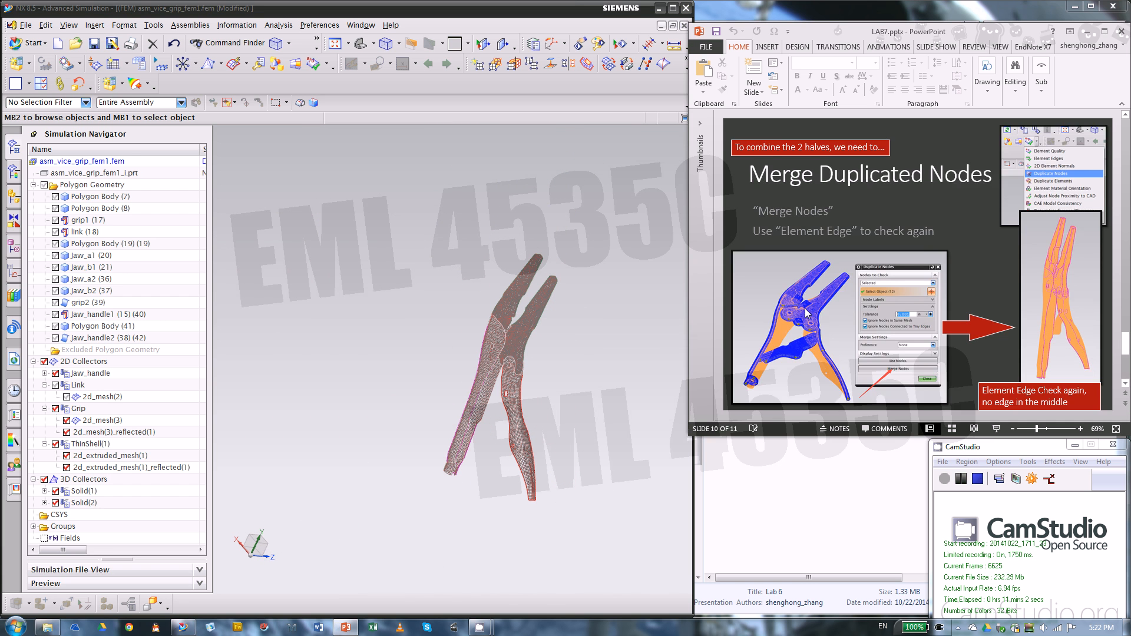
scroll(824, 313, up, 1)
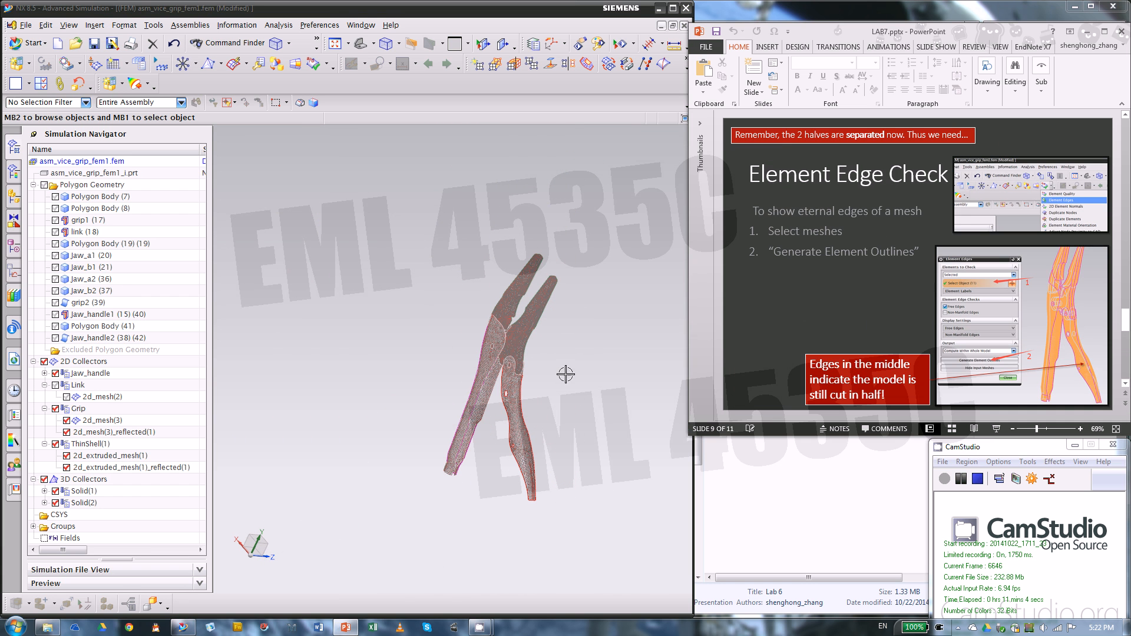
Step: Run the Element Edges check for free edges on all displayed meshes and generate their outlines, computed within the whole model
middle_drag(566, 373, 542, 346)
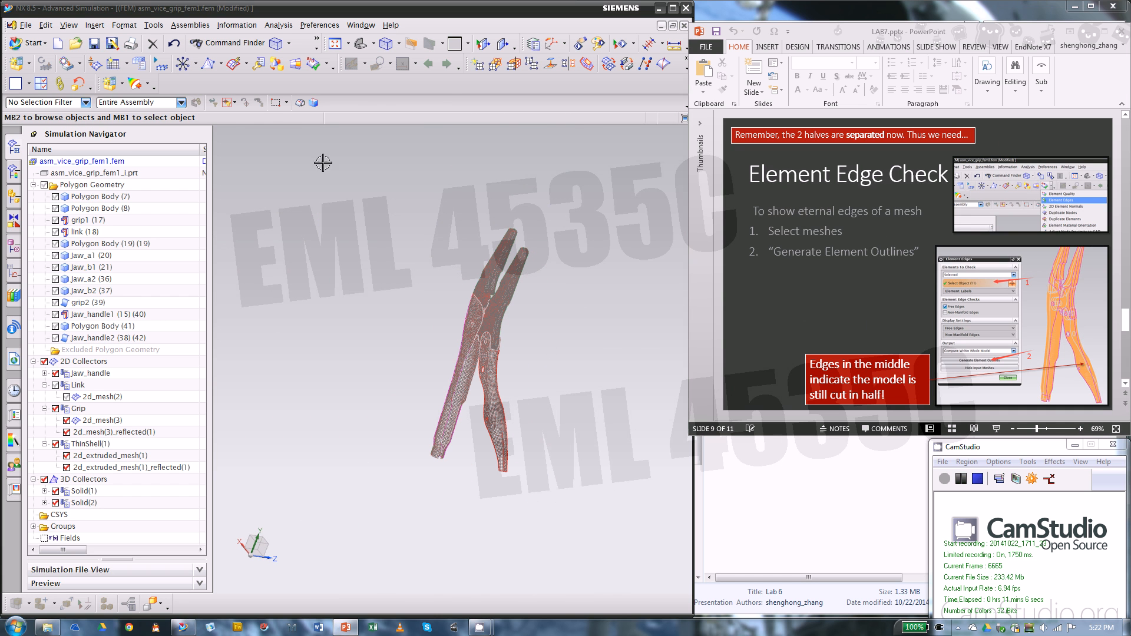
click(327, 65)
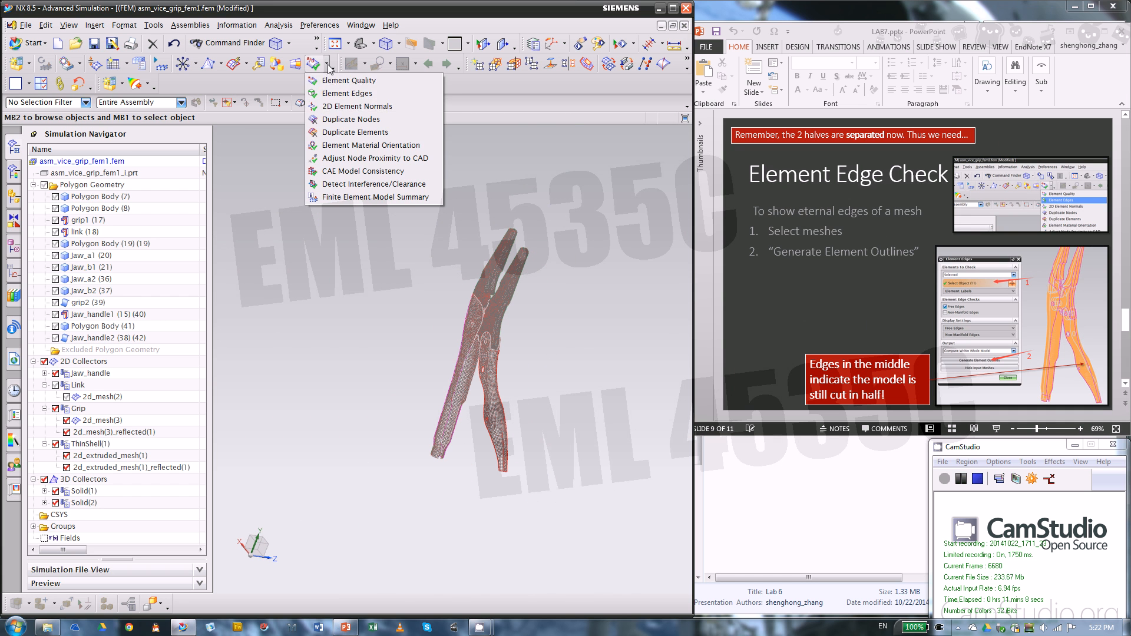
click(356, 94)
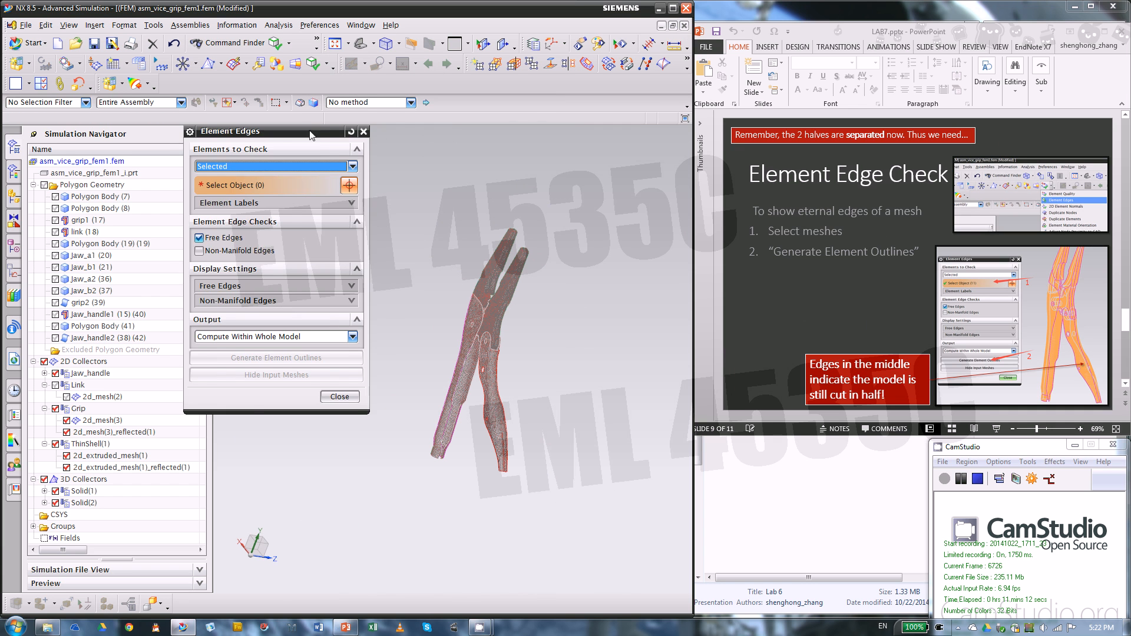
drag(312, 131, 343, 130)
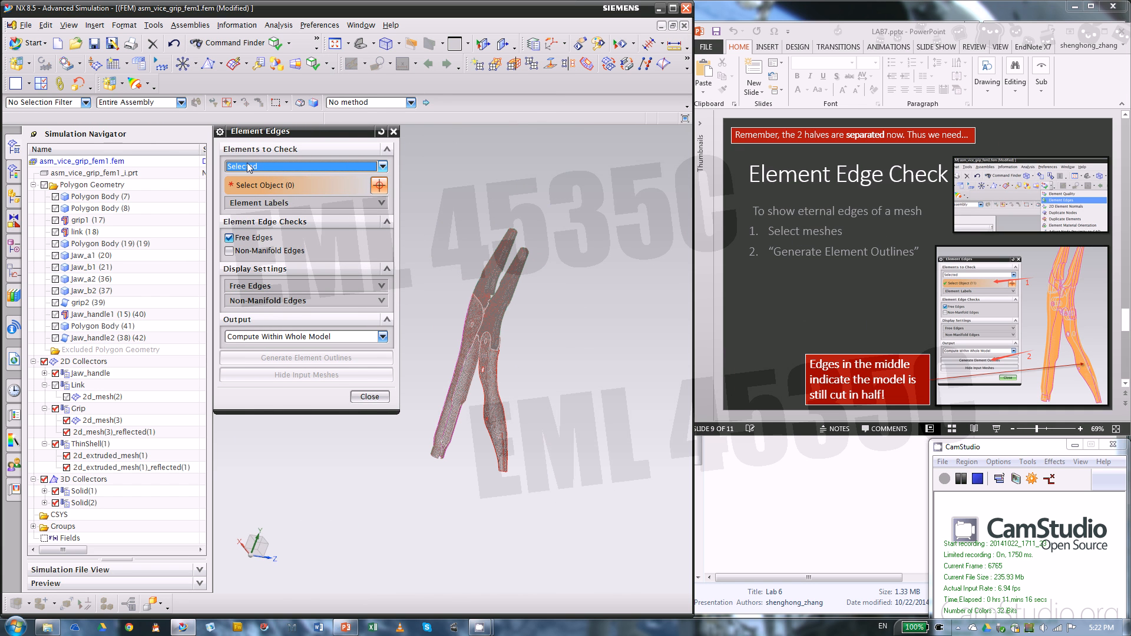
scroll(622, 271, down, 1)
drag(441, 199, 602, 480)
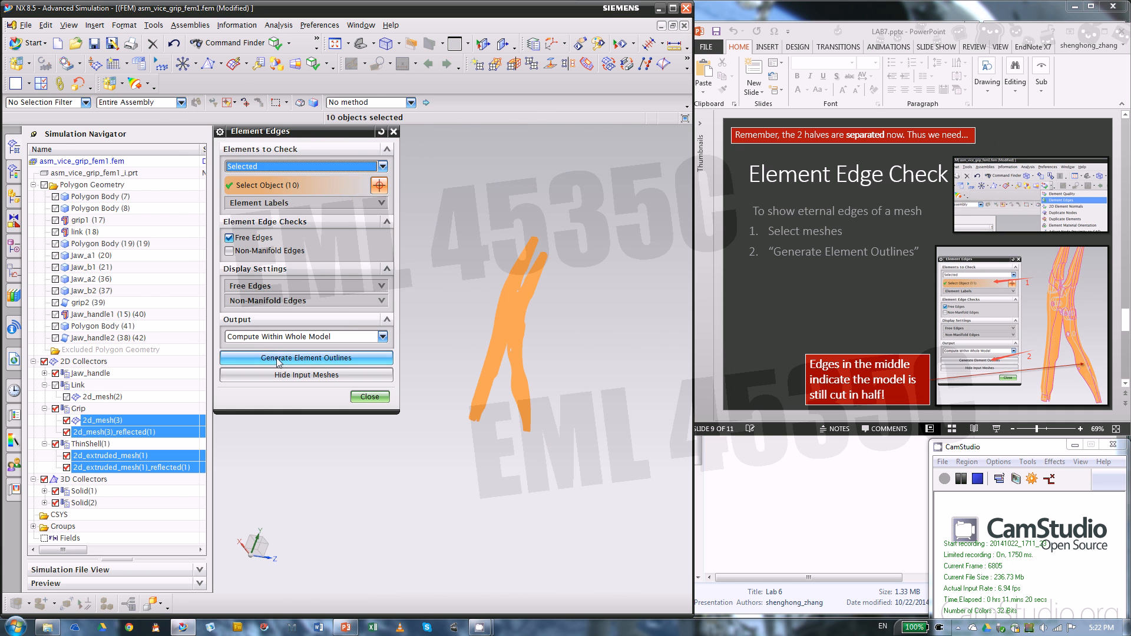
click(306, 357)
Step: Examine the free-edge outlines along the middle seam of the grip handle, and close the Element Edges check
scroll(533, 412, up, 5)
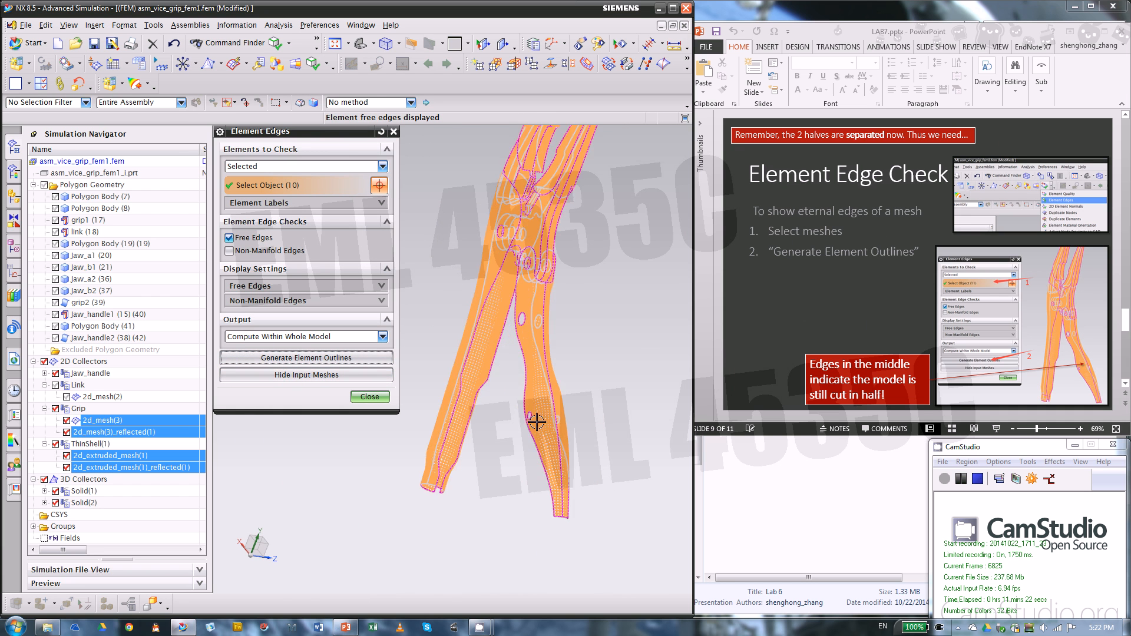
middle_drag(540, 397, 546, 372)
scroll(490, 429, up, 4)
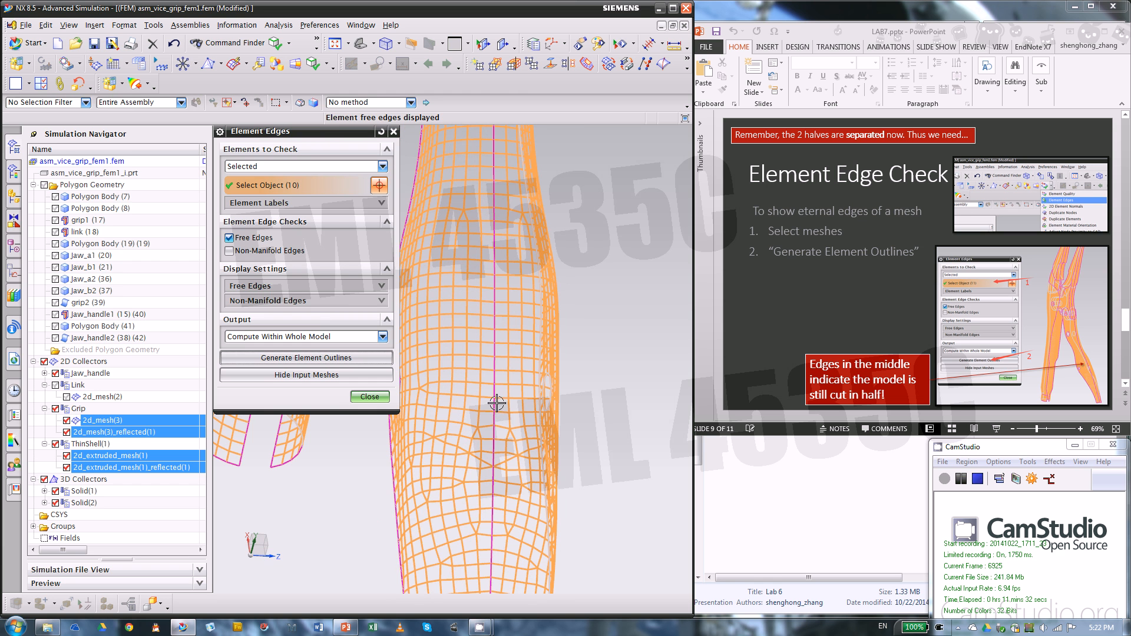
scroll(495, 407, down, 2)
scroll(483, 353, down, 2)
scroll(548, 350, up, 4)
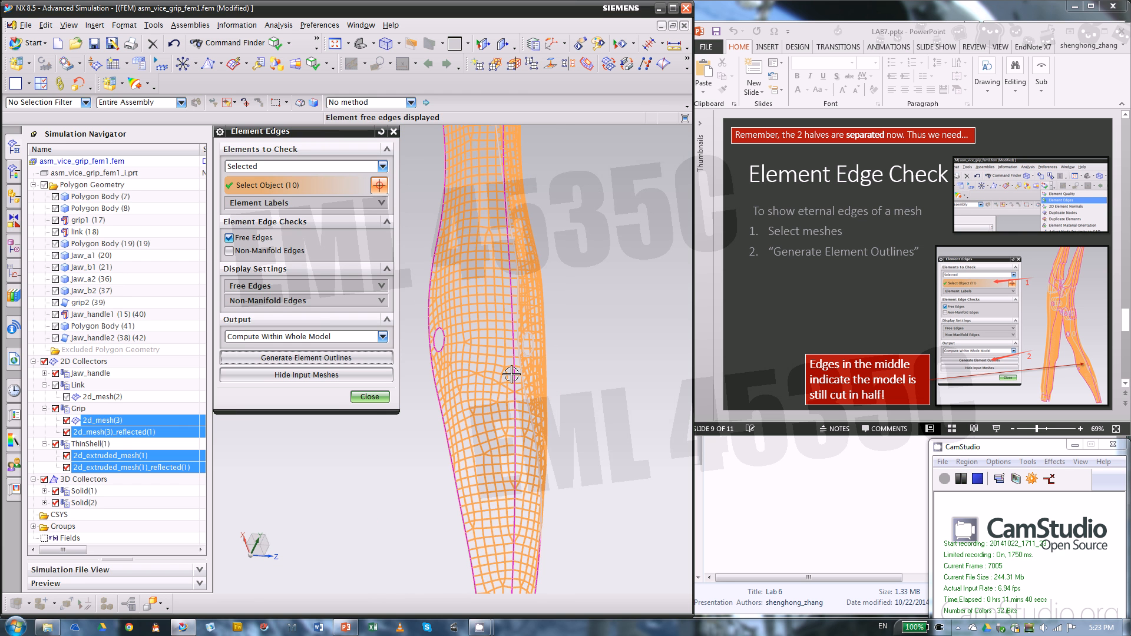
click(370, 396)
Step: Look over the outlined seams on both handles, and refresh the display to clear the outlines
scroll(472, 326, down, 4)
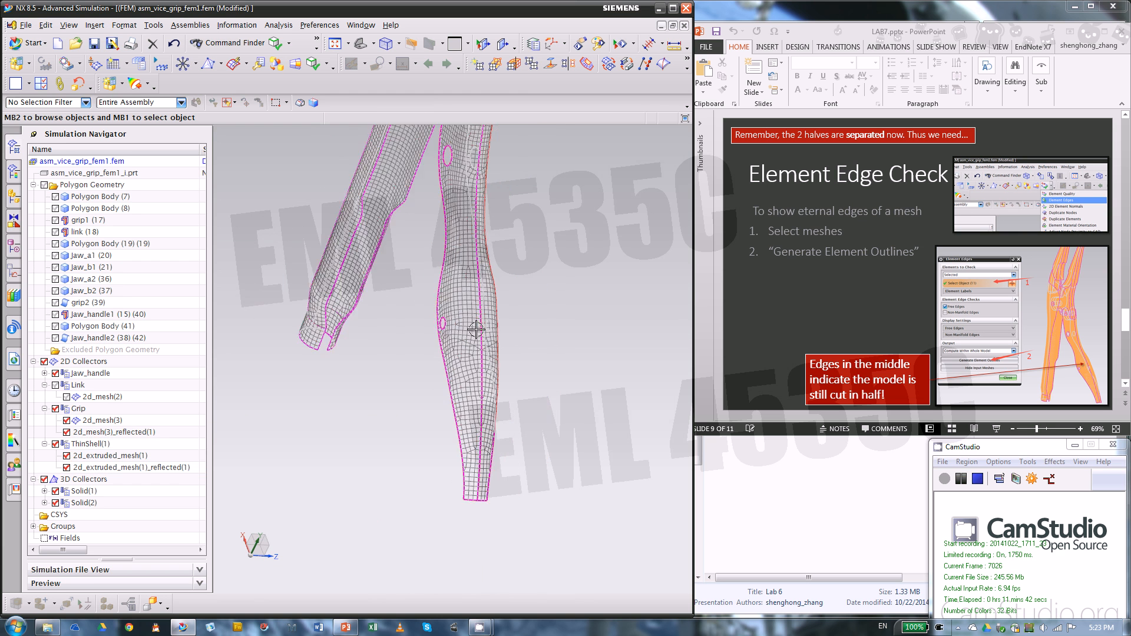
mouse_move(443, 397)
middle_down()
mouse_move(417, 424)
mouse_move(450, 405)
middle_up()
scroll(442, 443, up, 4)
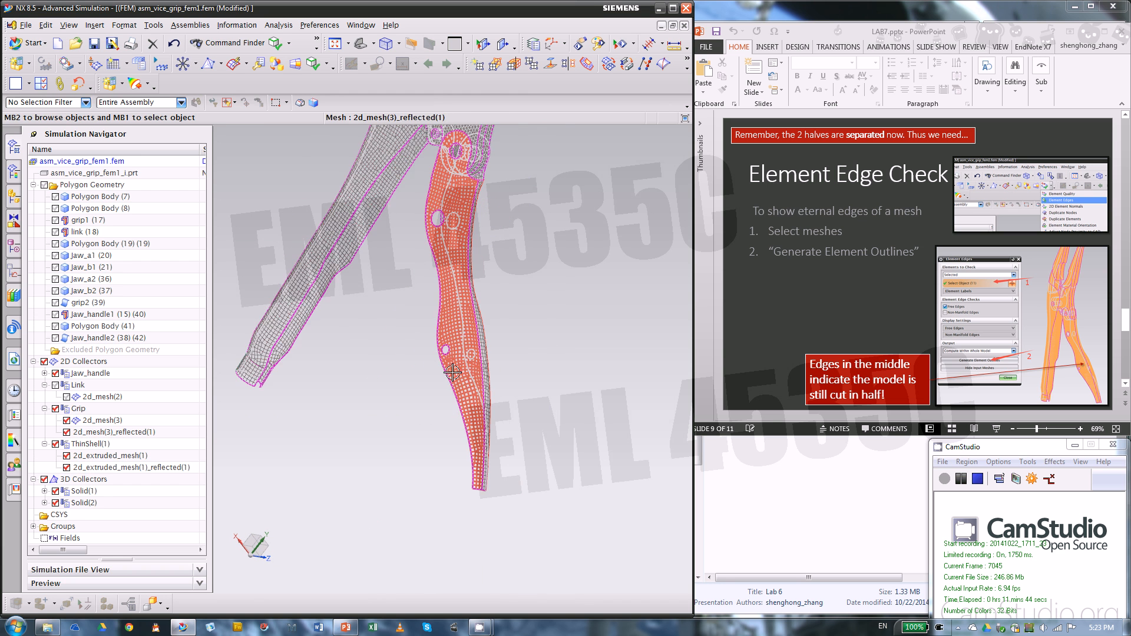
scroll(492, 340, up, 3)
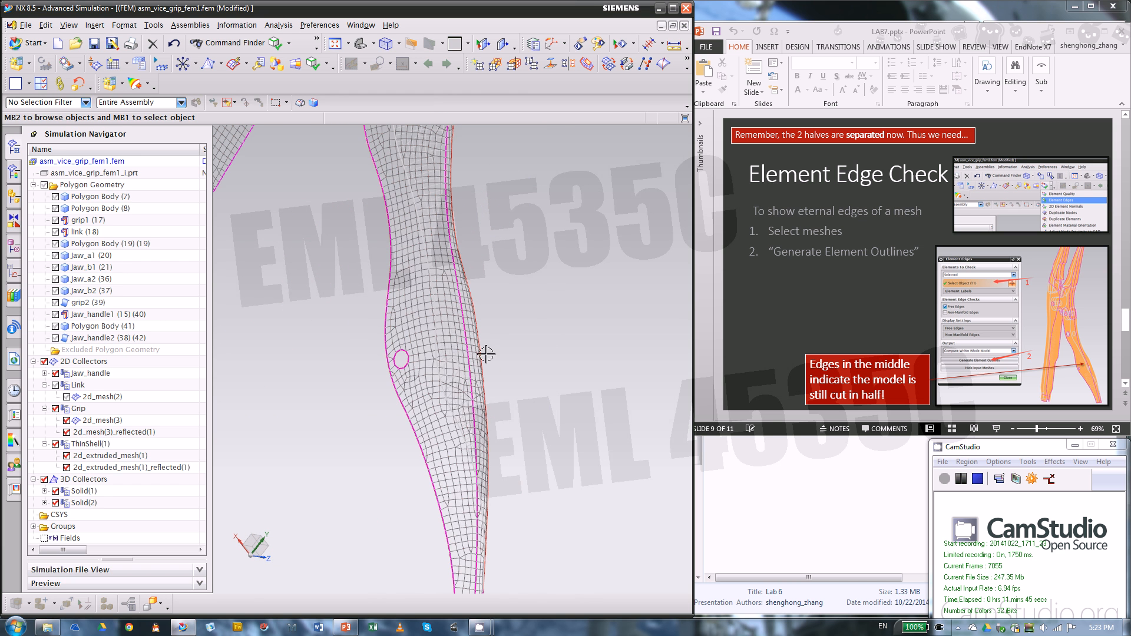
right_click(532, 338)
click(533, 357)
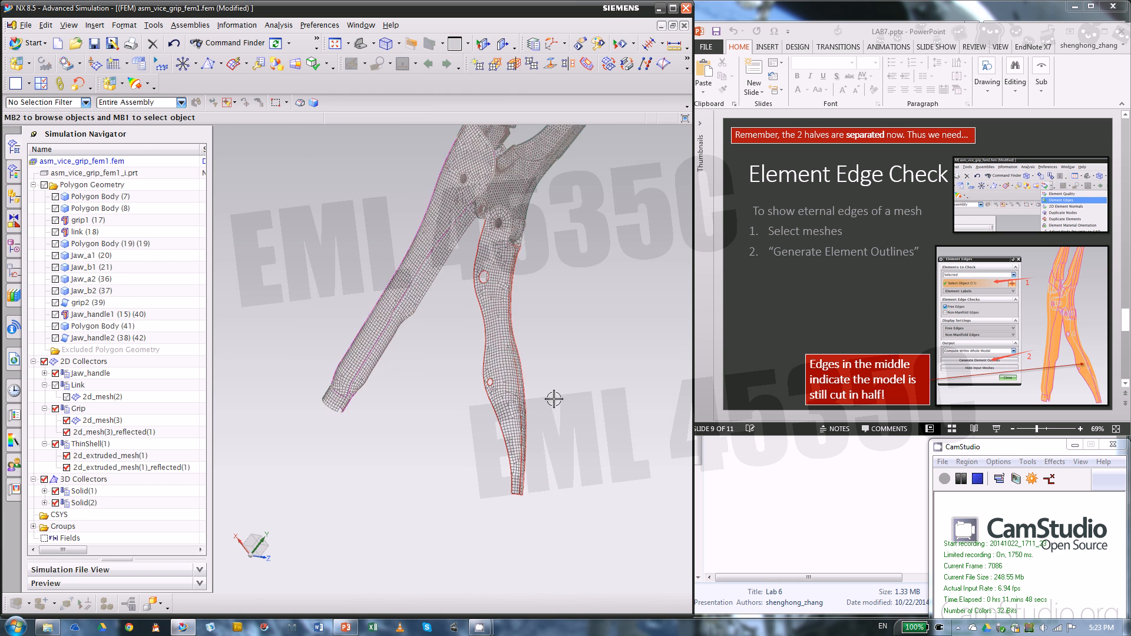
scroll(407, 365, up, 1)
Step: Start a Duplicate Nodes check on all displayed meshes and list the nodes with a tolerance of 0.001 in
click(326, 65)
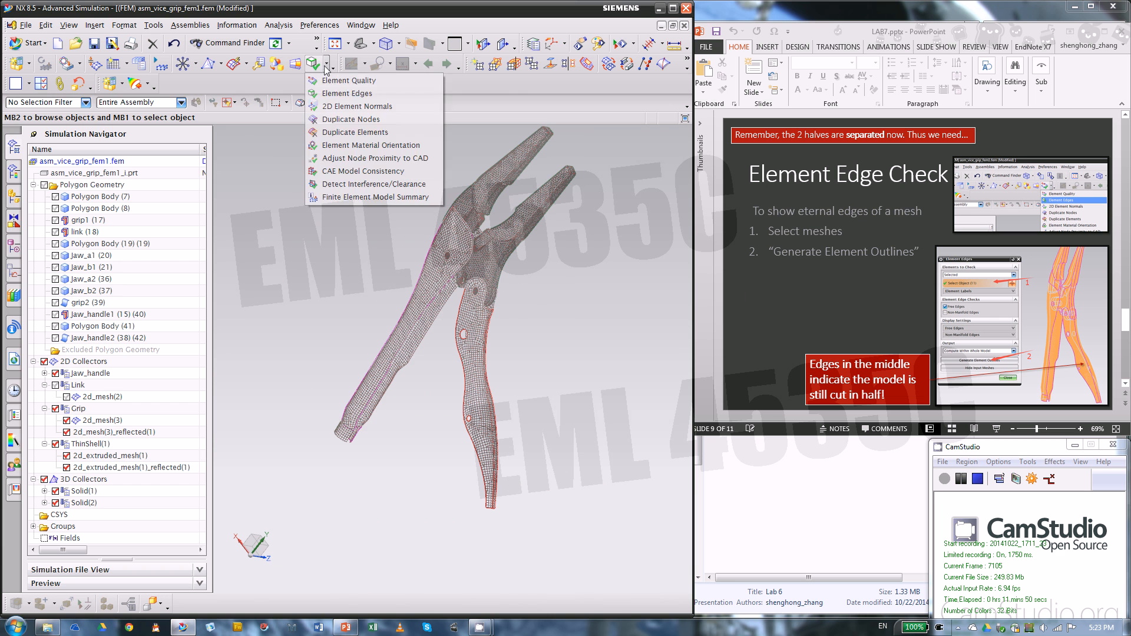
click(348, 121)
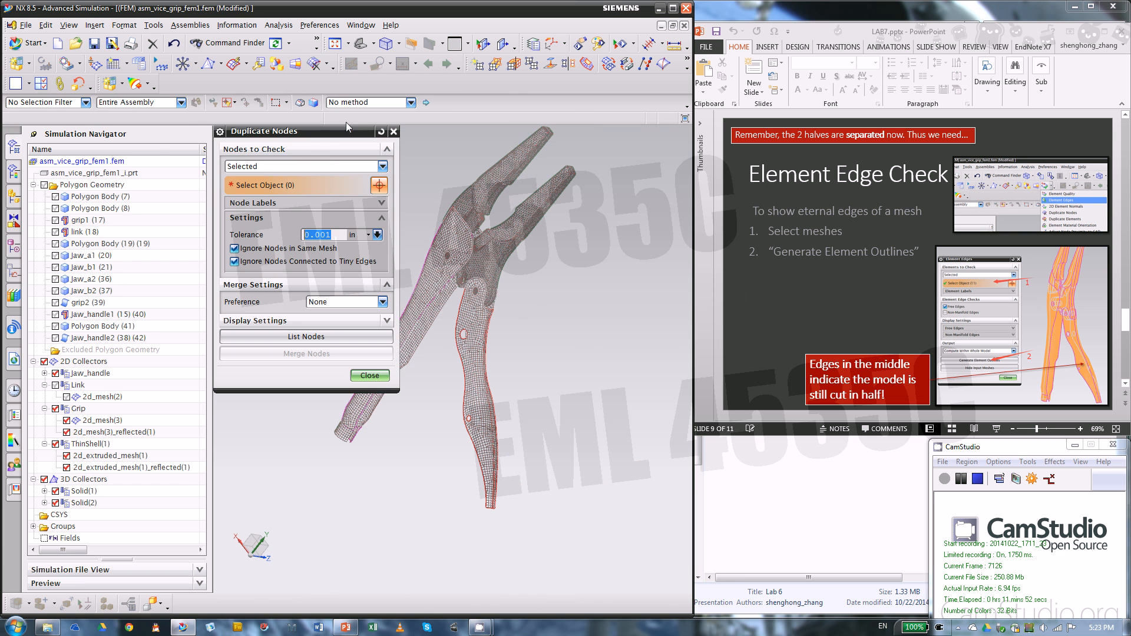
scroll(589, 342, down, 2)
drag(446, 196, 655, 508)
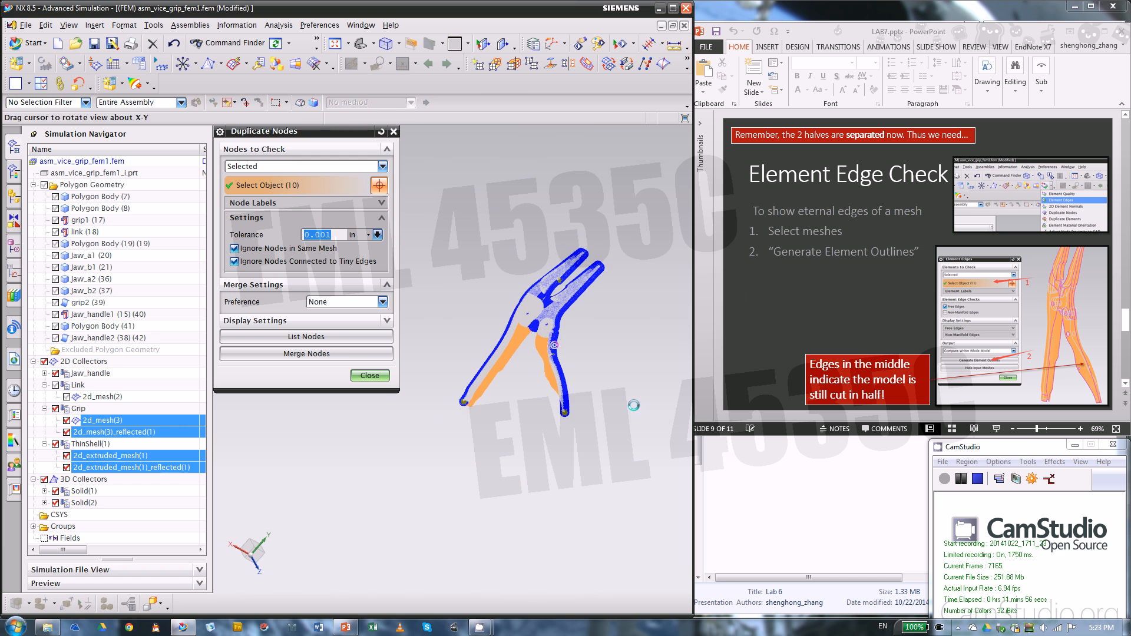
right_click(601, 321)
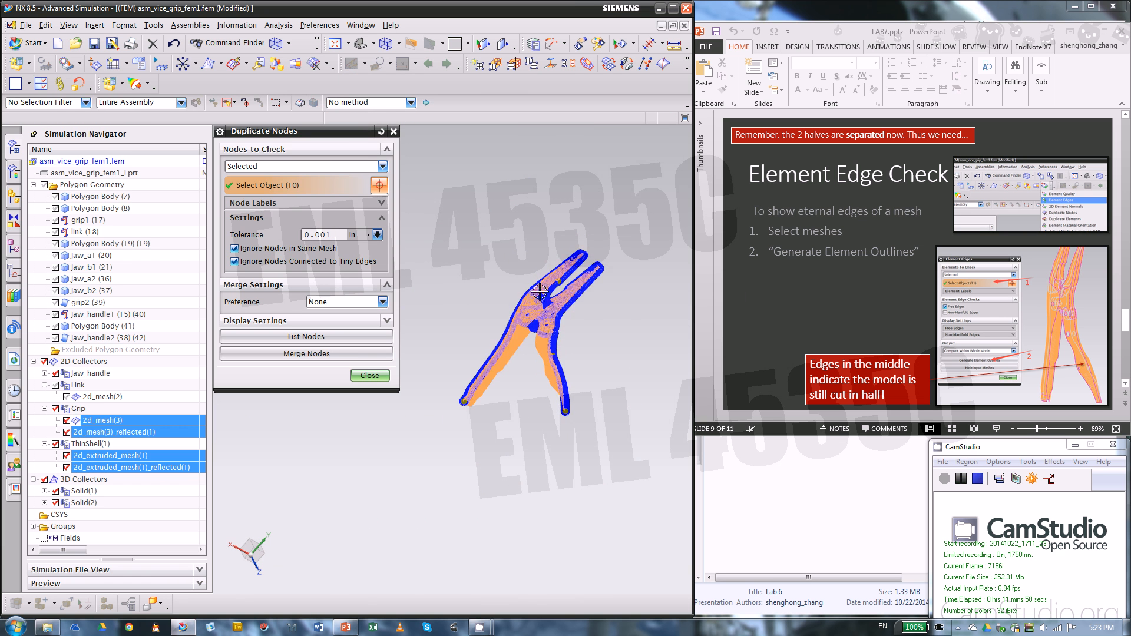
Step: Inspect the marked nodes along the handle seam, set the duplicate-node tolerance to 0.01 in, and list the nodes again
scroll(564, 266, up, 5)
scroll(601, 371, down, 5)
middle_drag(603, 374, 575, 430)
scroll(576, 429, up, 6)
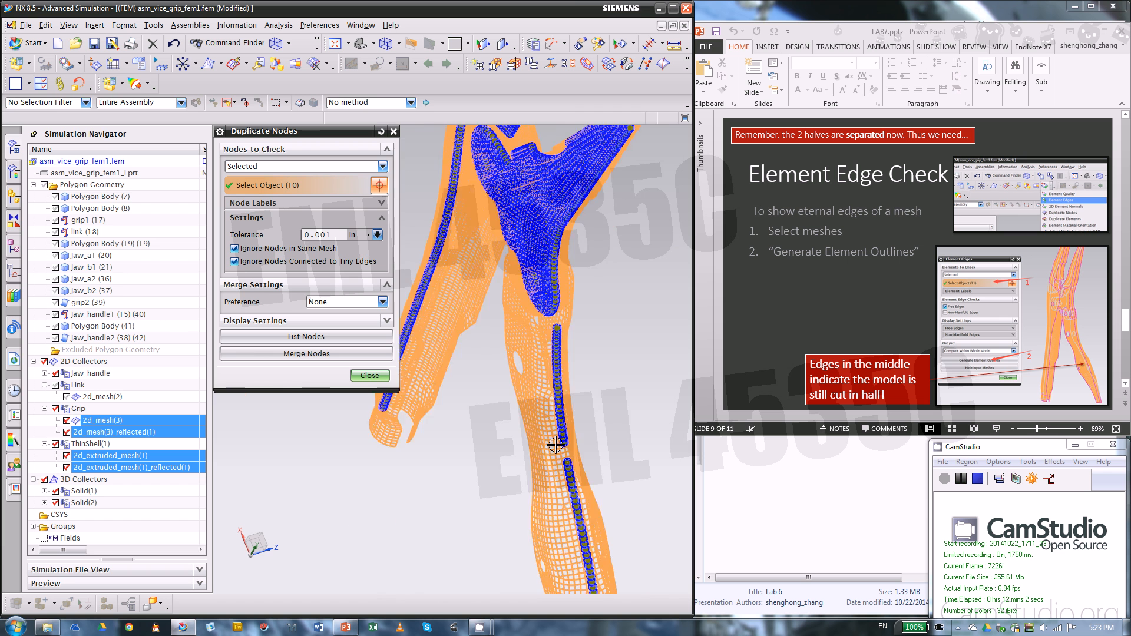
middle_drag(563, 346, 581, 404)
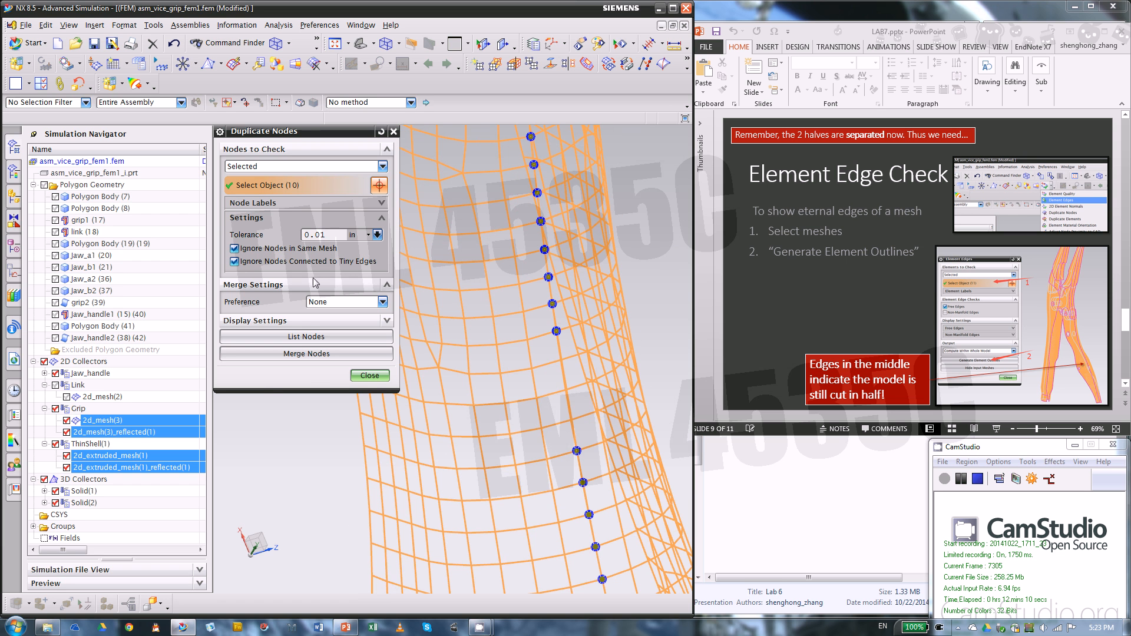
key(Return)
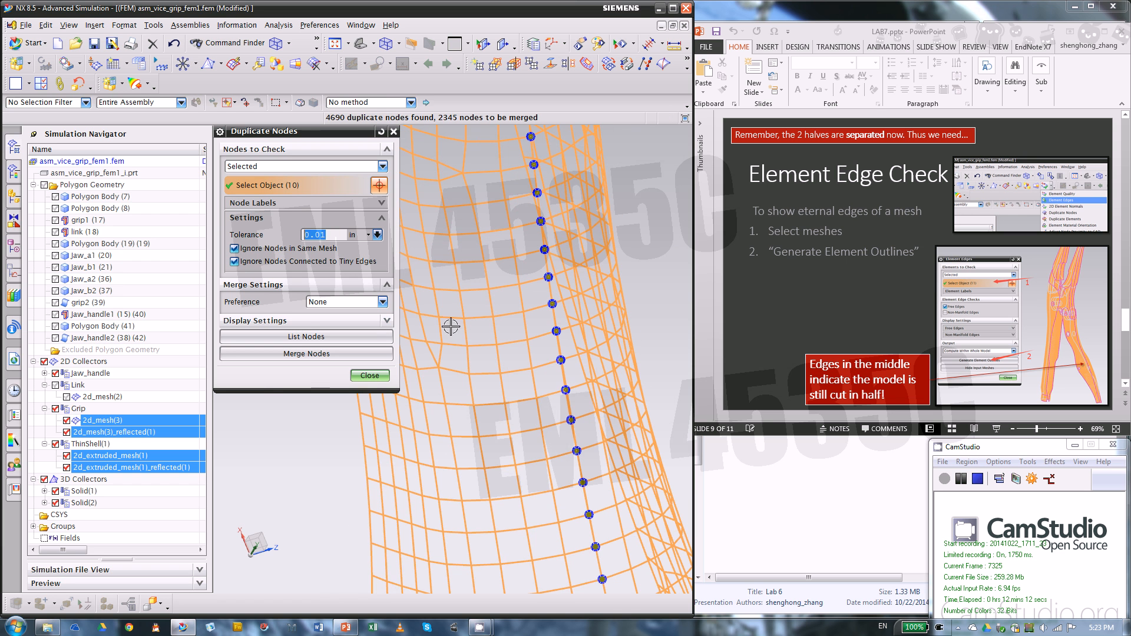
Step: Check the marked nodes along the handle seam and jaws, merge the duplicate nodes, and close the check
scroll(574, 324, down, 4)
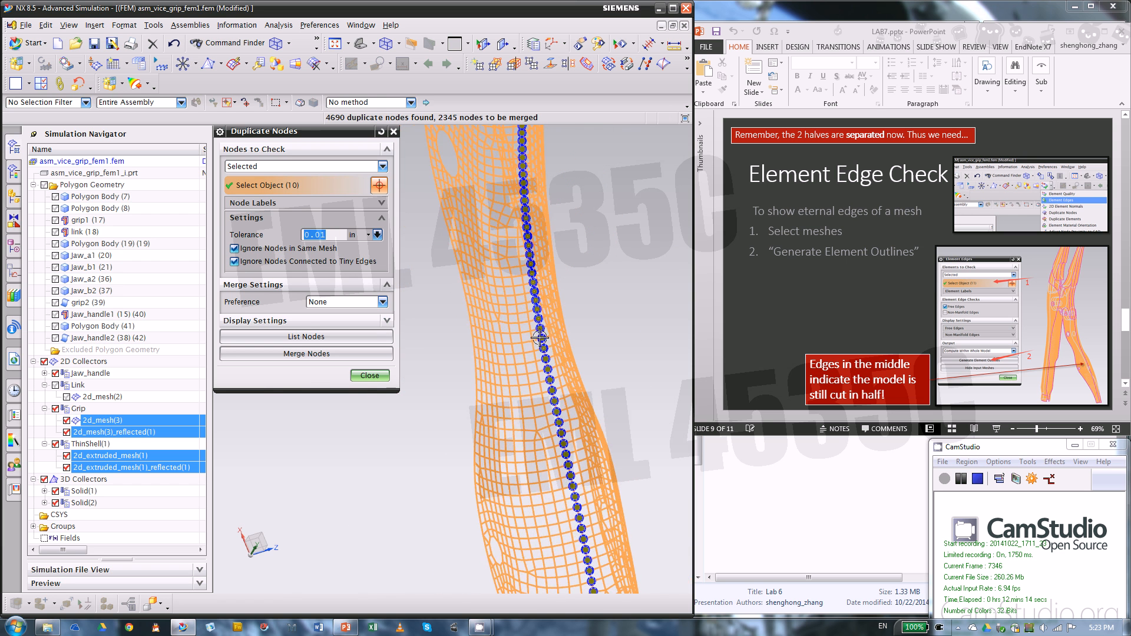
scroll(565, 336, down, 3)
scroll(498, 453, up, 5)
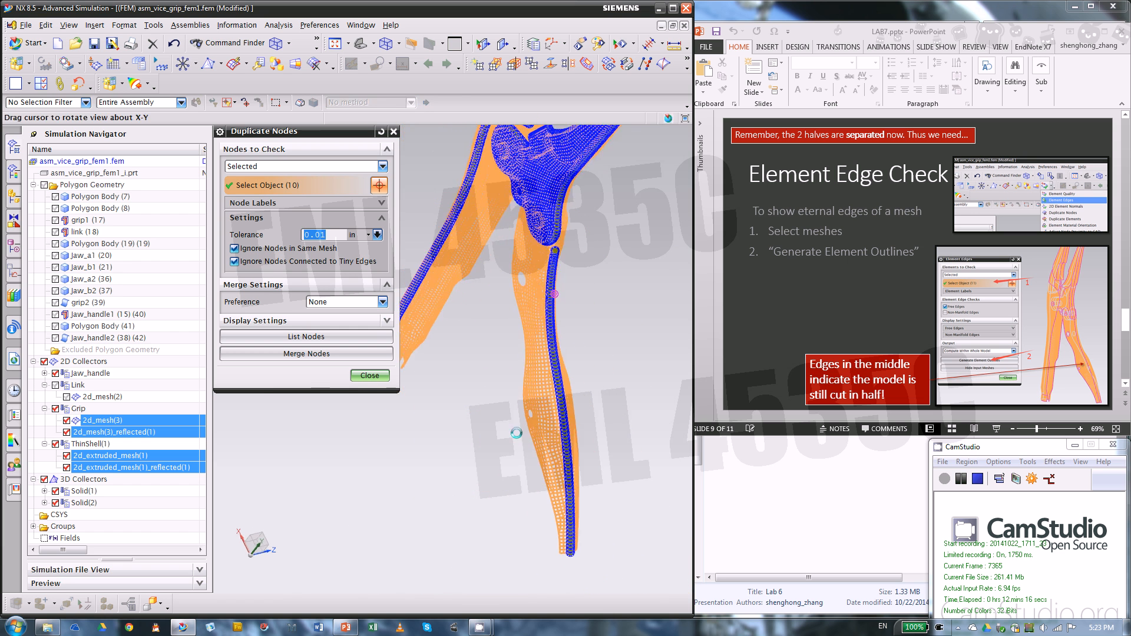
scroll(534, 314, down, 5)
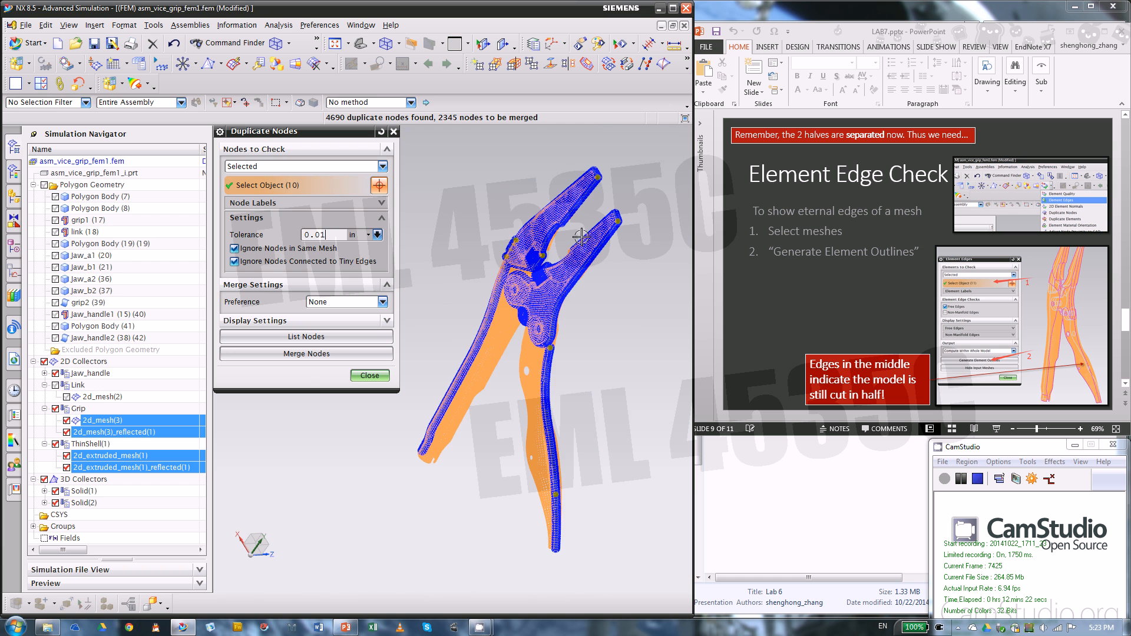
scroll(580, 236, up, 5)
scroll(646, 201, up, 2)
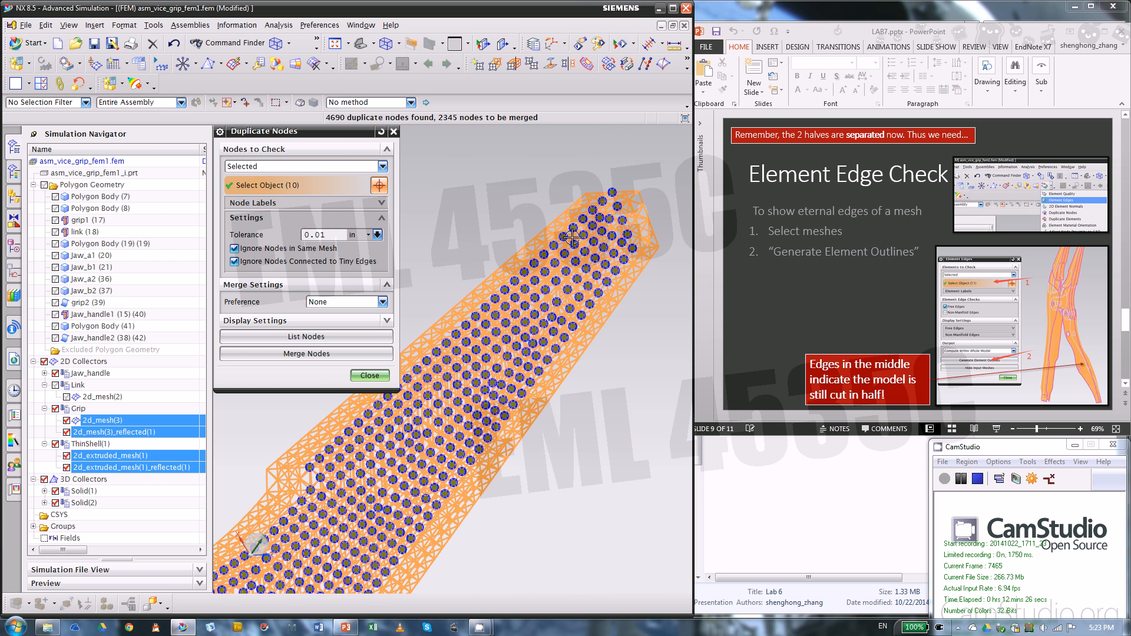
scroll(571, 237, down, 6)
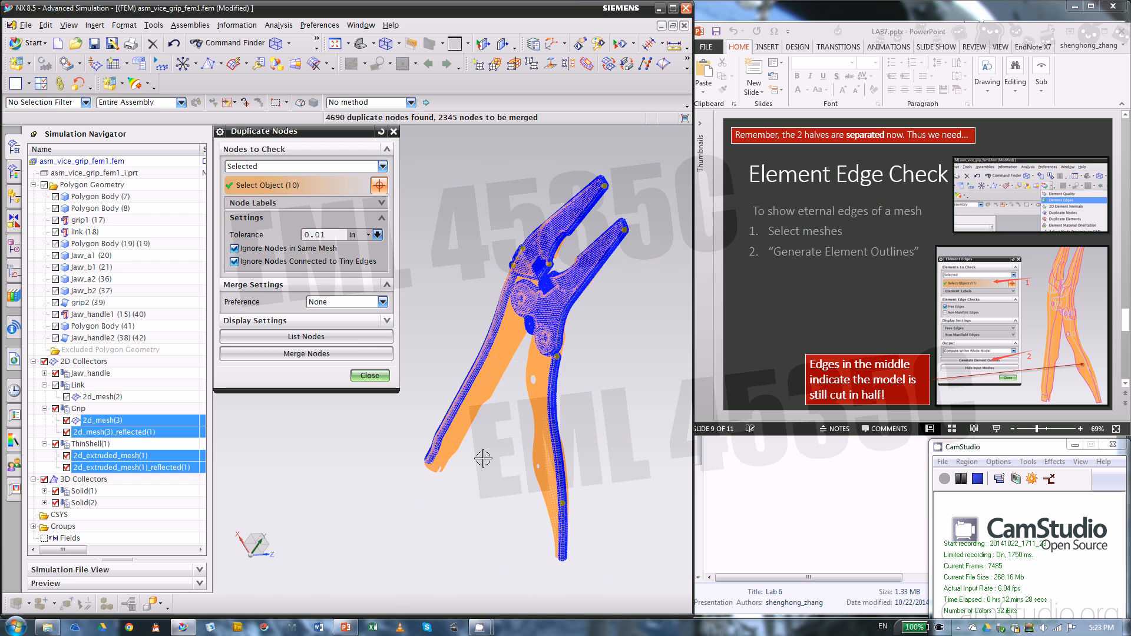
click(312, 356)
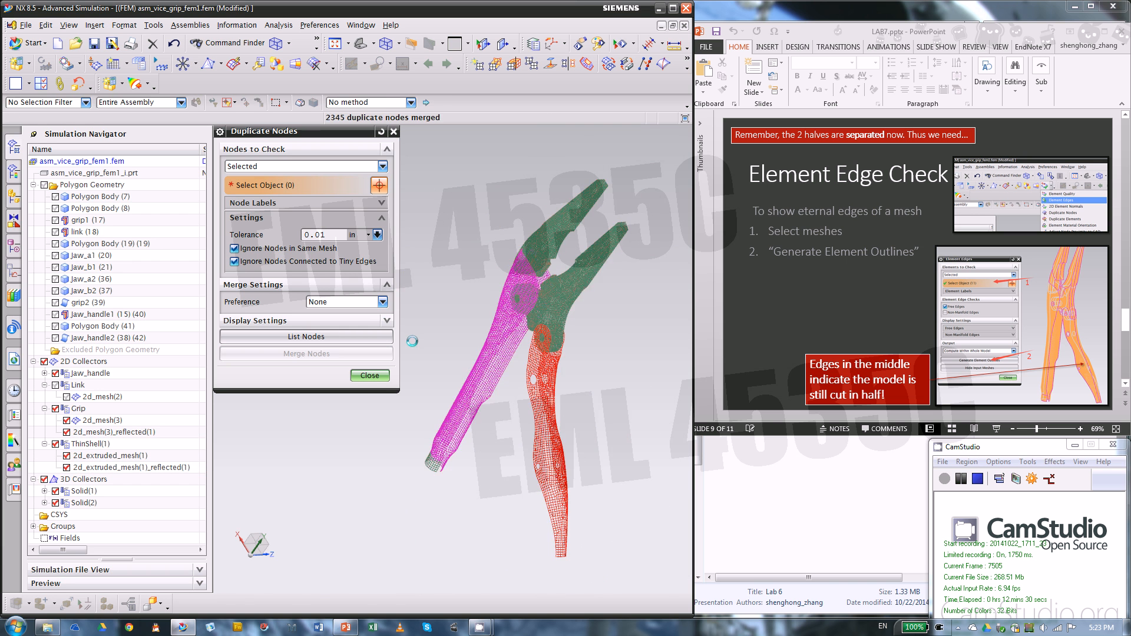
click(370, 375)
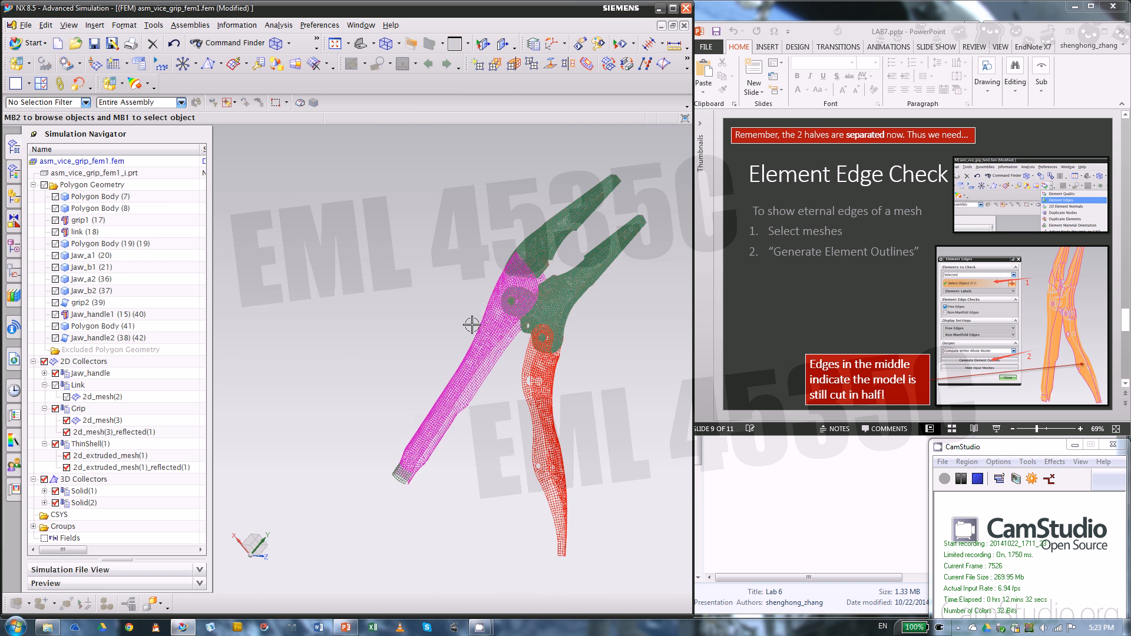
Step: Repeat the Element Edges check on all displayed meshes of the merged model and generate the free-edge outlines
middle_drag(472, 324, 465, 392)
scroll(465, 391, up, 2)
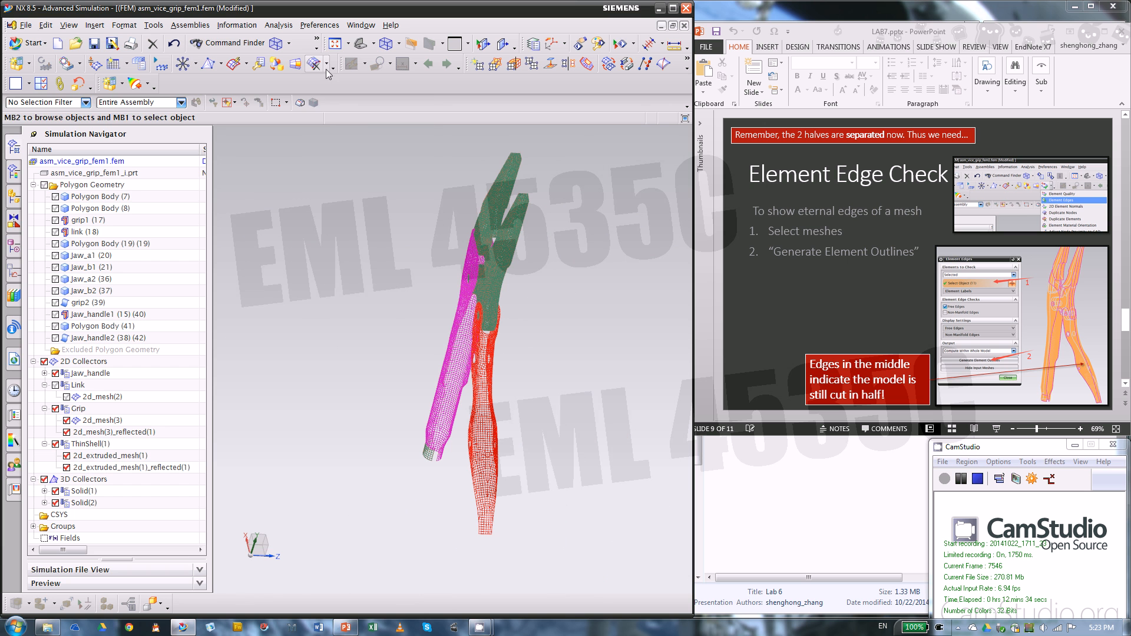
click(326, 65)
click(338, 95)
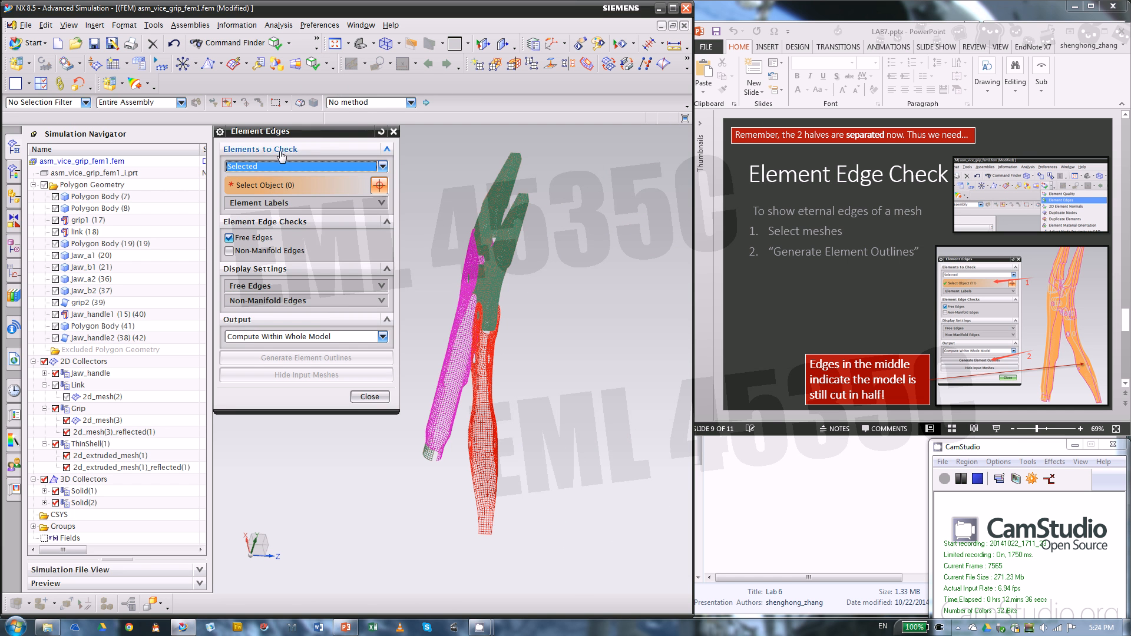
scroll(601, 318, down, 2)
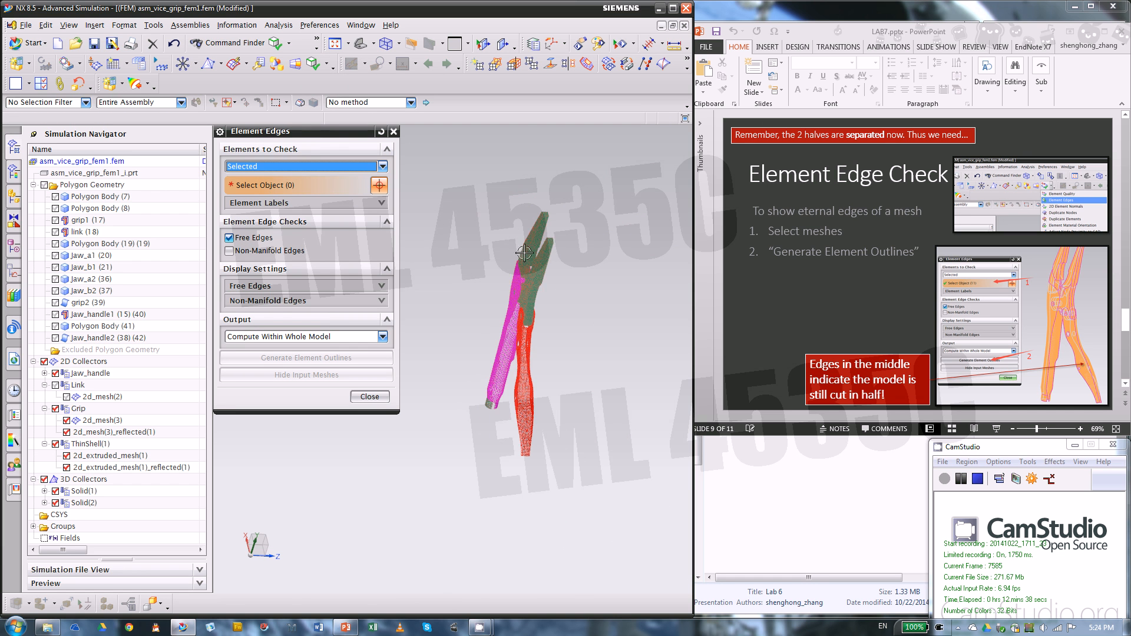
key(ctrl+a)
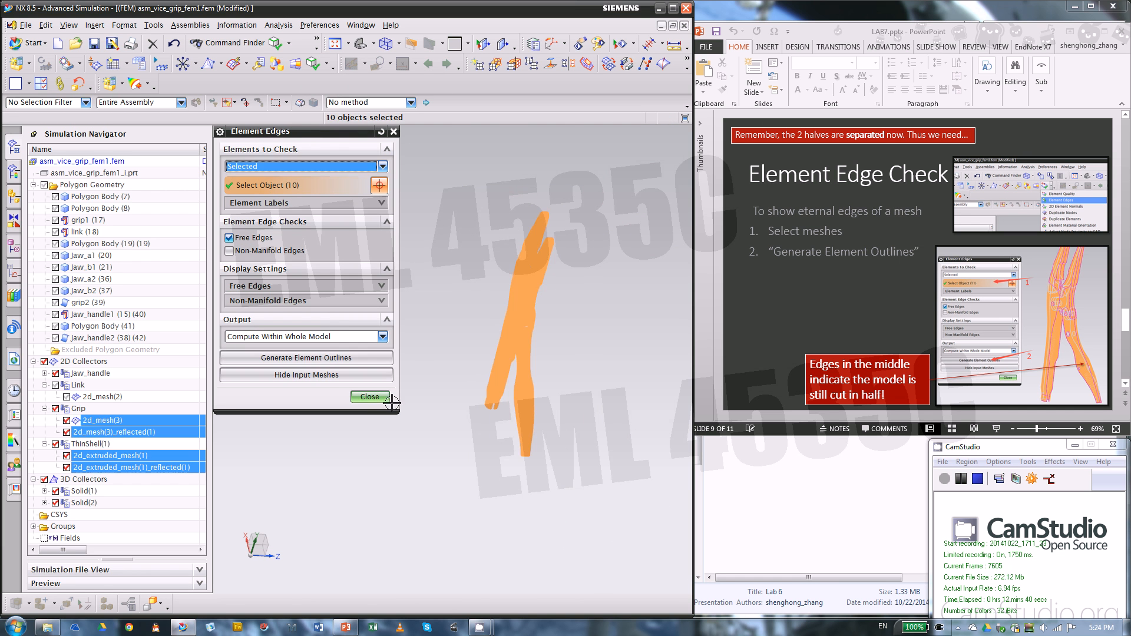
click(306, 357)
Step: Examine the middle of both handles for remaining free edges close up and as a whole, and close the check
scroll(528, 436, up, 6)
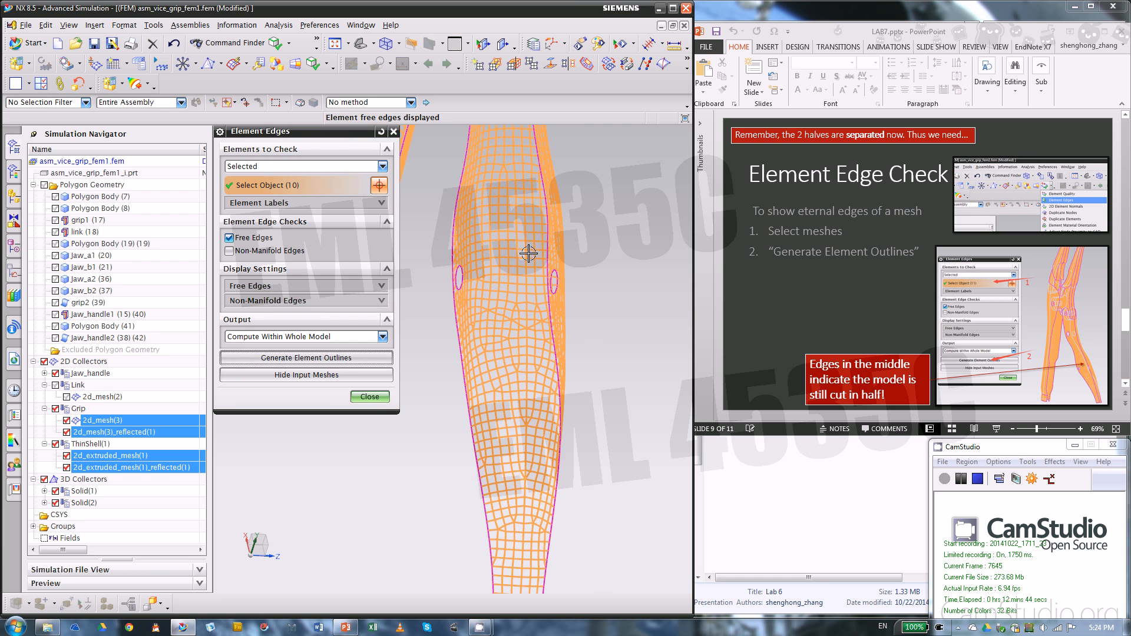
scroll(525, 252, down, 4)
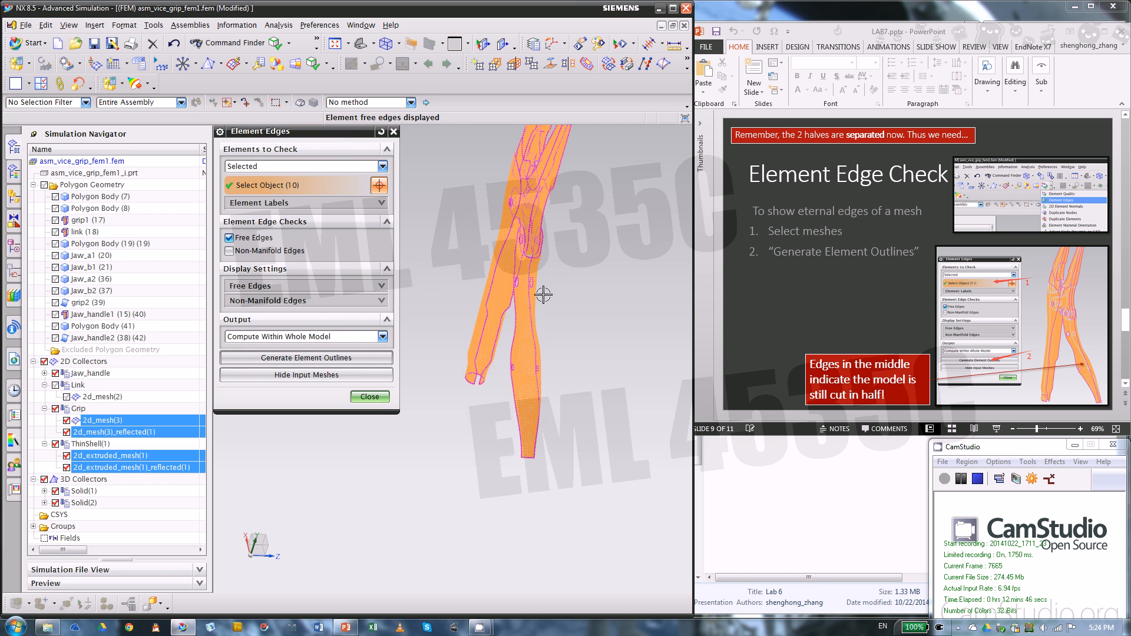
scroll(540, 316, up, 3)
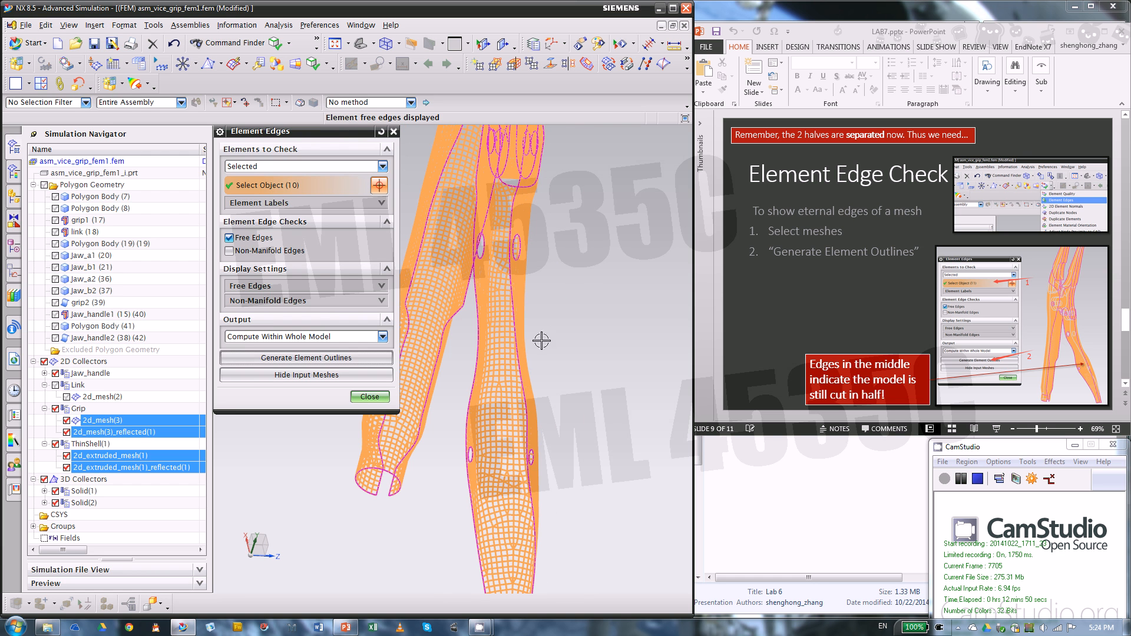
scroll(505, 434, up, 2)
scroll(523, 443, down, 5)
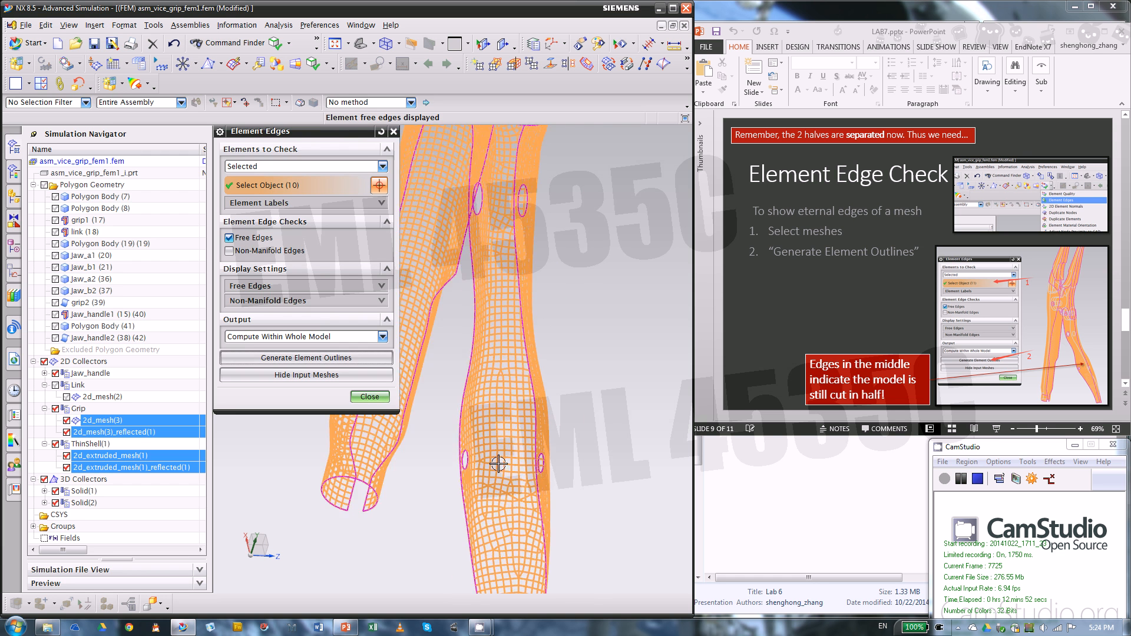
scroll(517, 494, up, 3)
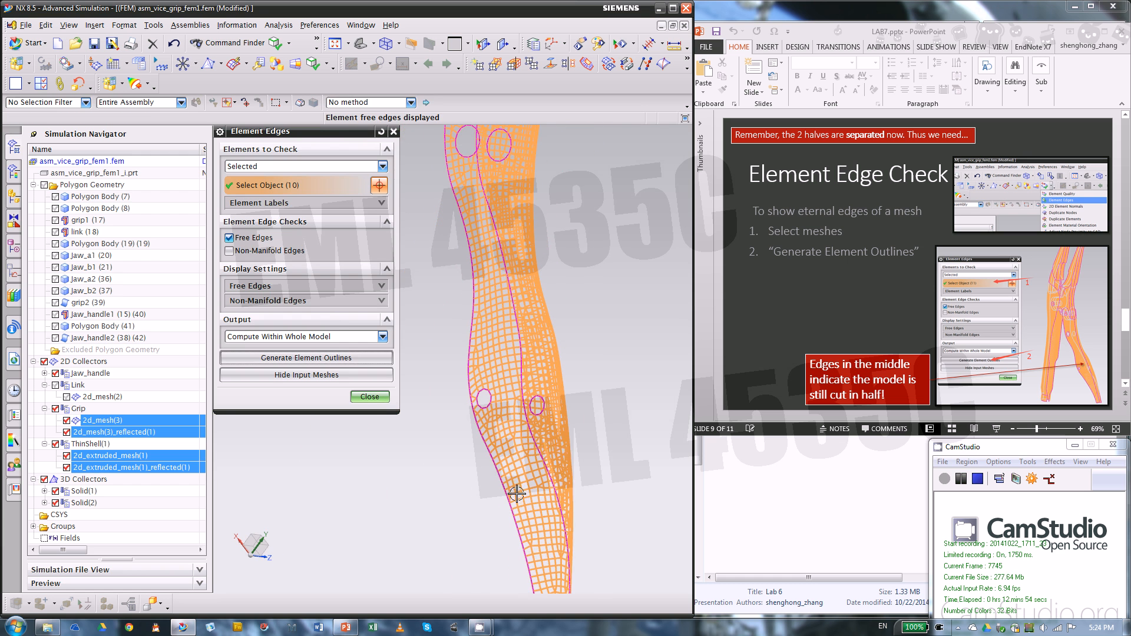
click(369, 397)
middle_drag(416, 396, 468, 429)
Step: Show the "Homework" slide in PowerPoint to read the lab questions, and return to the mesh model in NX
click(768, 328)
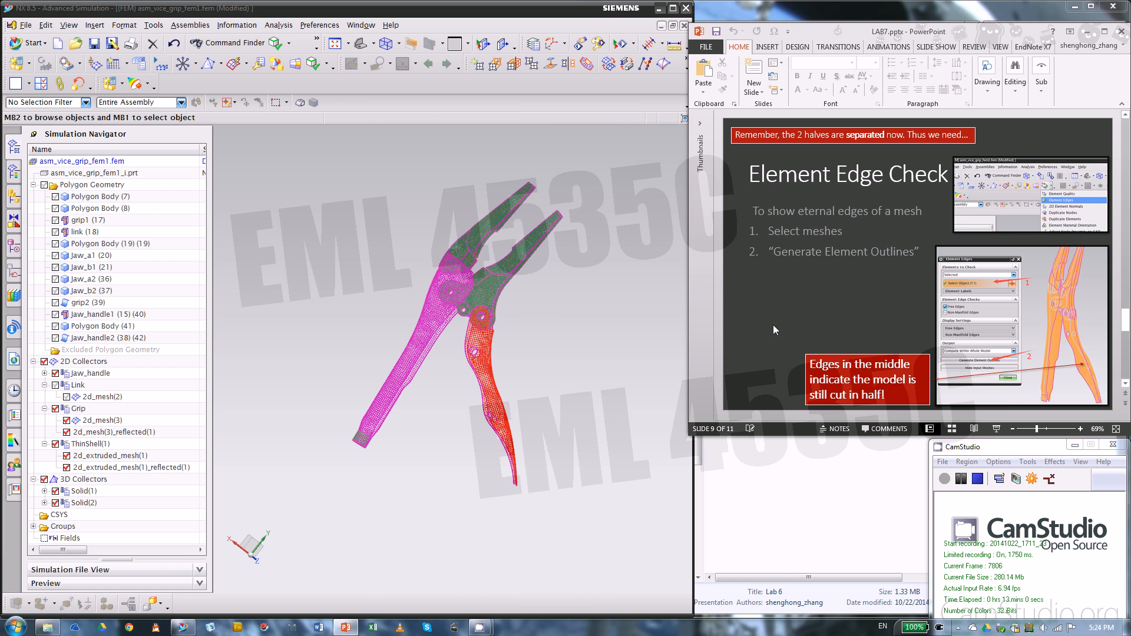
scroll(773, 326, down, 1)
scroll(774, 326, down, 1)
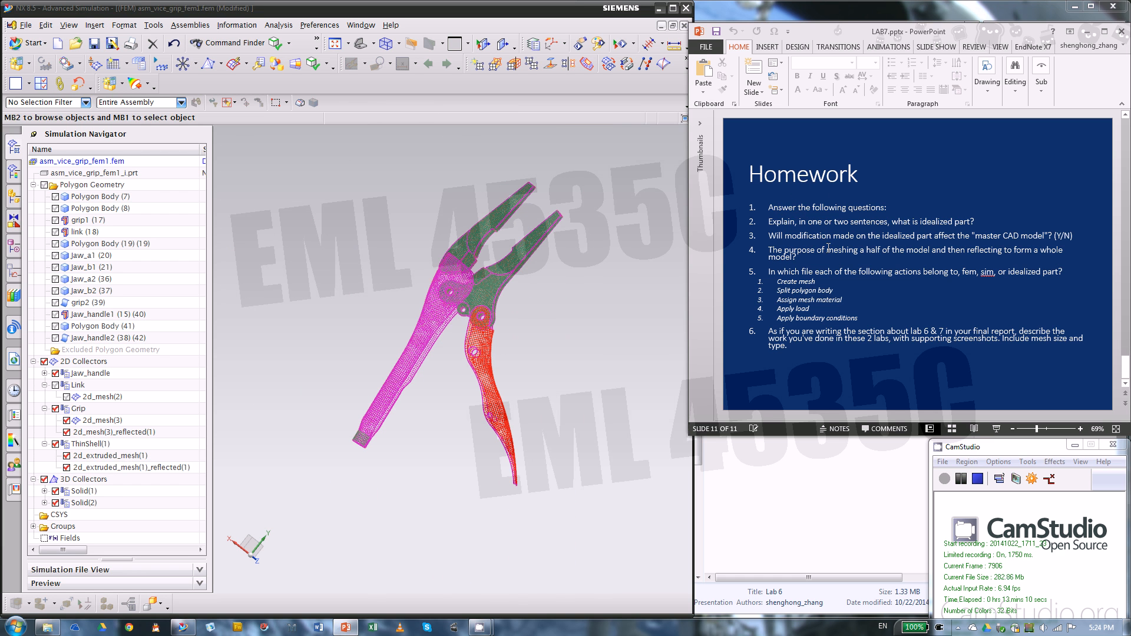
click(579, 285)
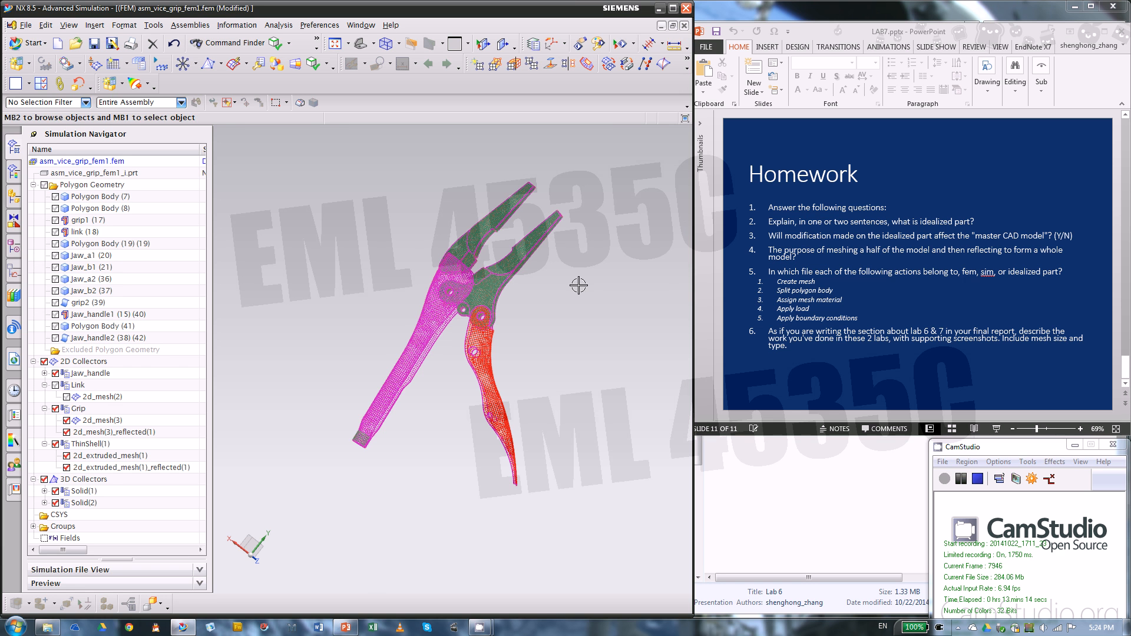
mouse_move(578, 285)
middle_down()
mouse_move(553, 206)
mouse_move(564, 287)
middle_up()
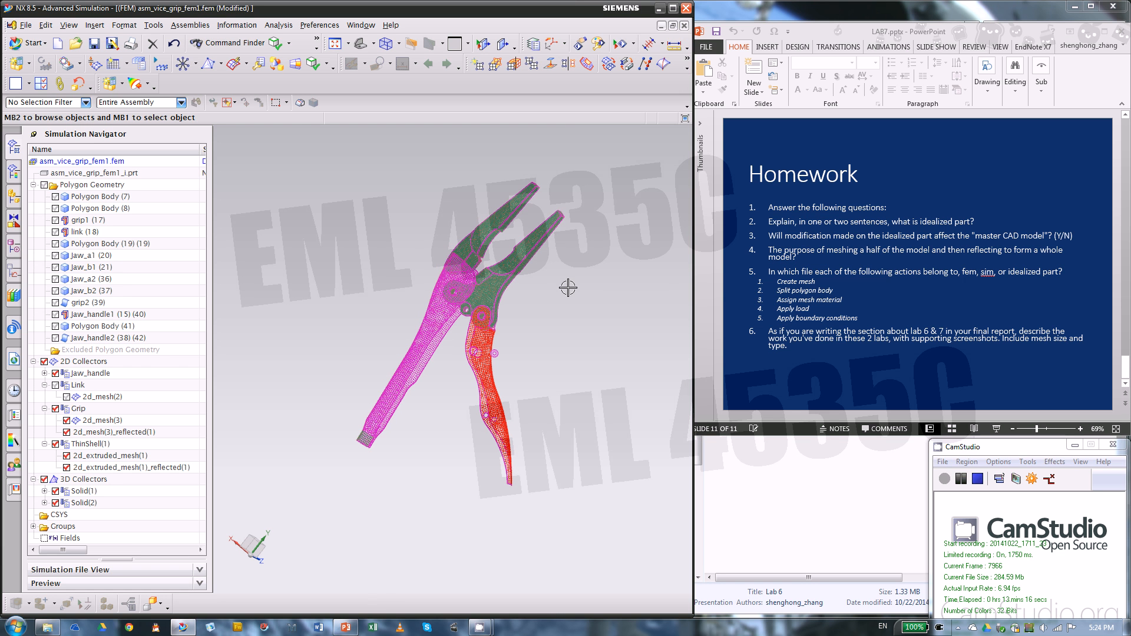